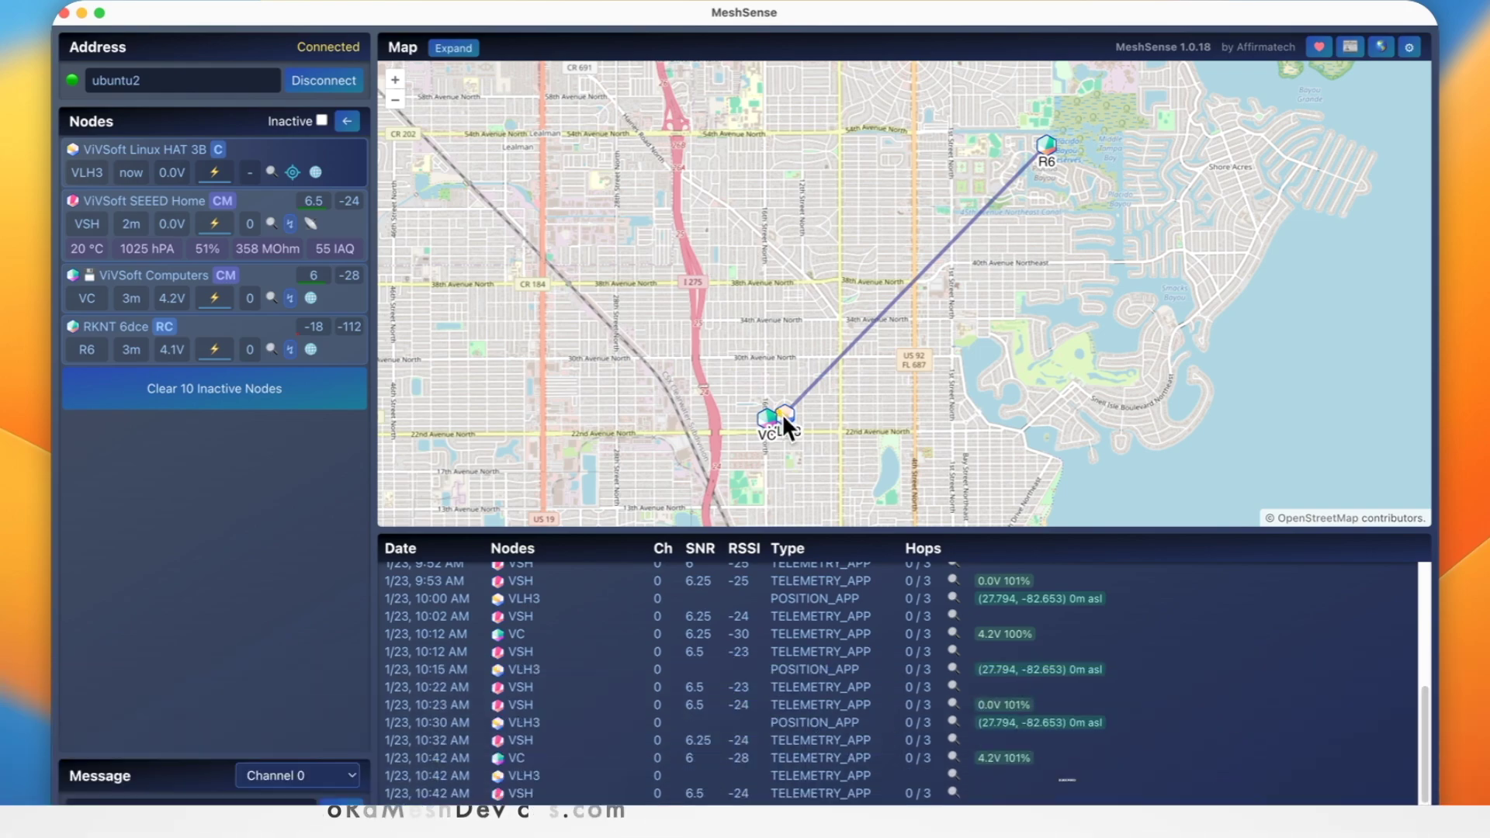
- Select the ubuntu2 address, then centre the map at street level on VLH3 beside VC
double_click(116, 79)
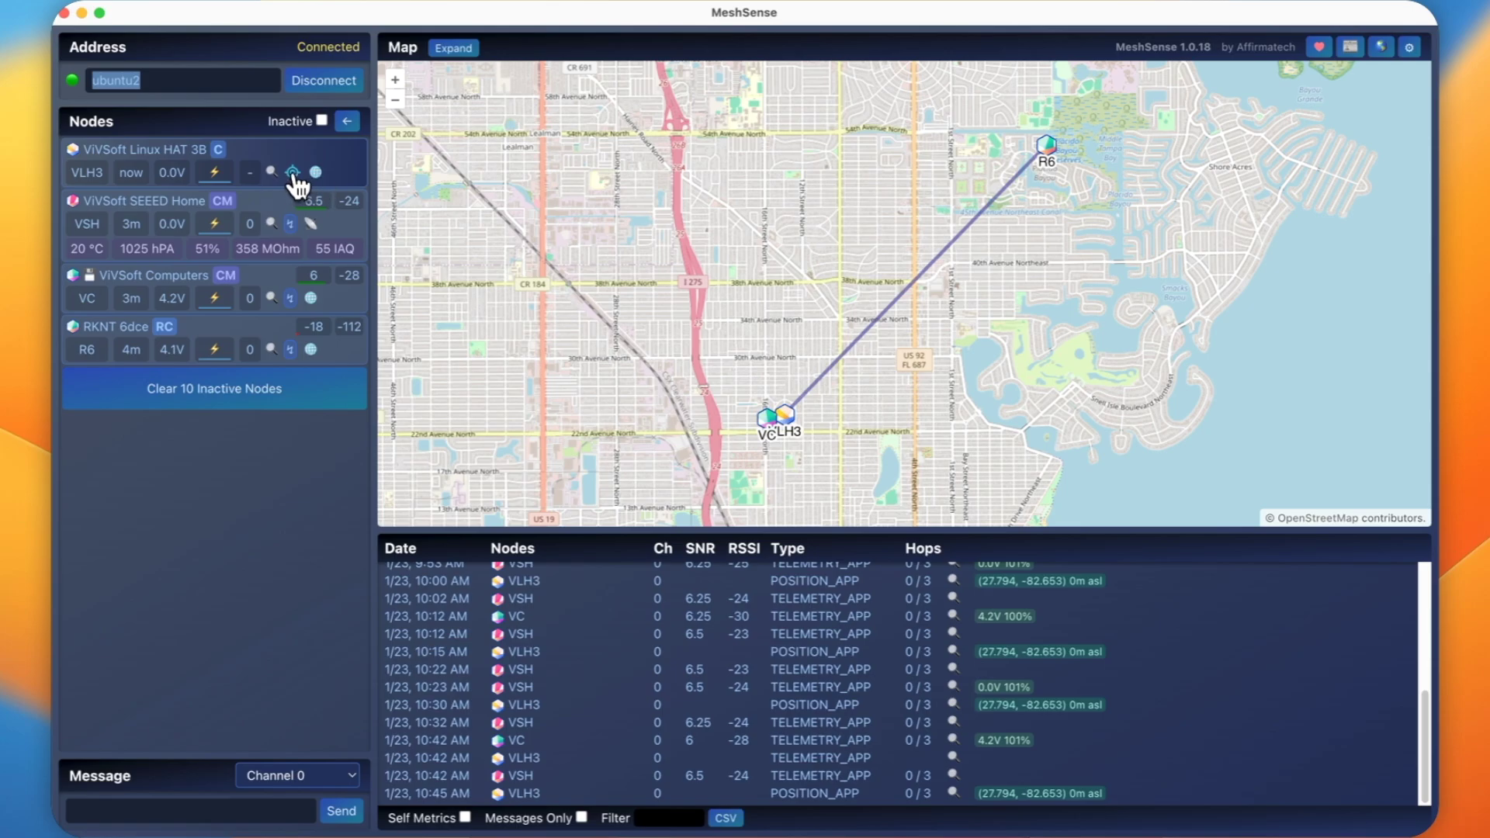
left_click(316, 172)
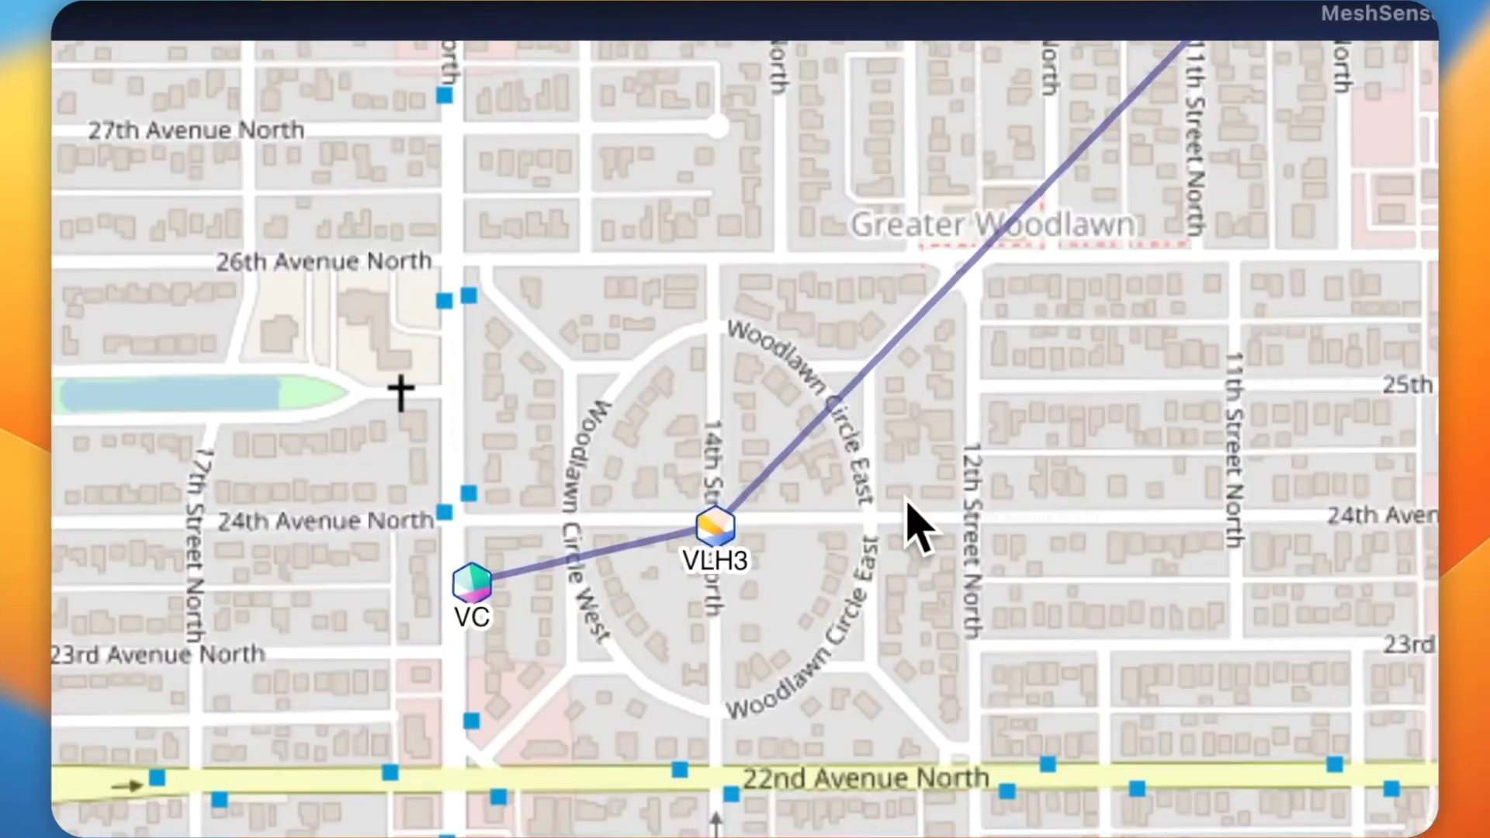
scroll(648, 543, "down", 2)
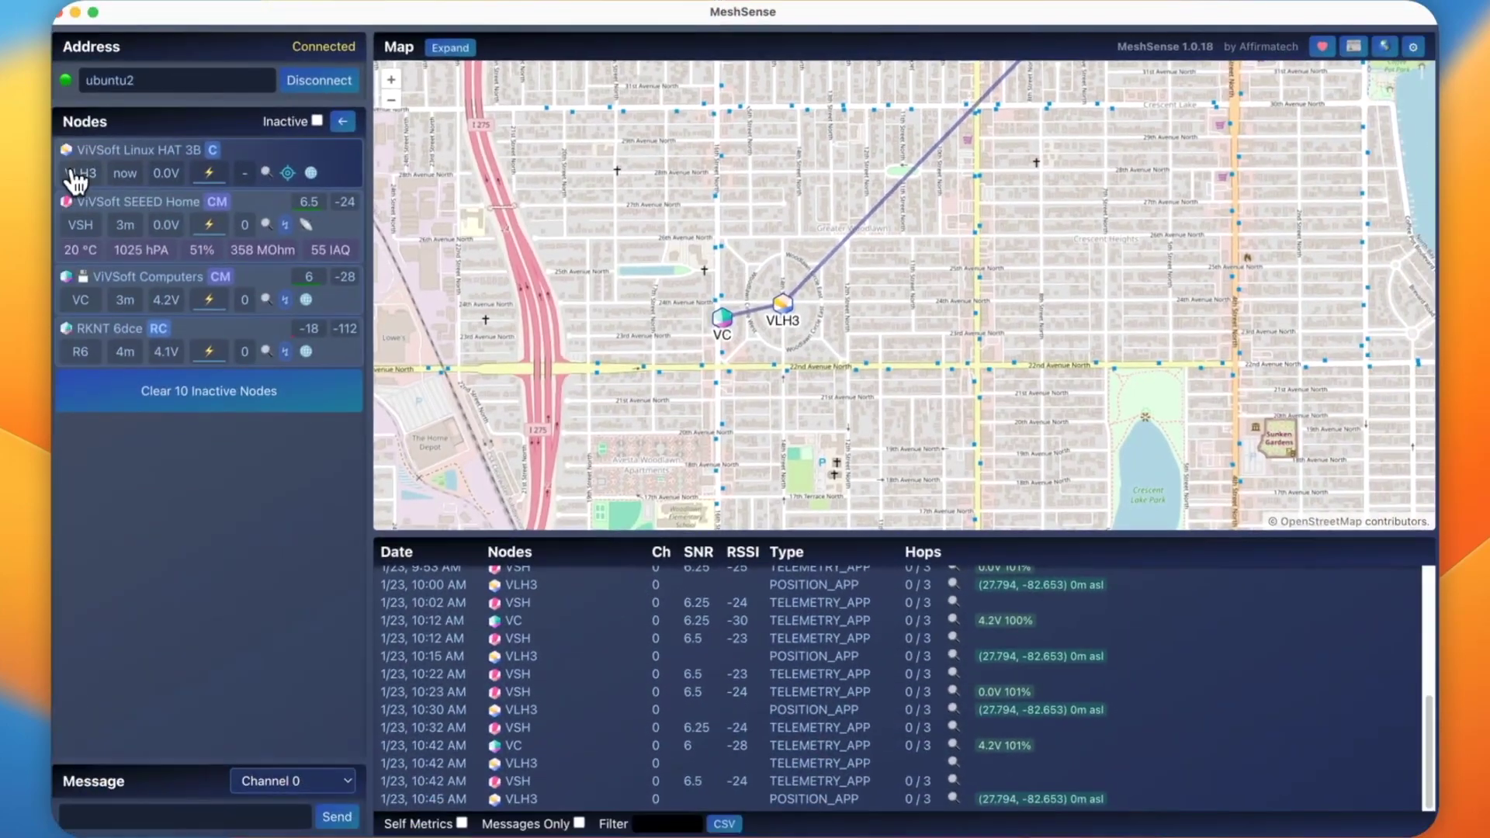
scroll(738, 248, "down", 2)
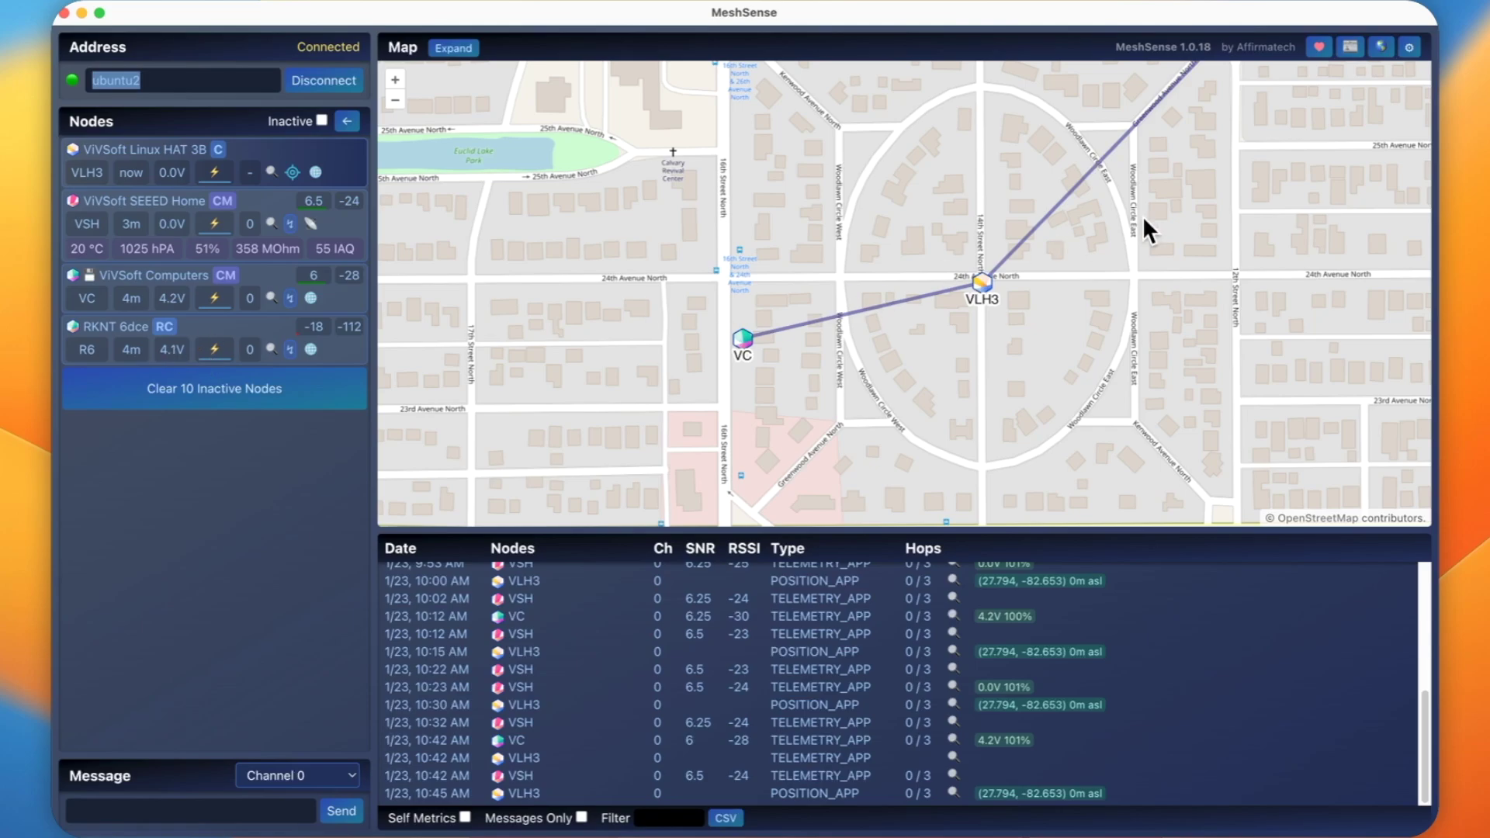
- Fly the map to R6 and pan and zoom out to show its link to VC and VLH3
left_click_drag(1140, 222, 907, 455)
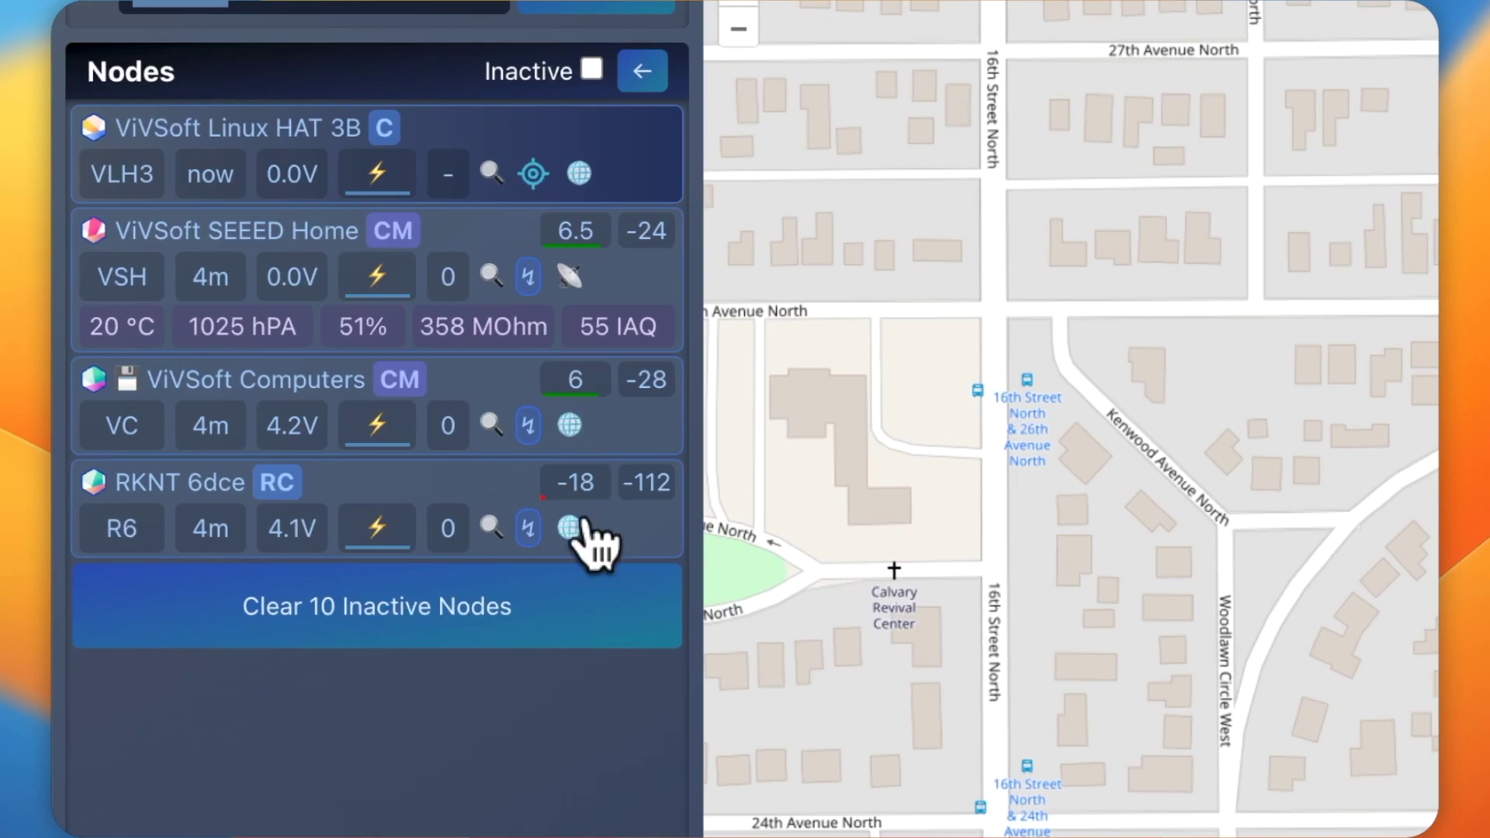
left_click(572, 530)
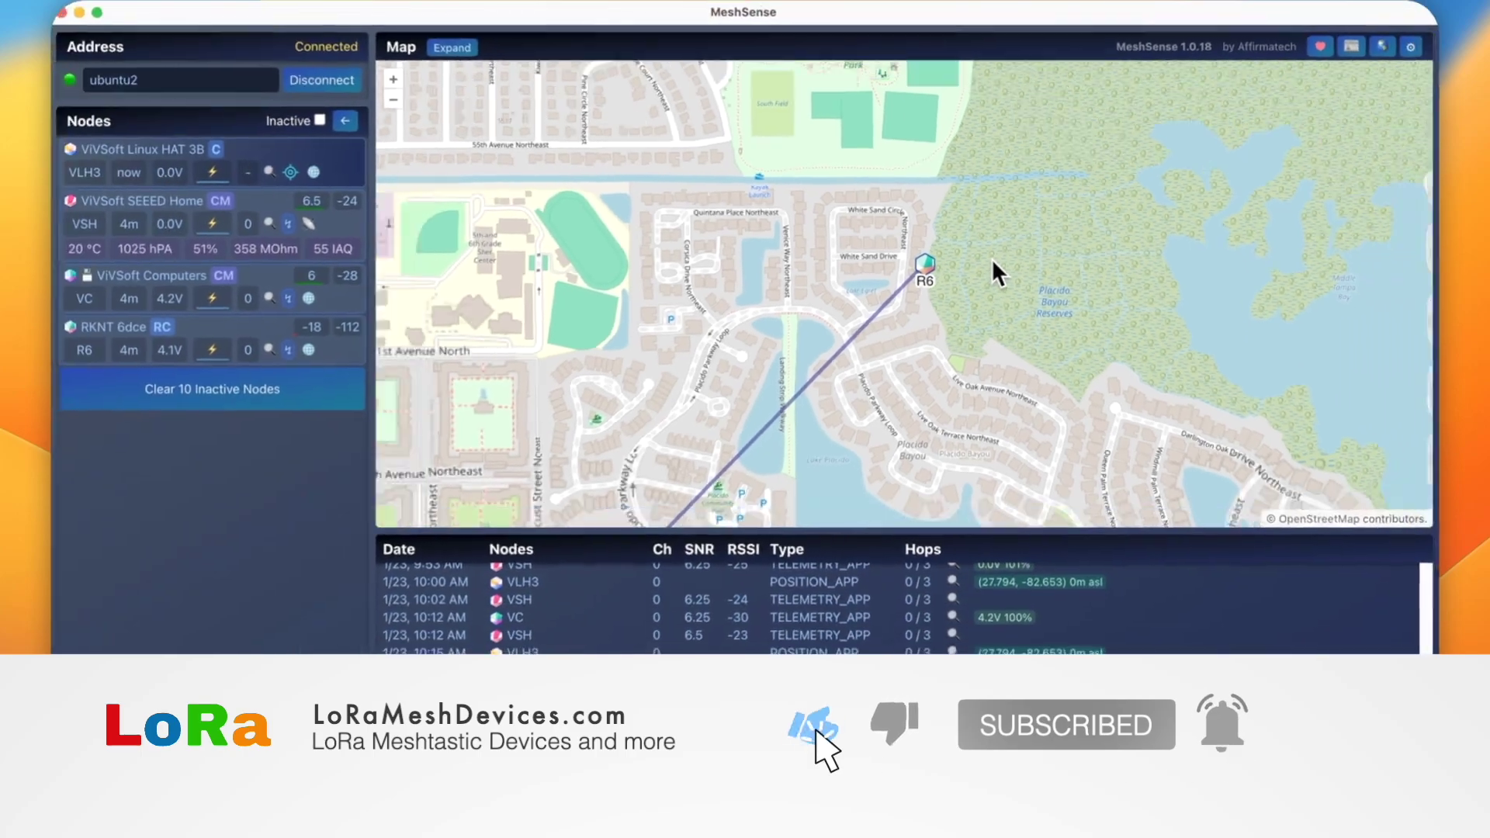
scroll(1017, 373, "down", 5)
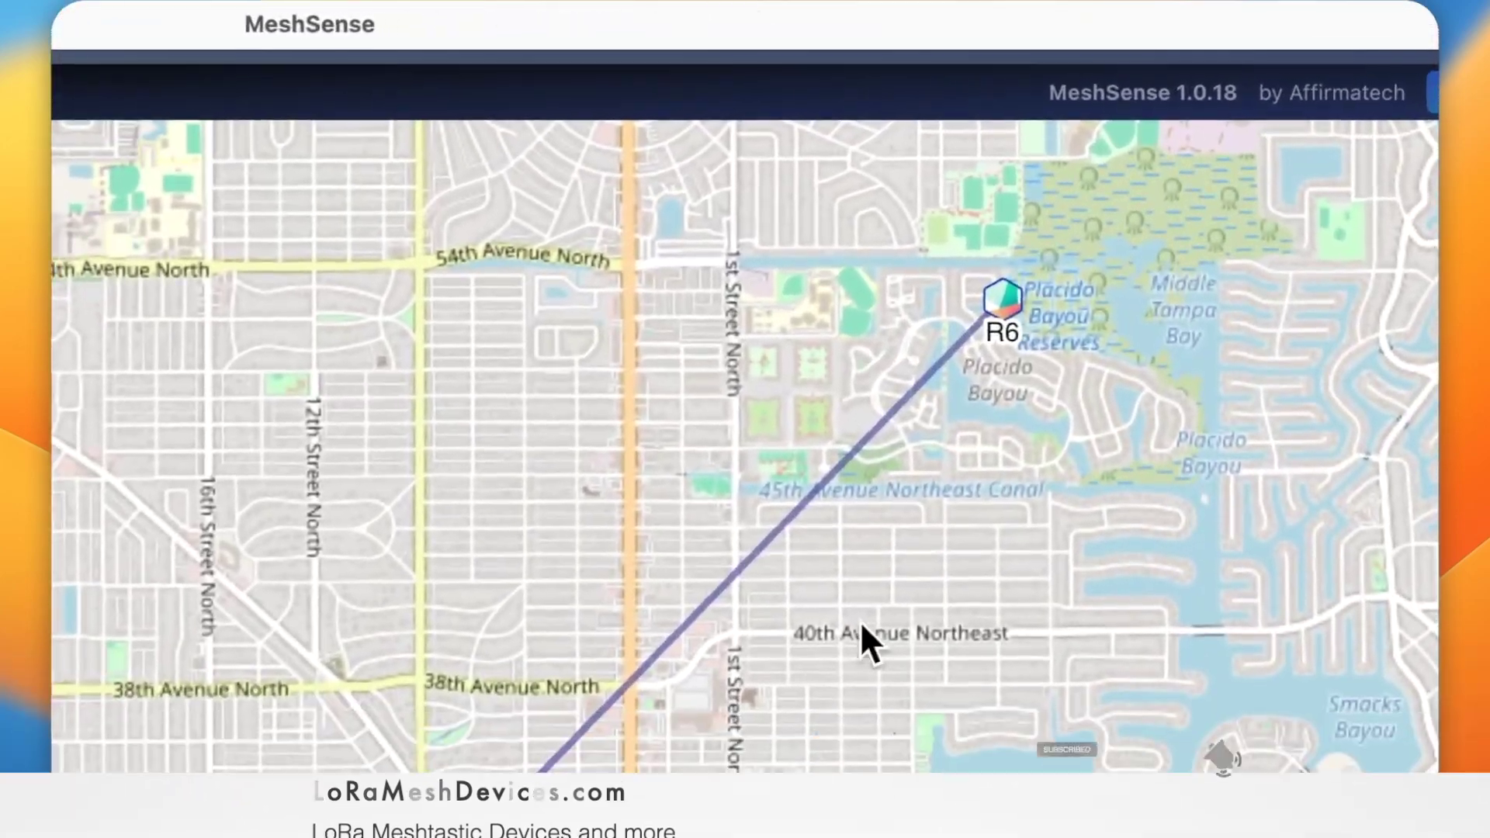
left_click_drag(924, 411, 934, 323)
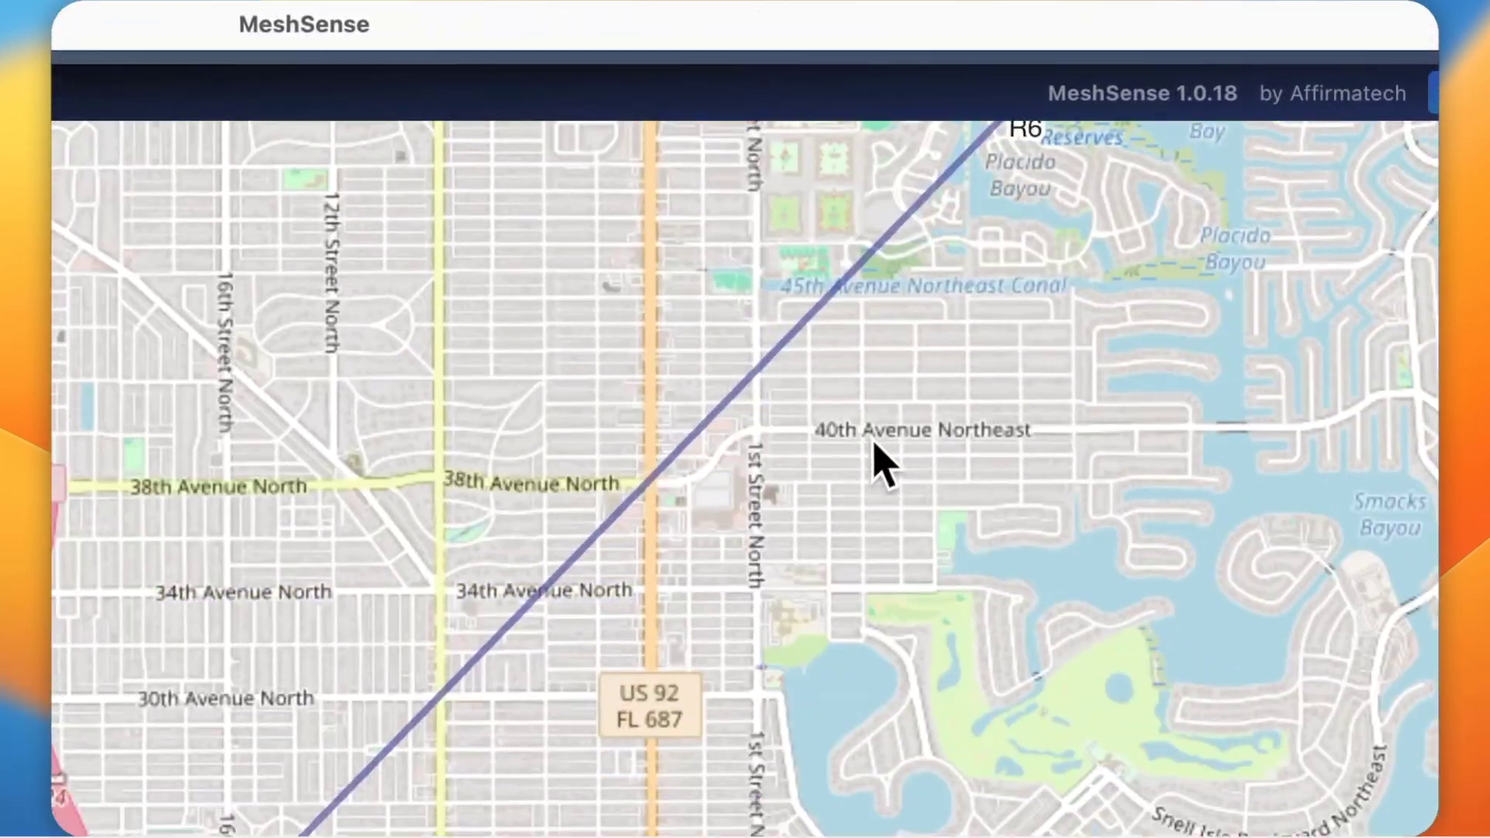
left_click_drag(978, 476, 948, 656)
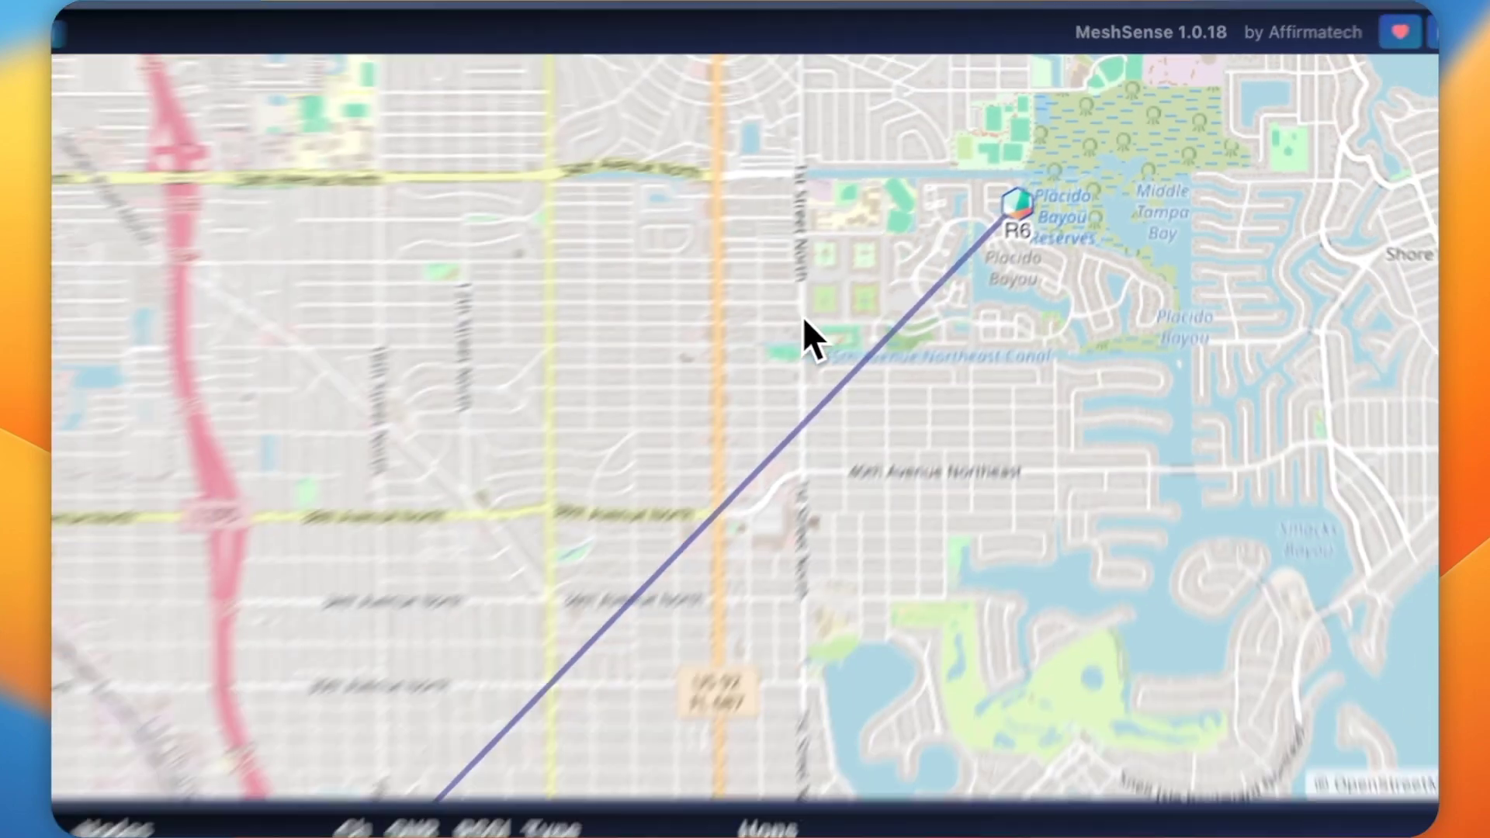
scroll(942, 201, "down", 3)
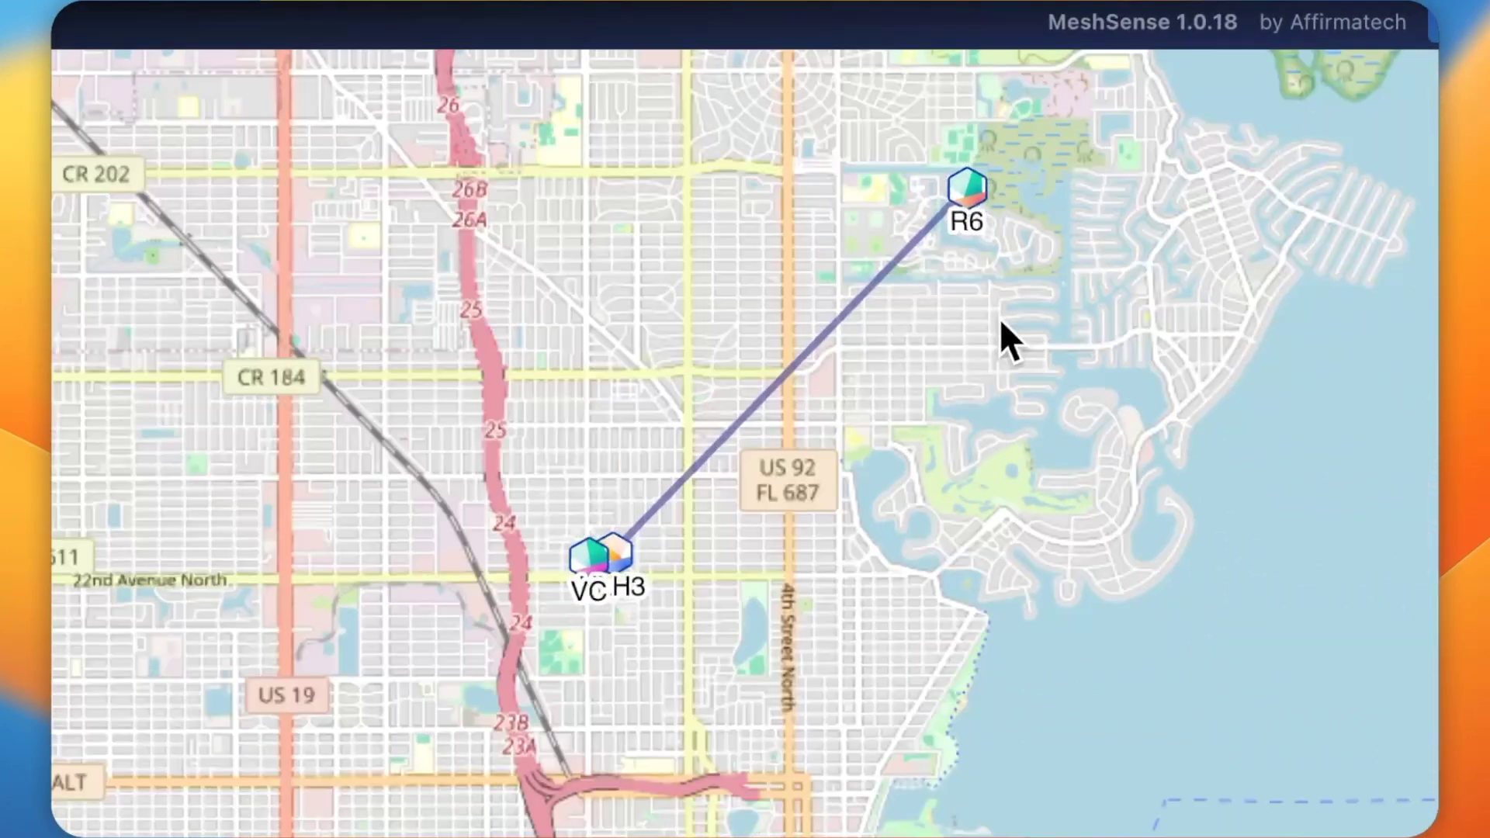
left_click_drag(1093, 202, 976, 265)
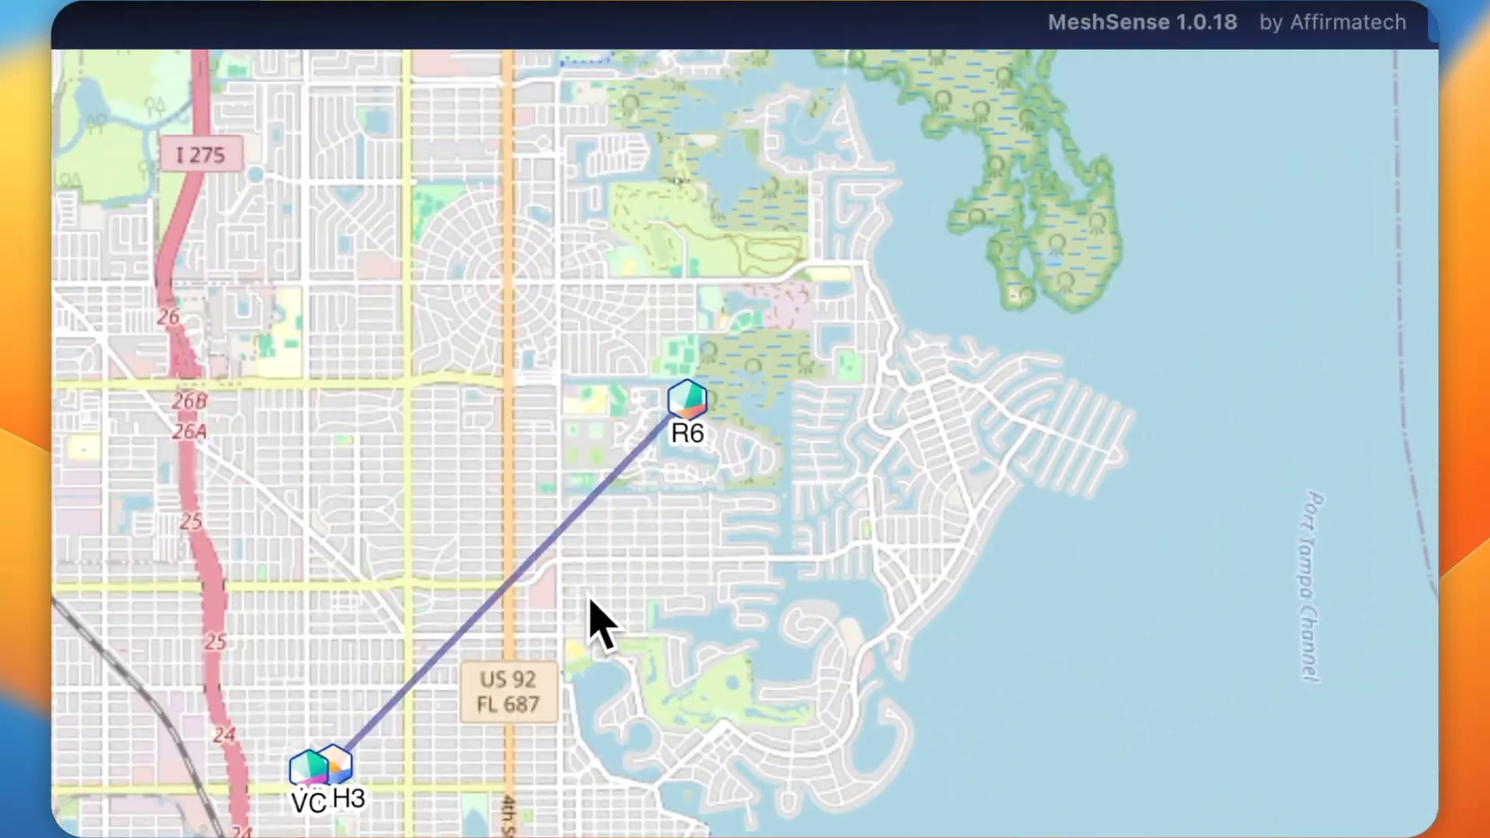
scroll(425, 222, "up", 5)
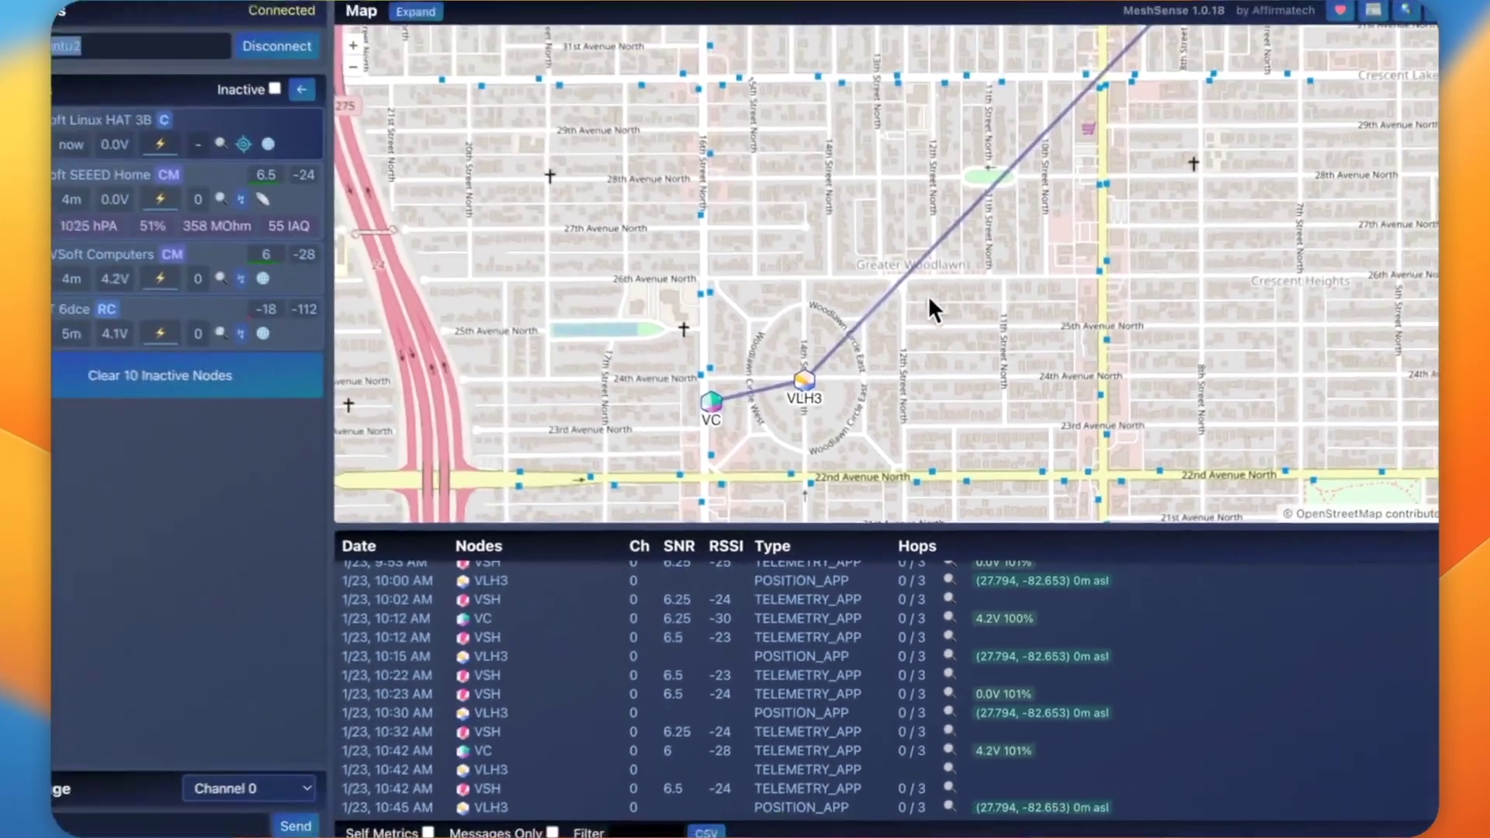
scroll(1018, 275, "down", 5)
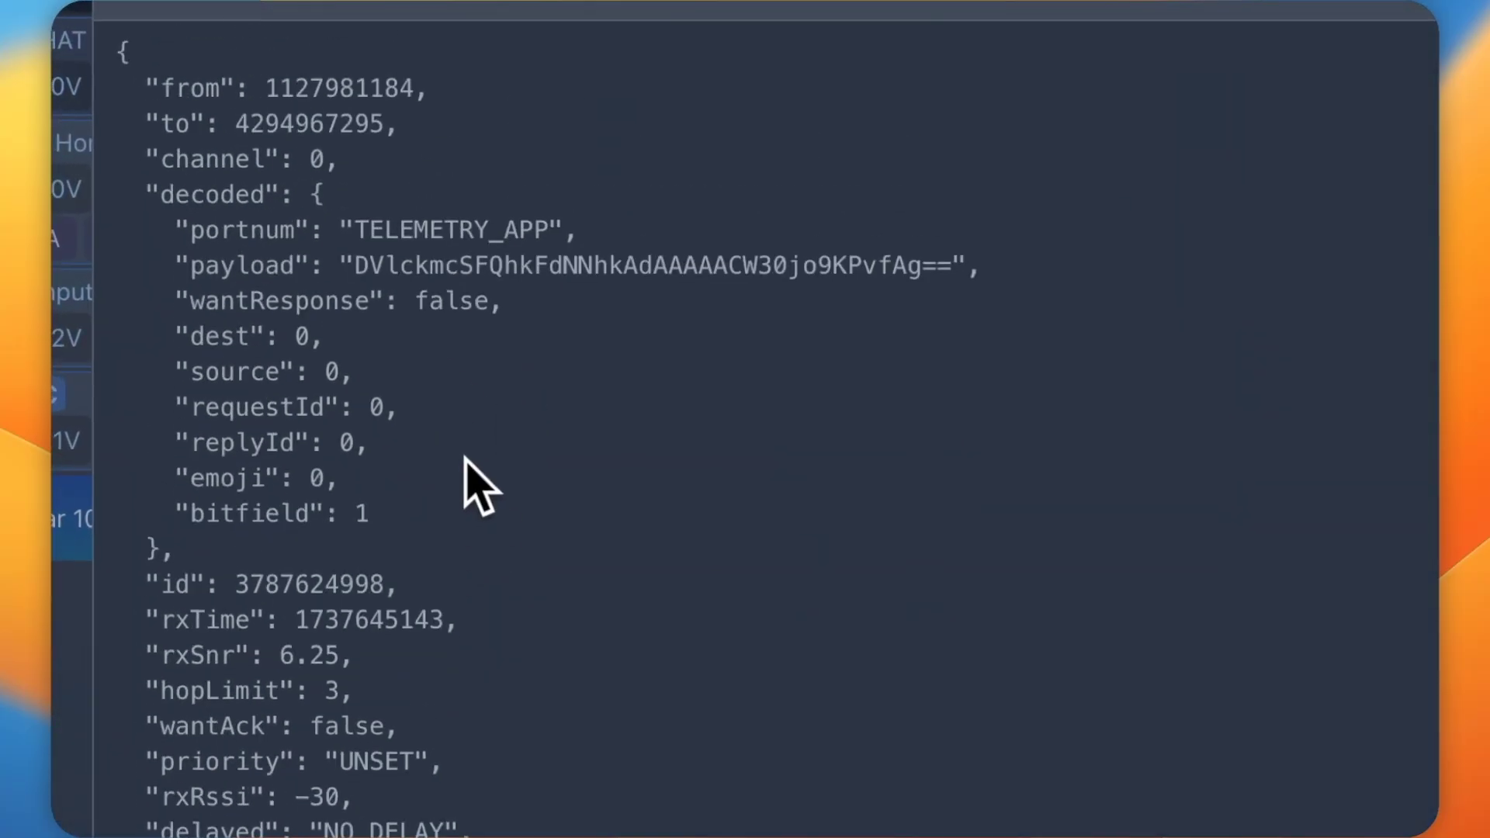
- Scroll through the telemetry packet's JSON, then close the Packet Detail window
scroll(481, 466, "down", 3)
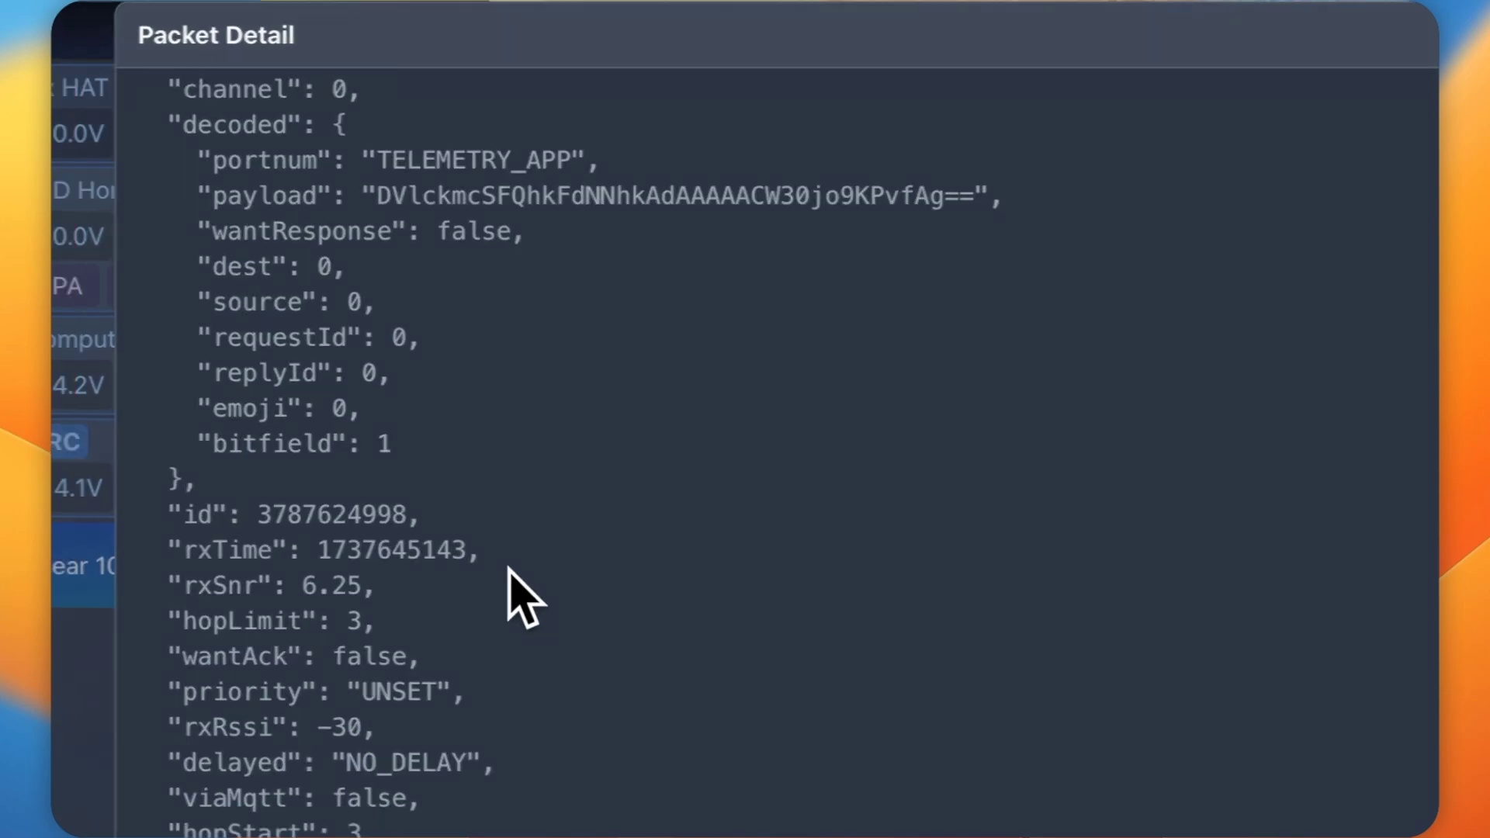
scroll(550, 391, "up", 3)
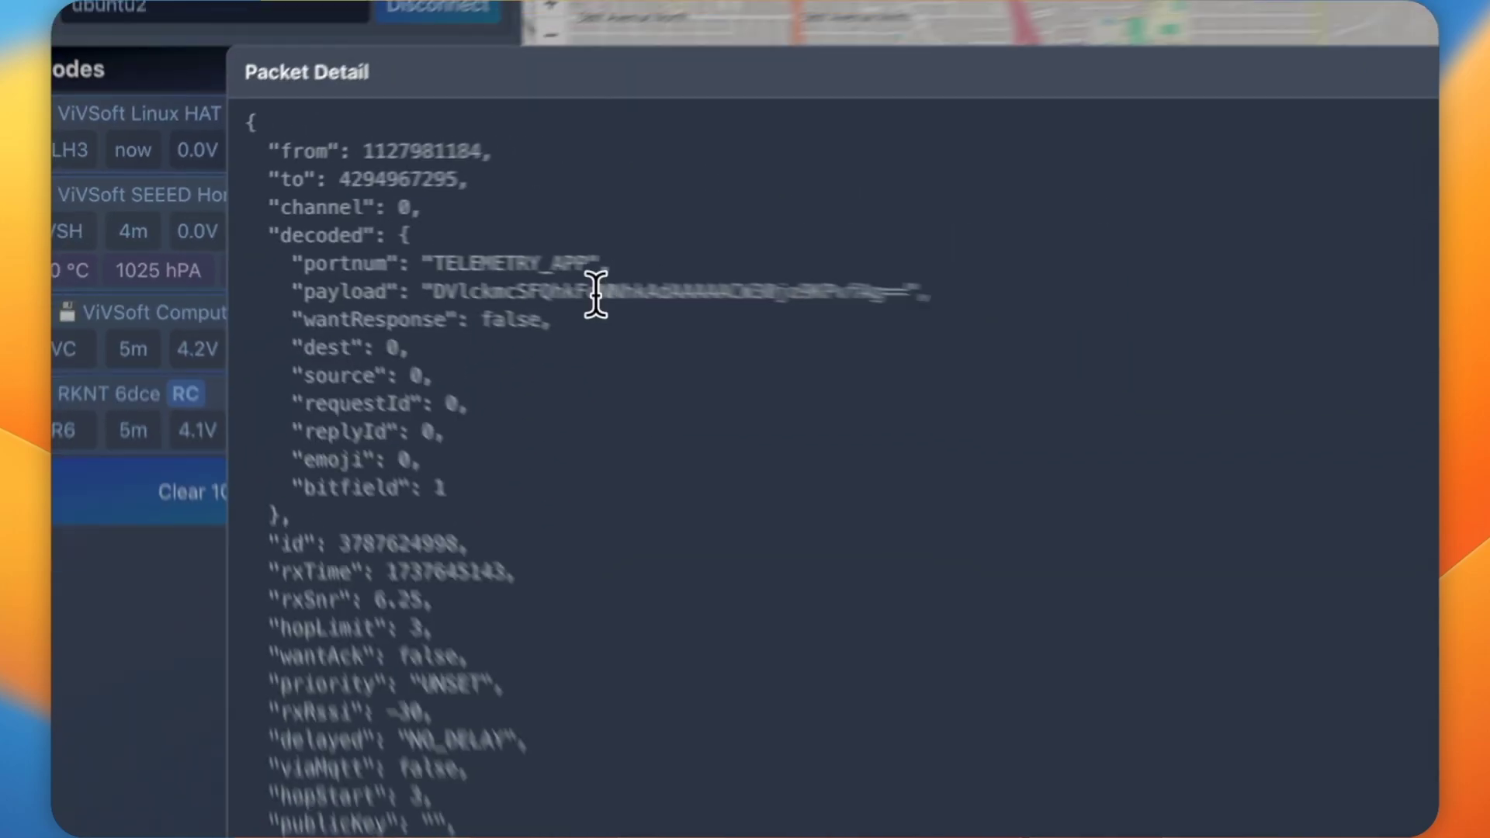
scroll(344, 486, "down", 2)
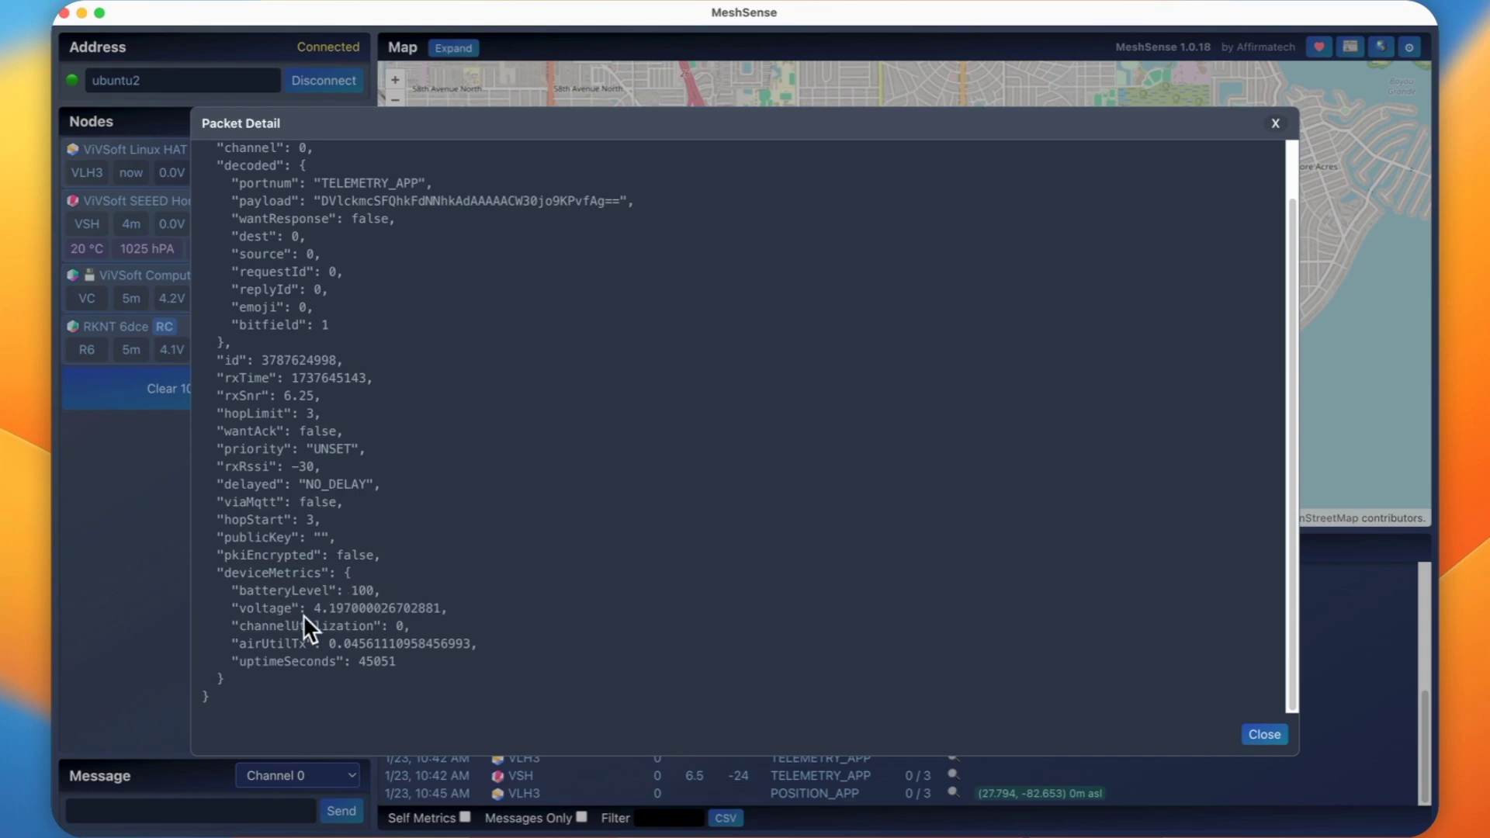
left_click(1277, 127)
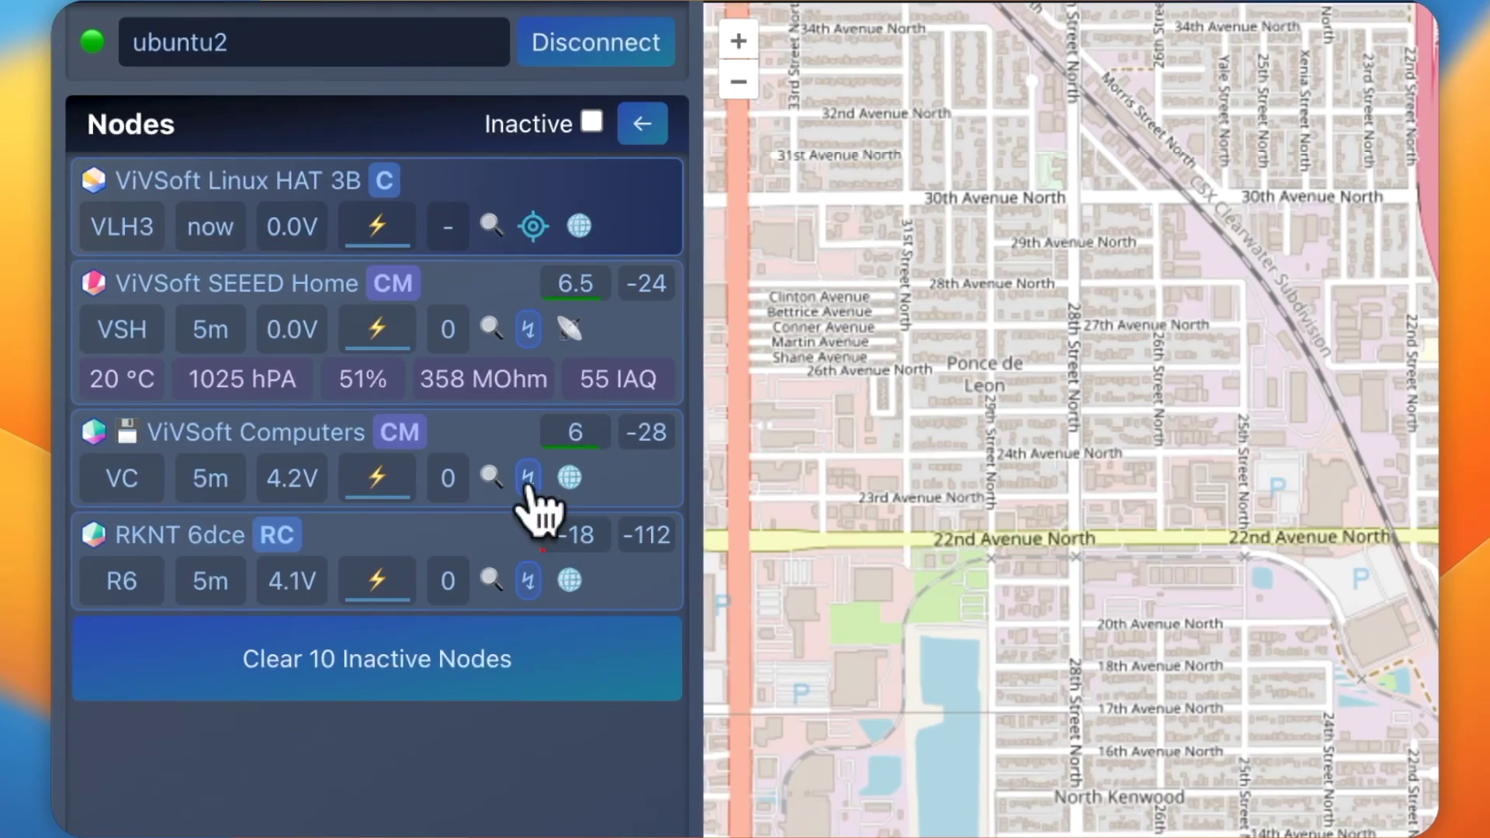
- Traceroute to ViVSoft Computers and inspect the reply's snrTowards 28 and snrBack 24 values
left_click(529, 479)
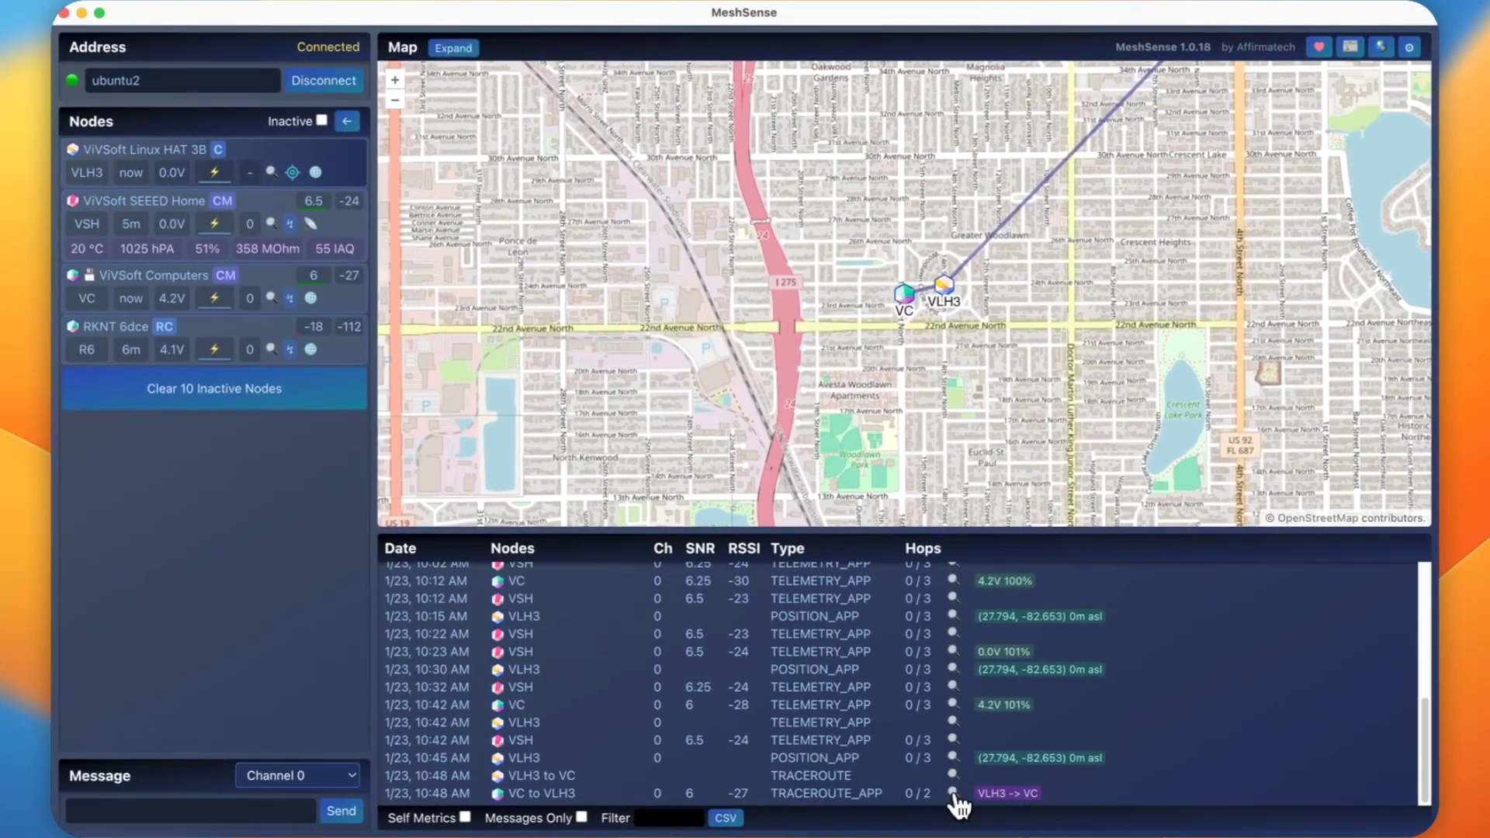
left_click(954, 793)
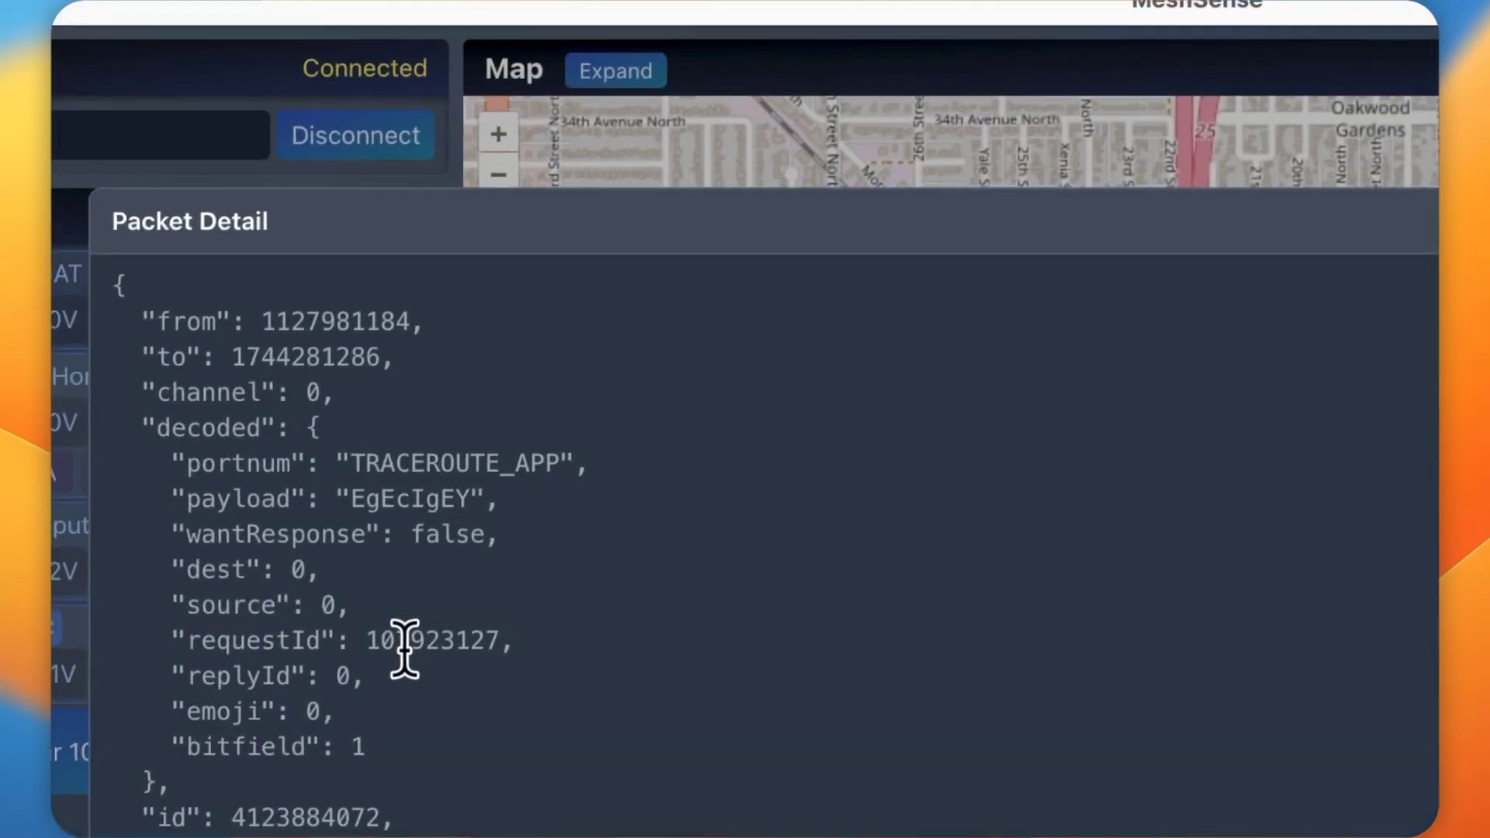
scroll(458, 632, "down", 10)
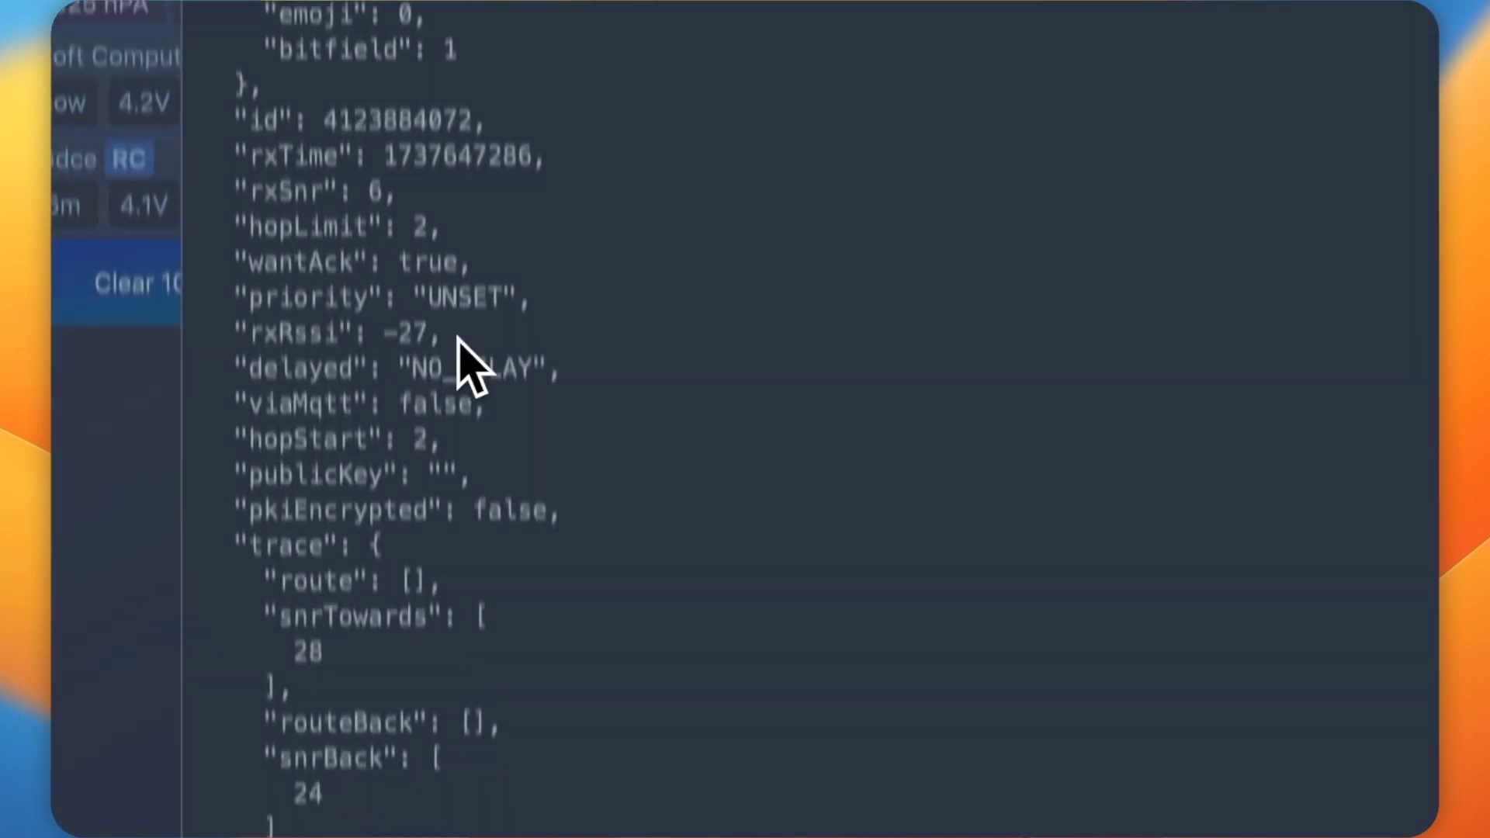
double_click(304, 555)
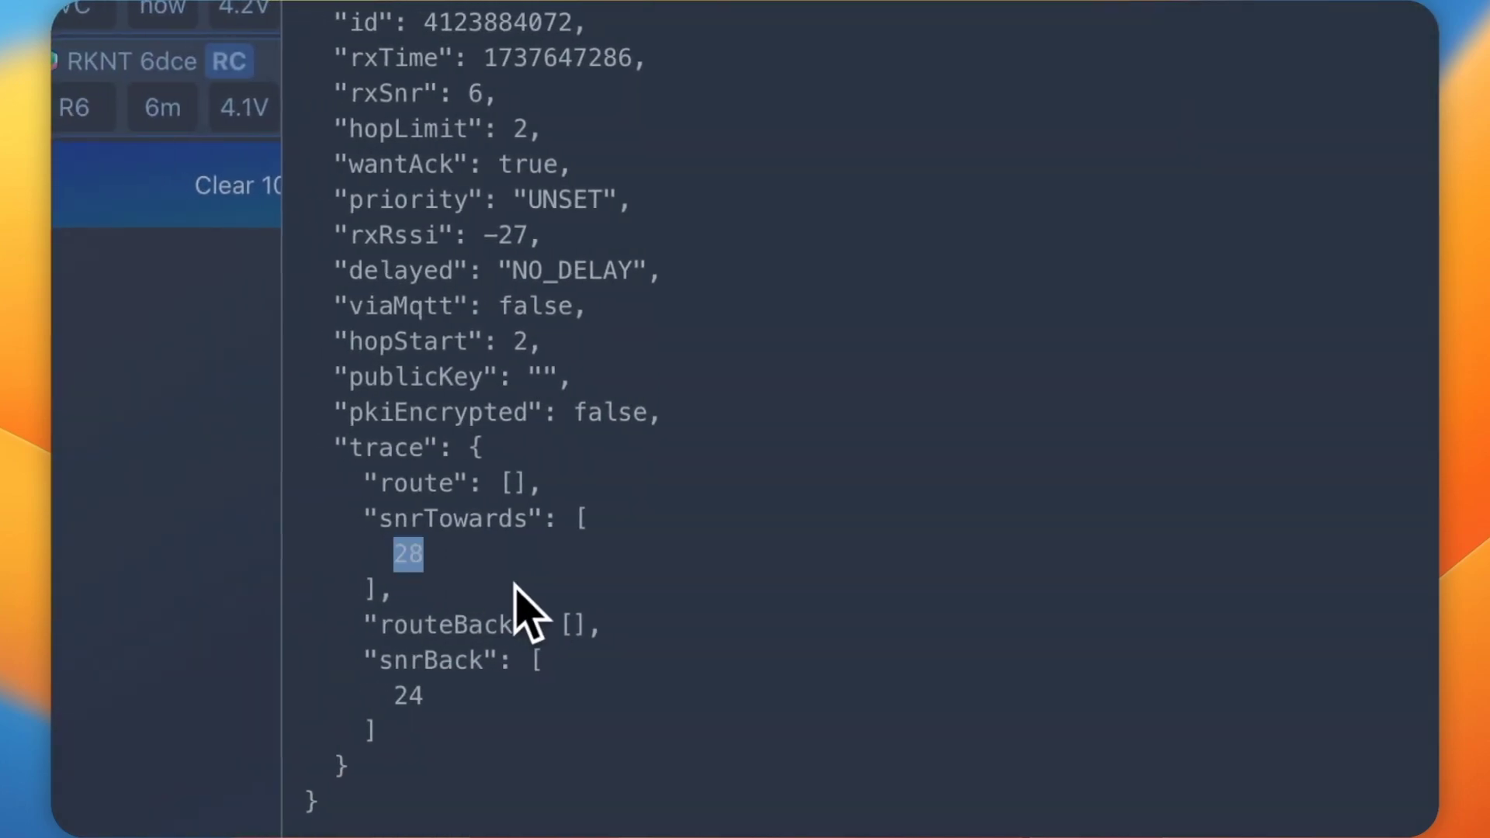
left_click(635, 548)
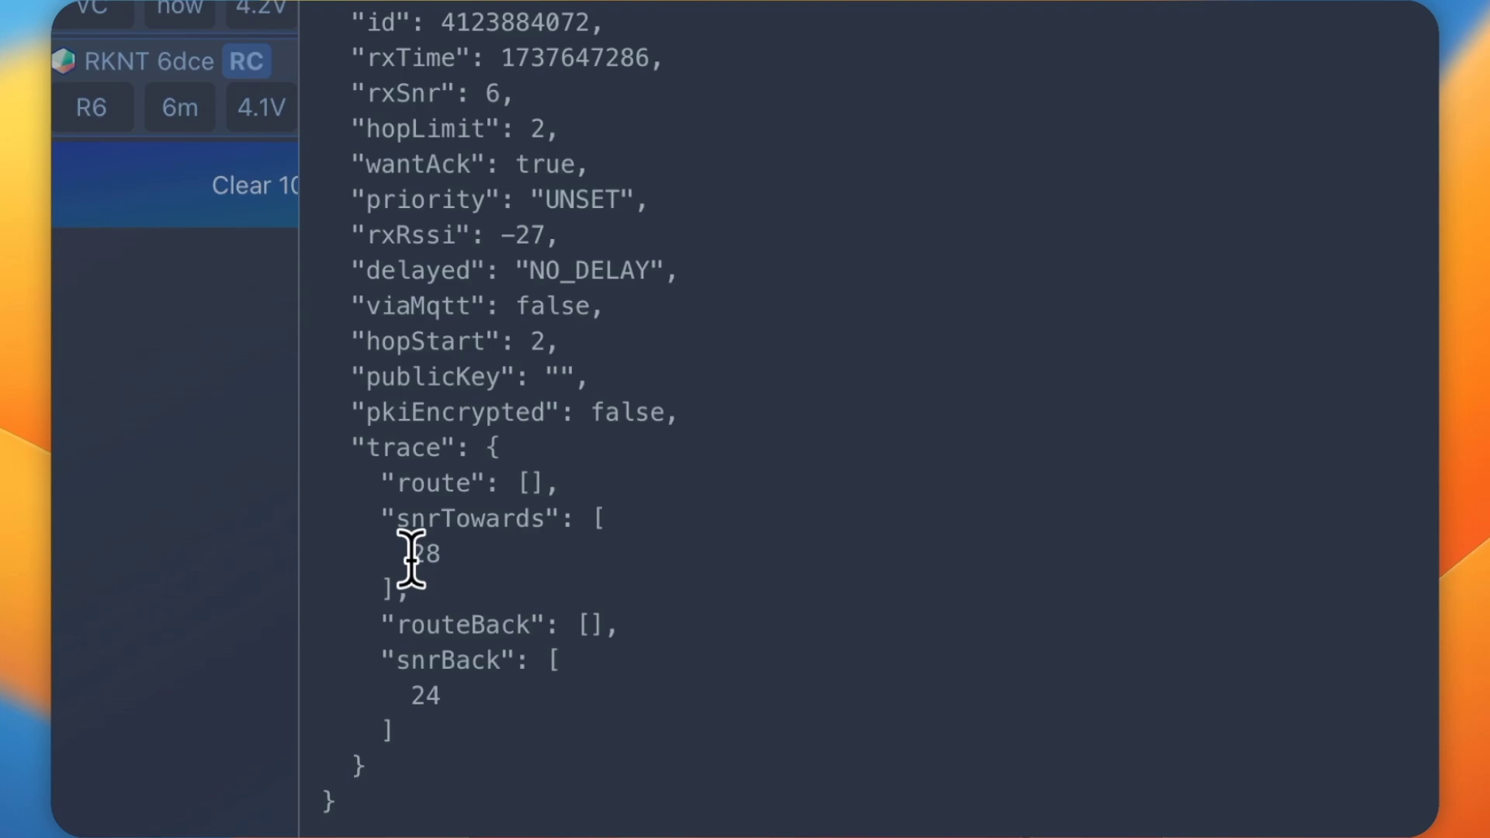
scroll(482, 590, "down", 2)
double_click(436, 619)
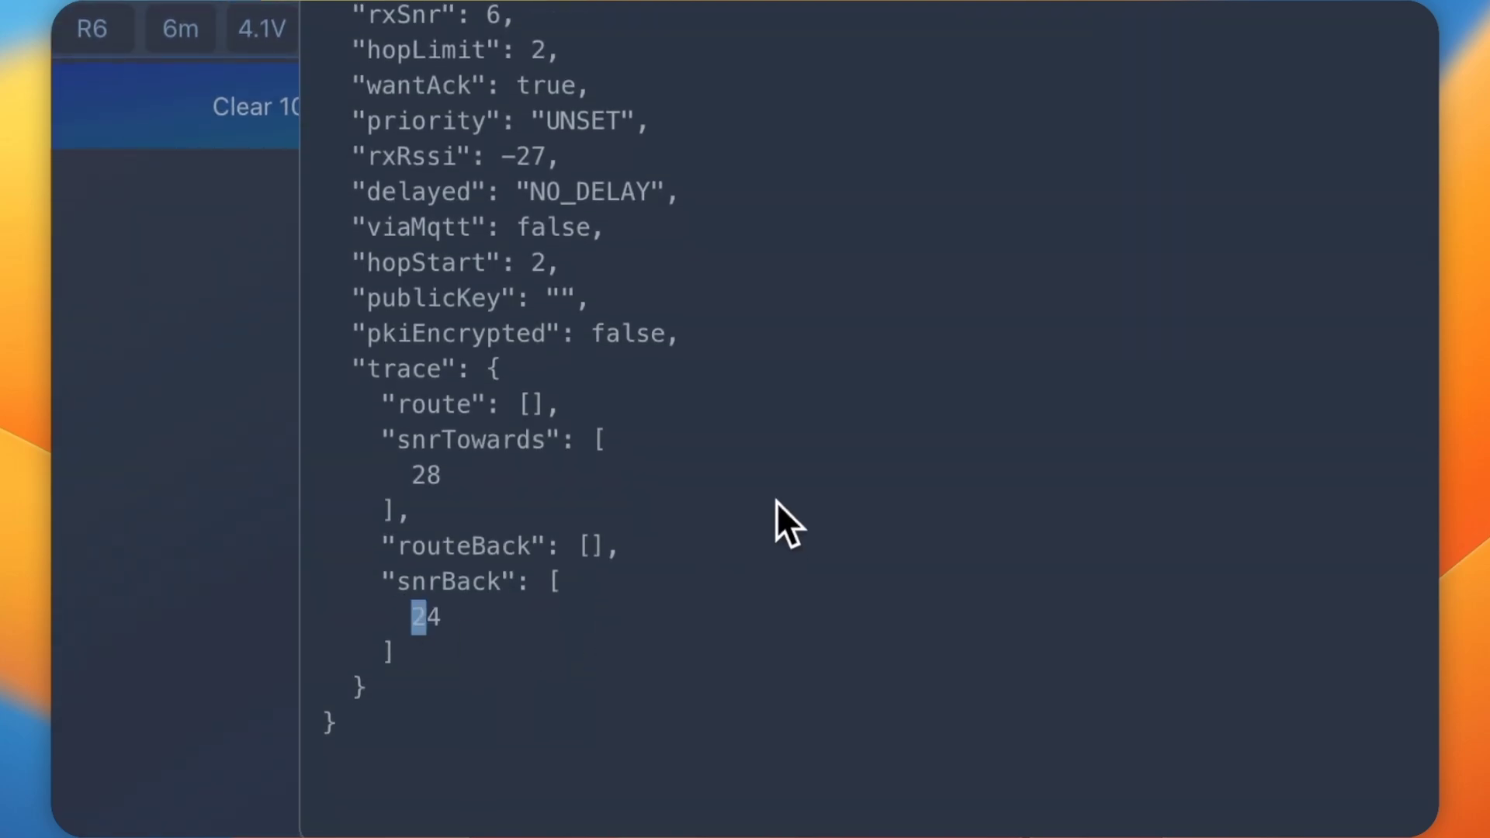
left_click(788, 523)
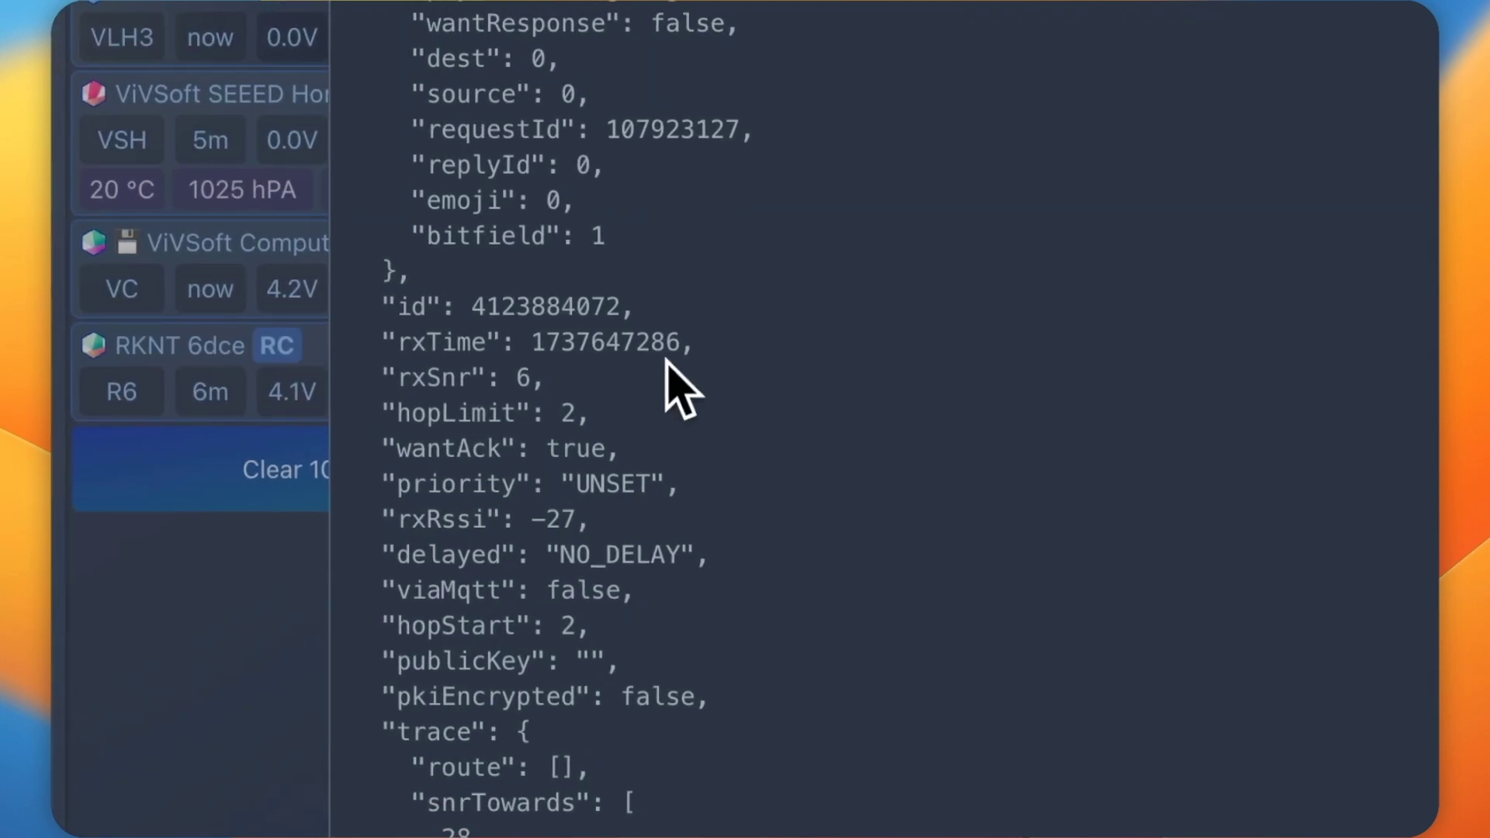
scroll(668, 374, "up", 3)
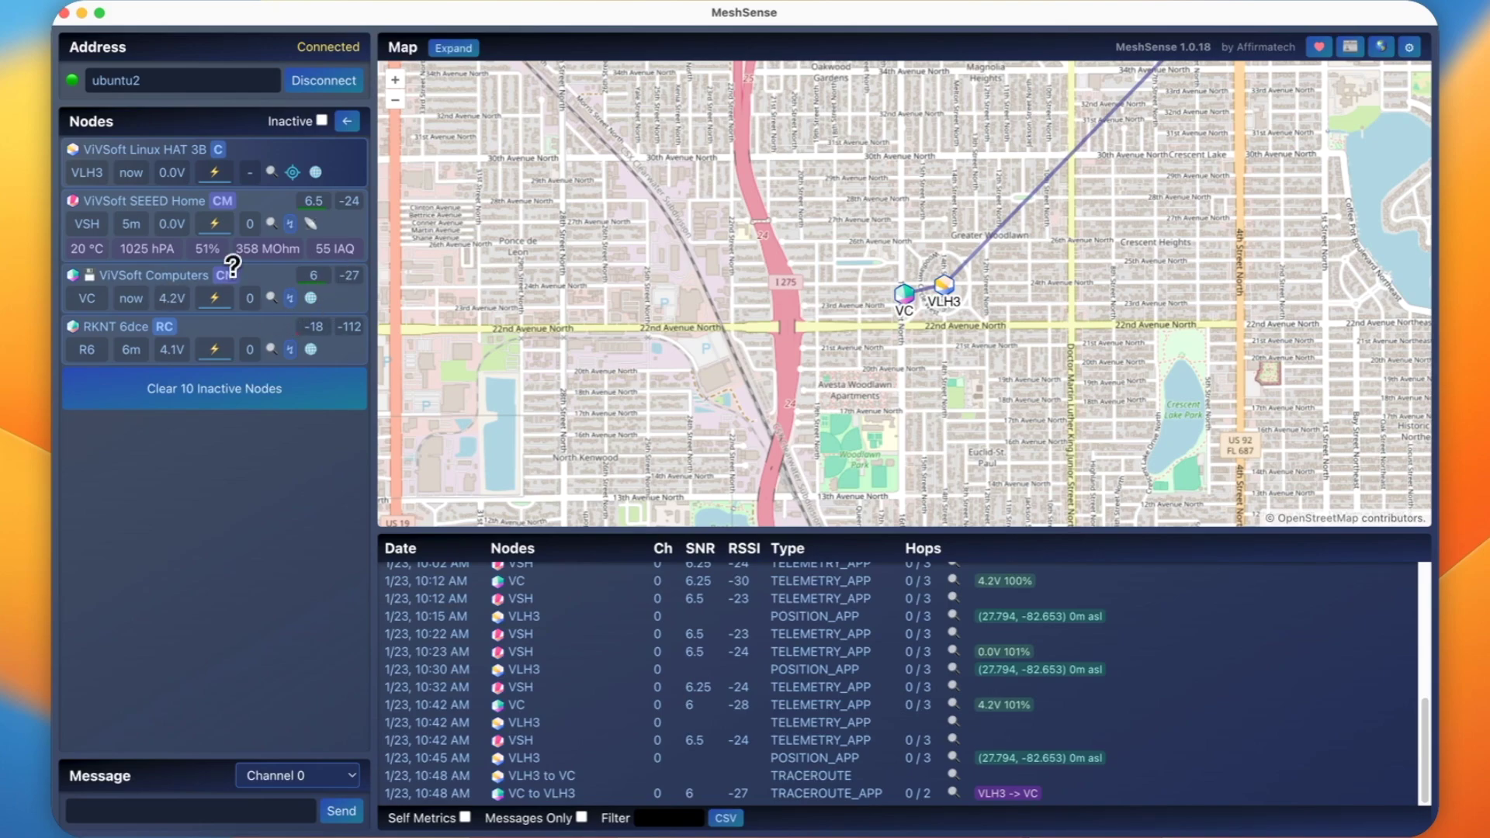
left_click(272, 300)
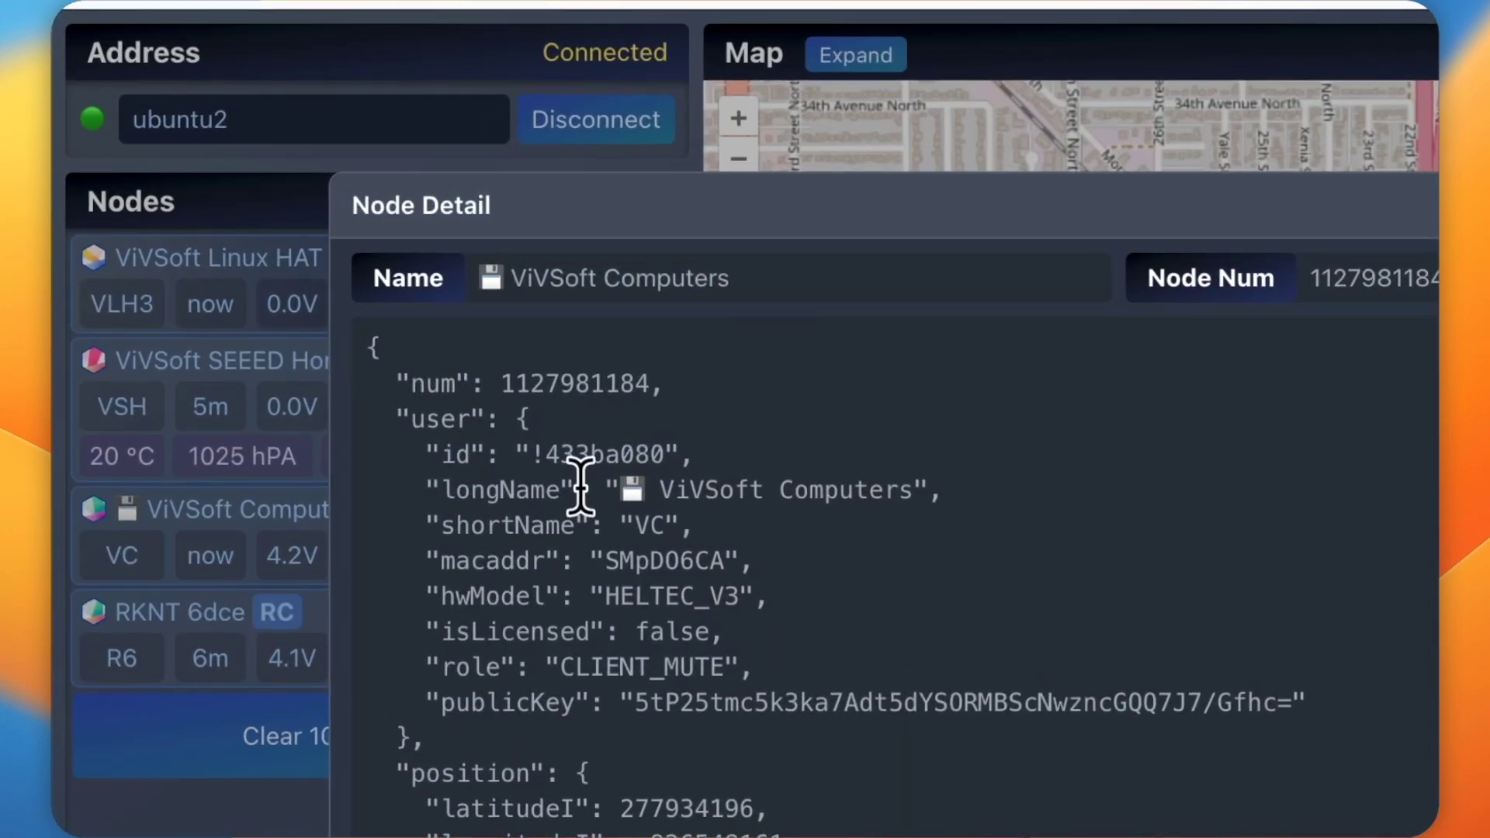
scroll(667, 419, "down", 15)
scroll(702, 543, "up", 5)
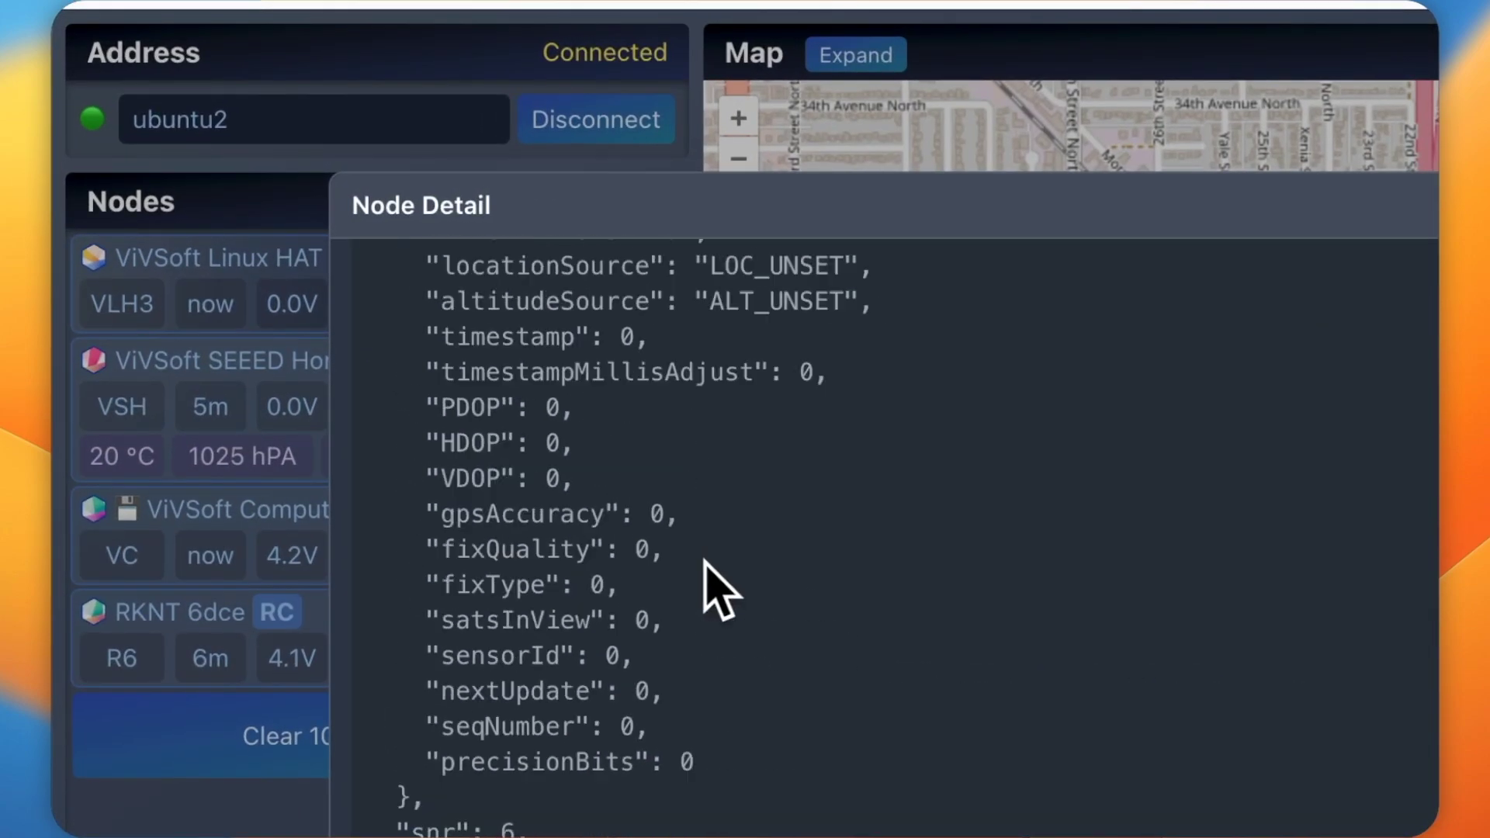
scroll(713, 590, "down", 3)
scroll(708, 581, "down", 2)
scroll(702, 583, "up", 14)
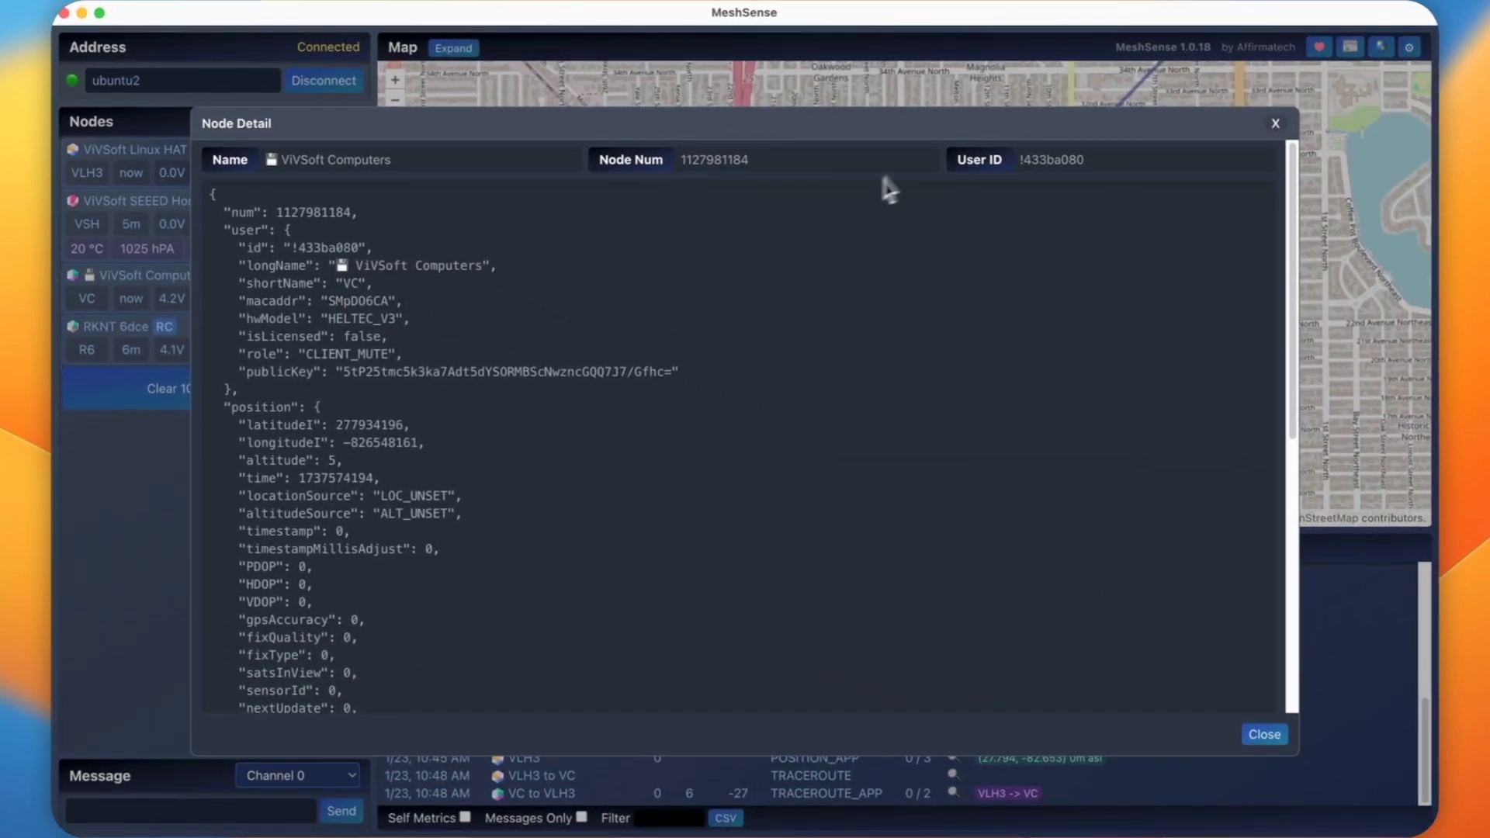
left_click(1277, 123)
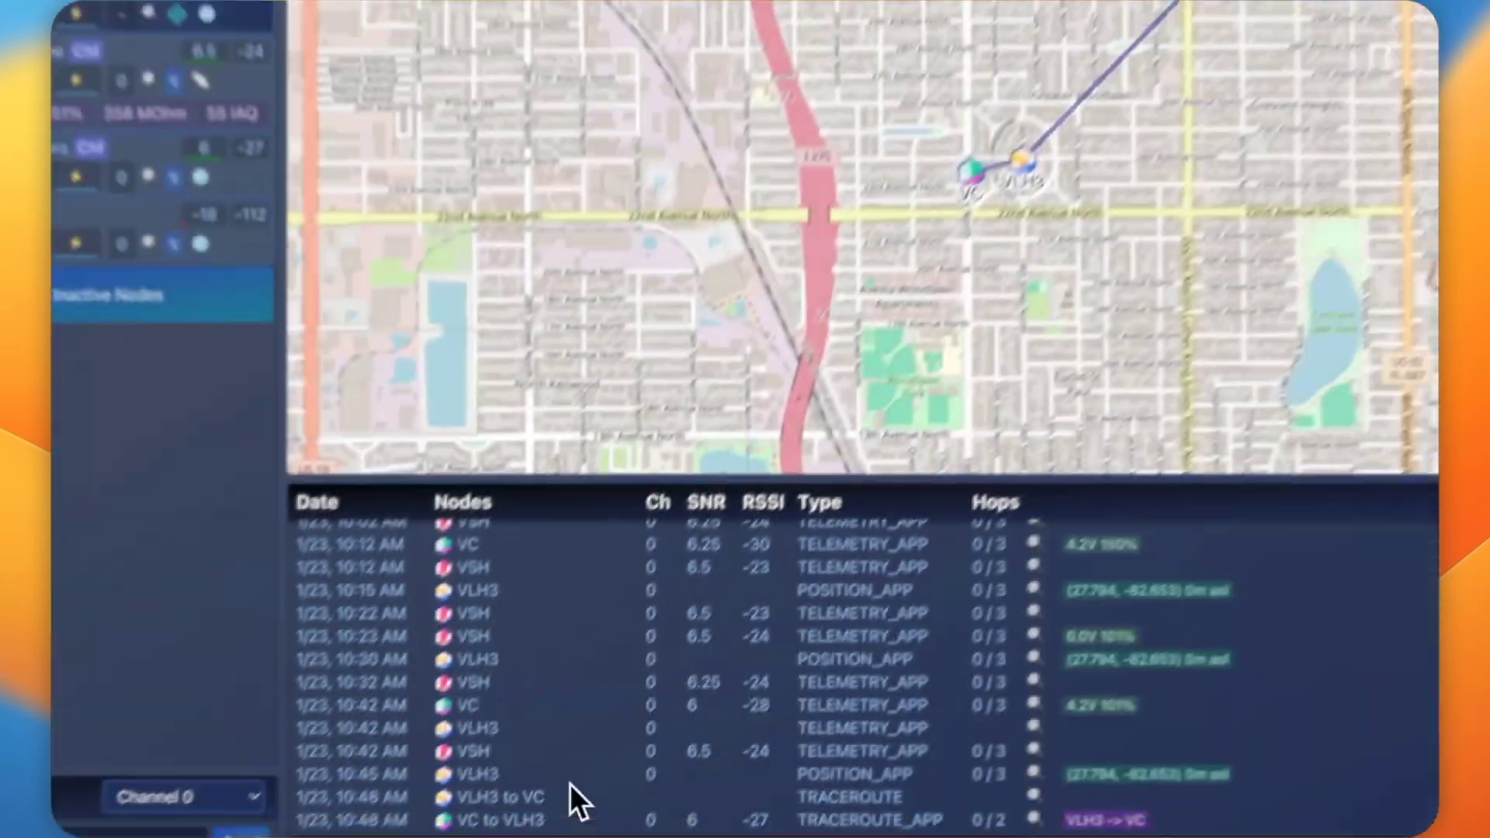
left_click(642, 826)
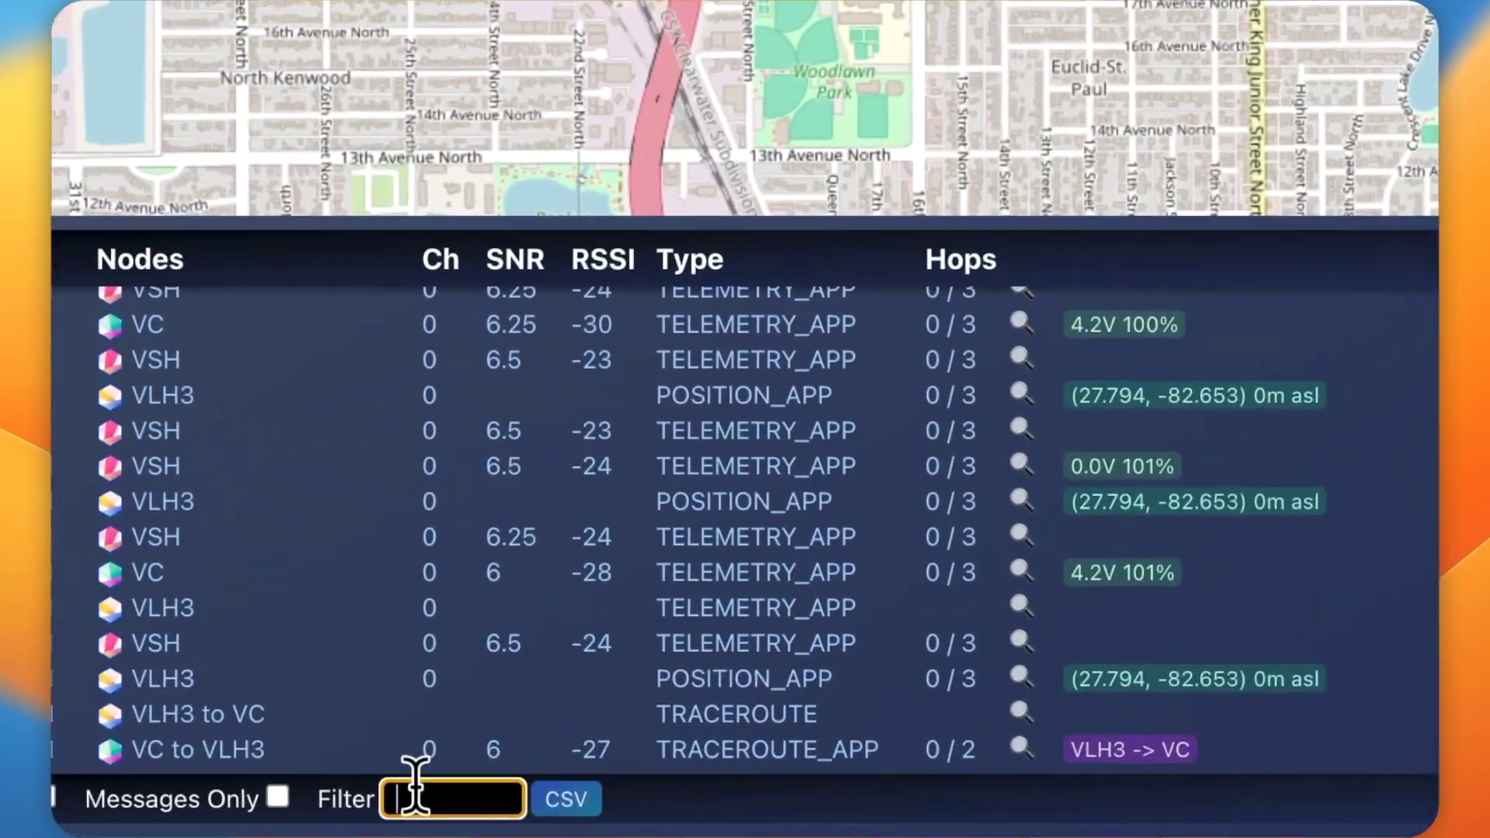
type("VS")
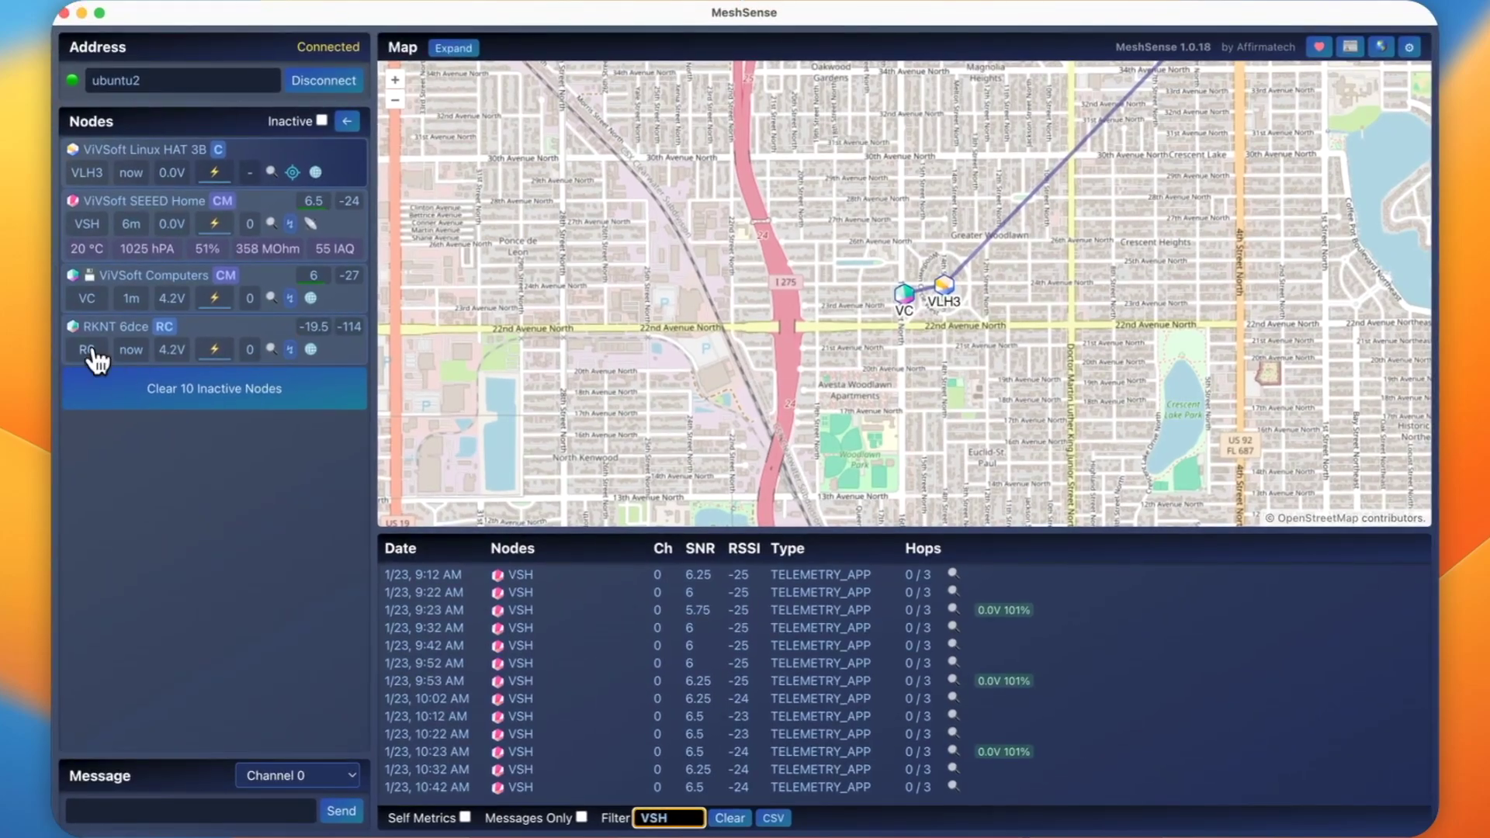
type("H")
left_click_drag(680, 815, 641, 817)
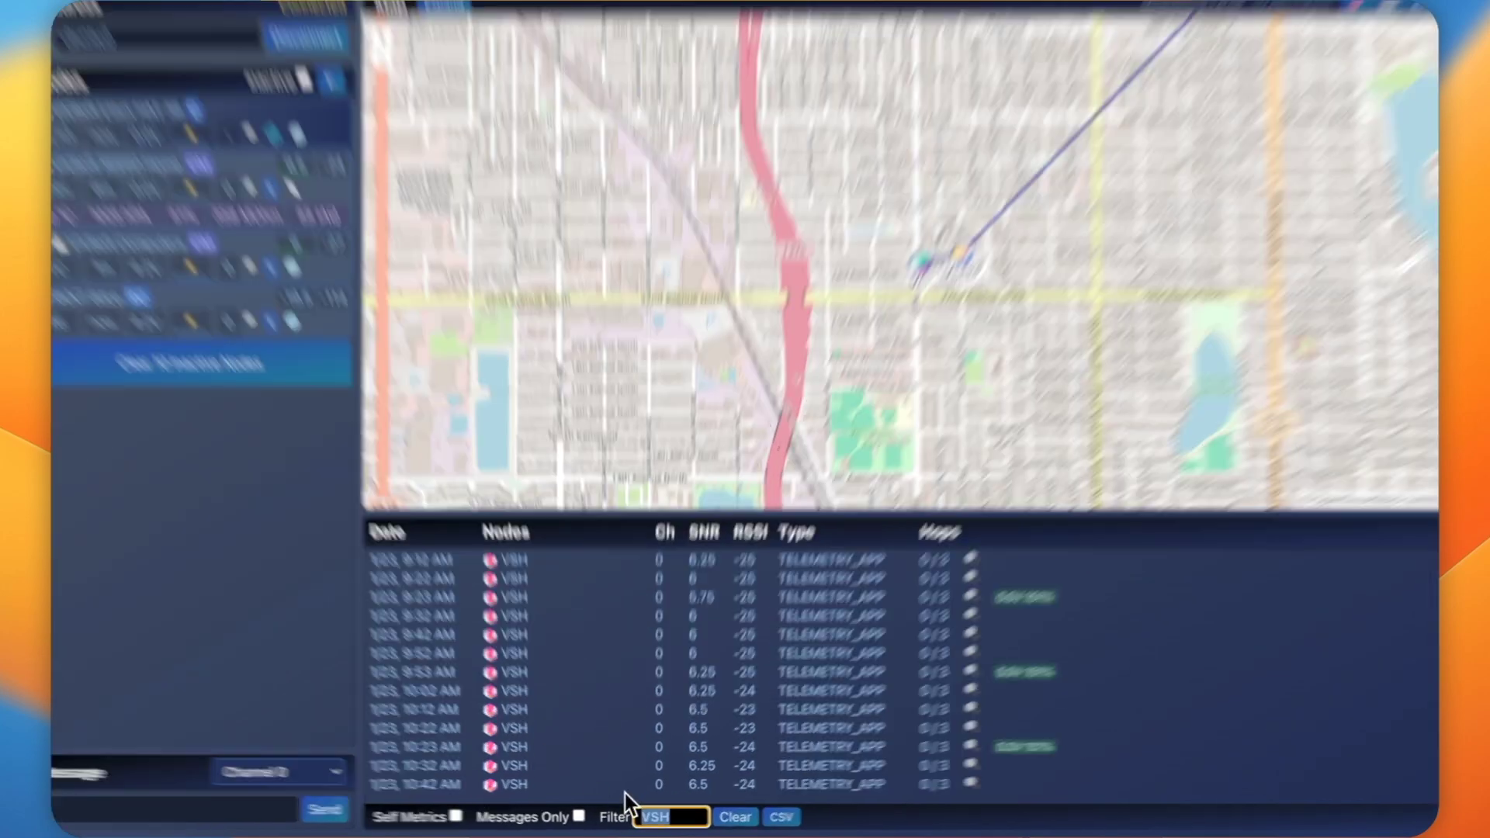
type("R6")
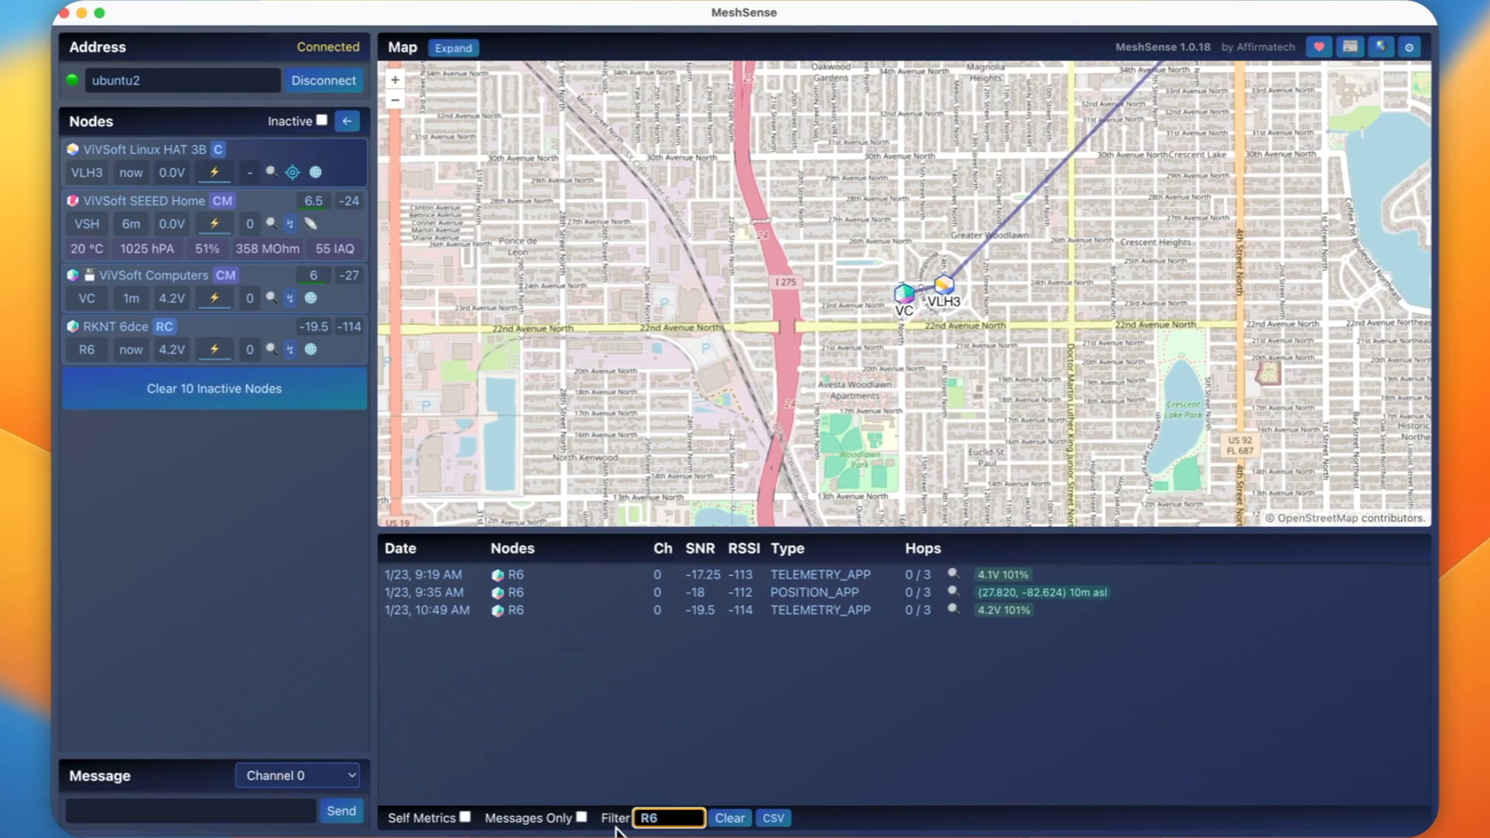
key("BackSpace")
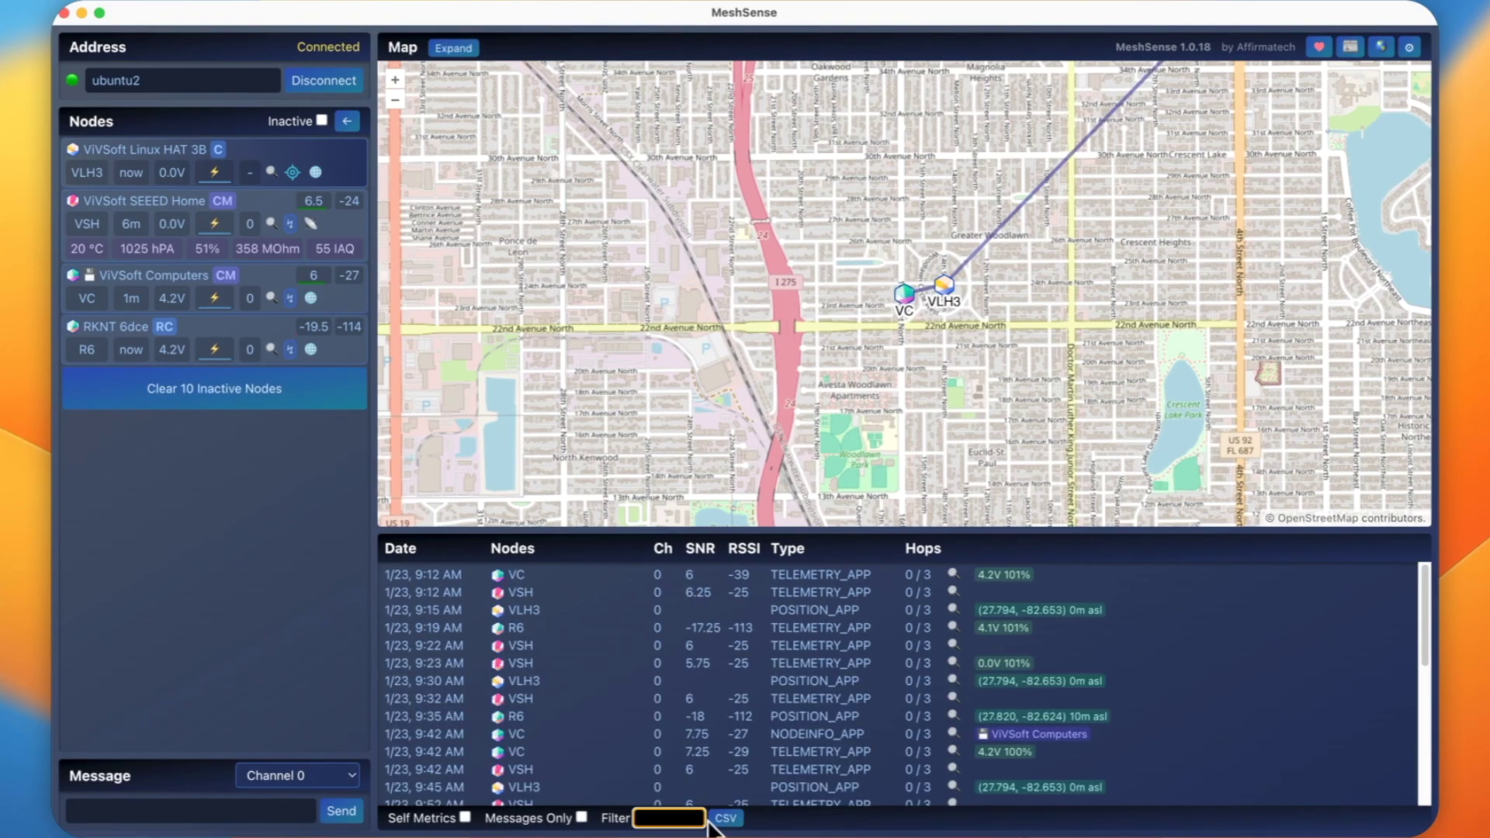
scroll(785, 673, "down", 10)
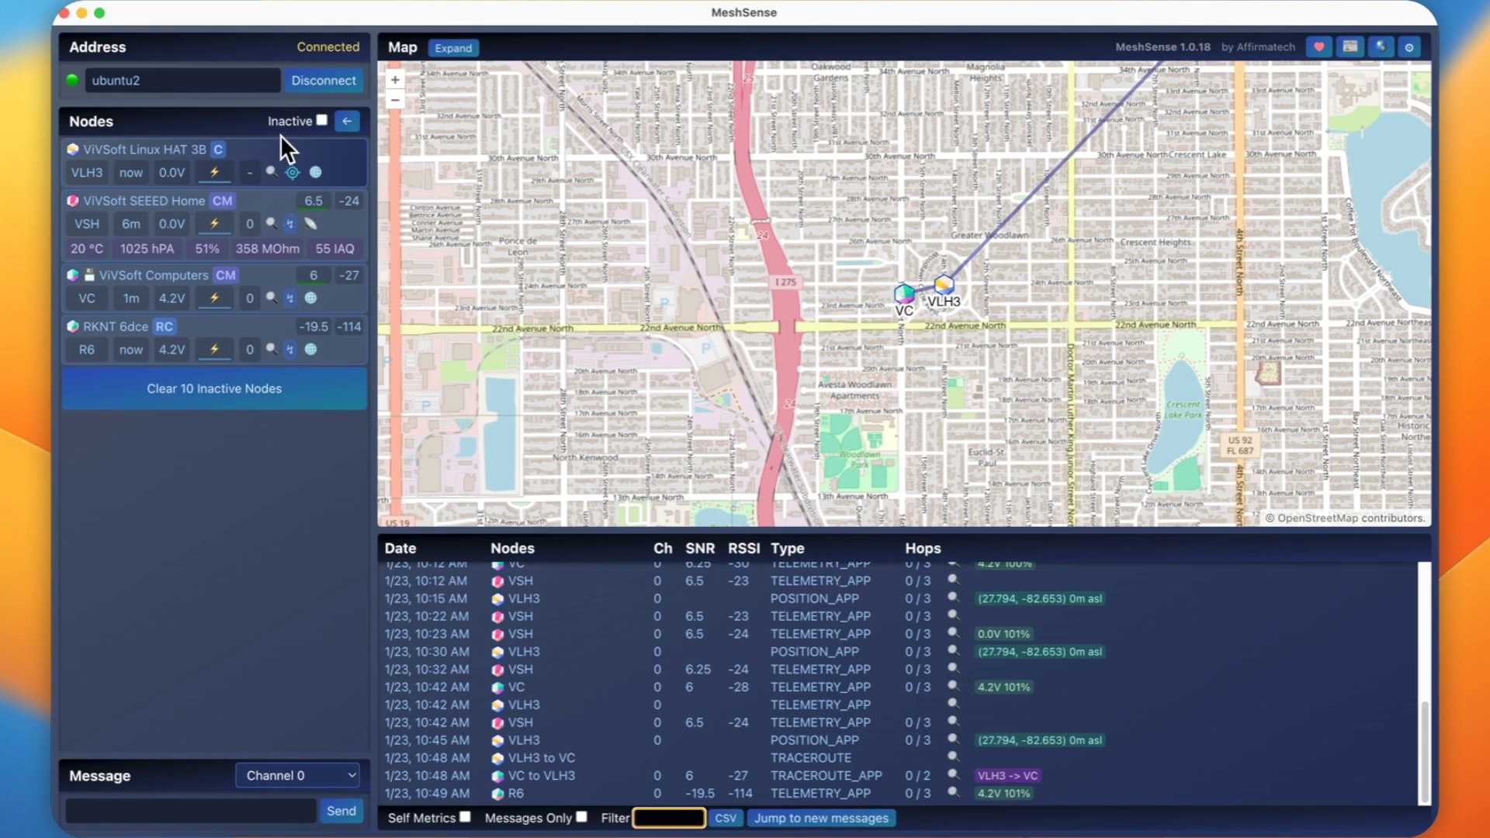
left_click(322, 121)
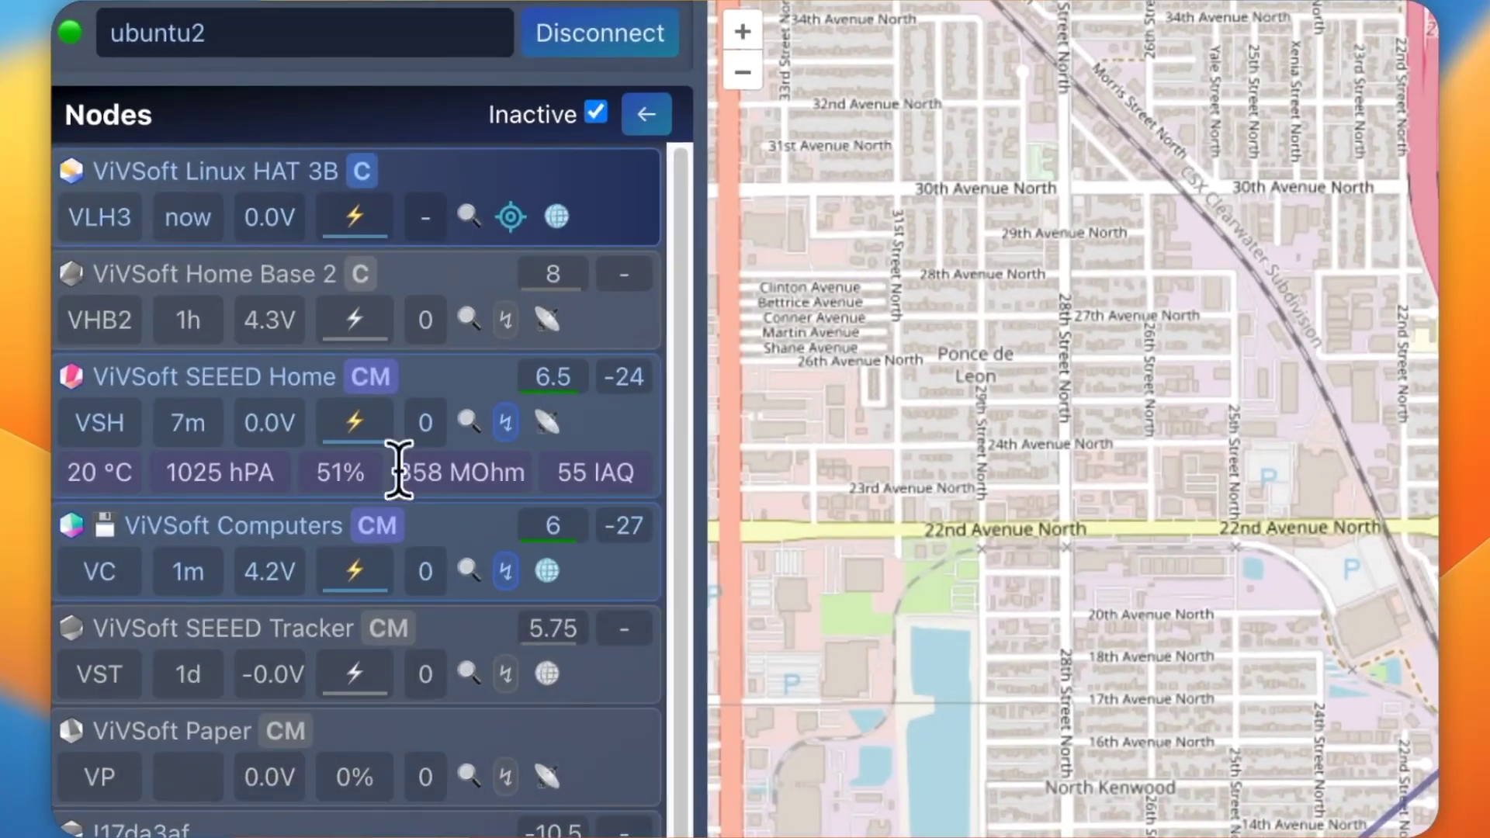
scroll(454, 640, "down", 5)
scroll(447, 621, "up", 6)
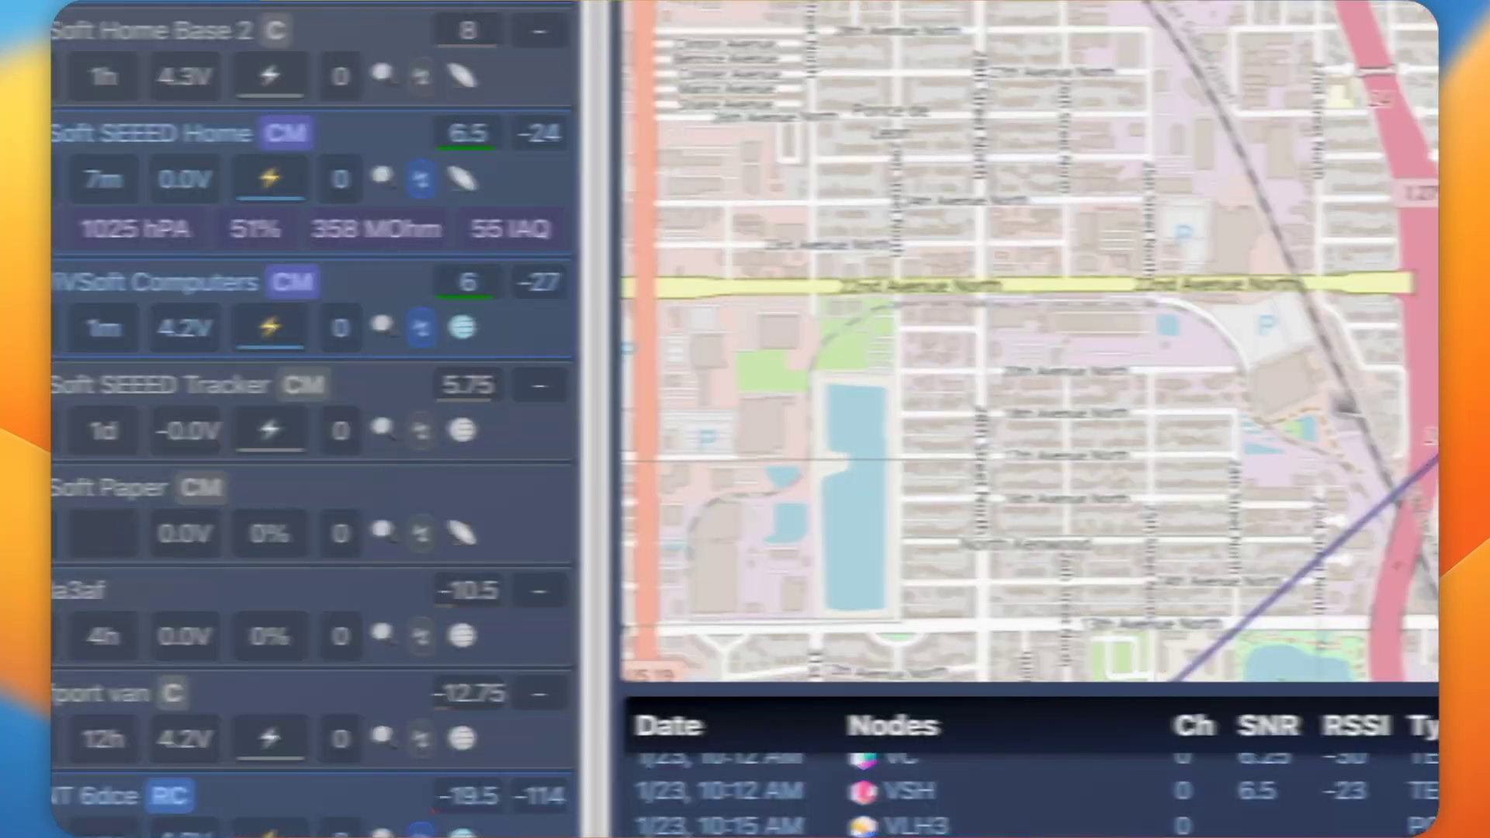
scroll(1489, 389, "down", 2)
scroll(1072, 439, "down", 4)
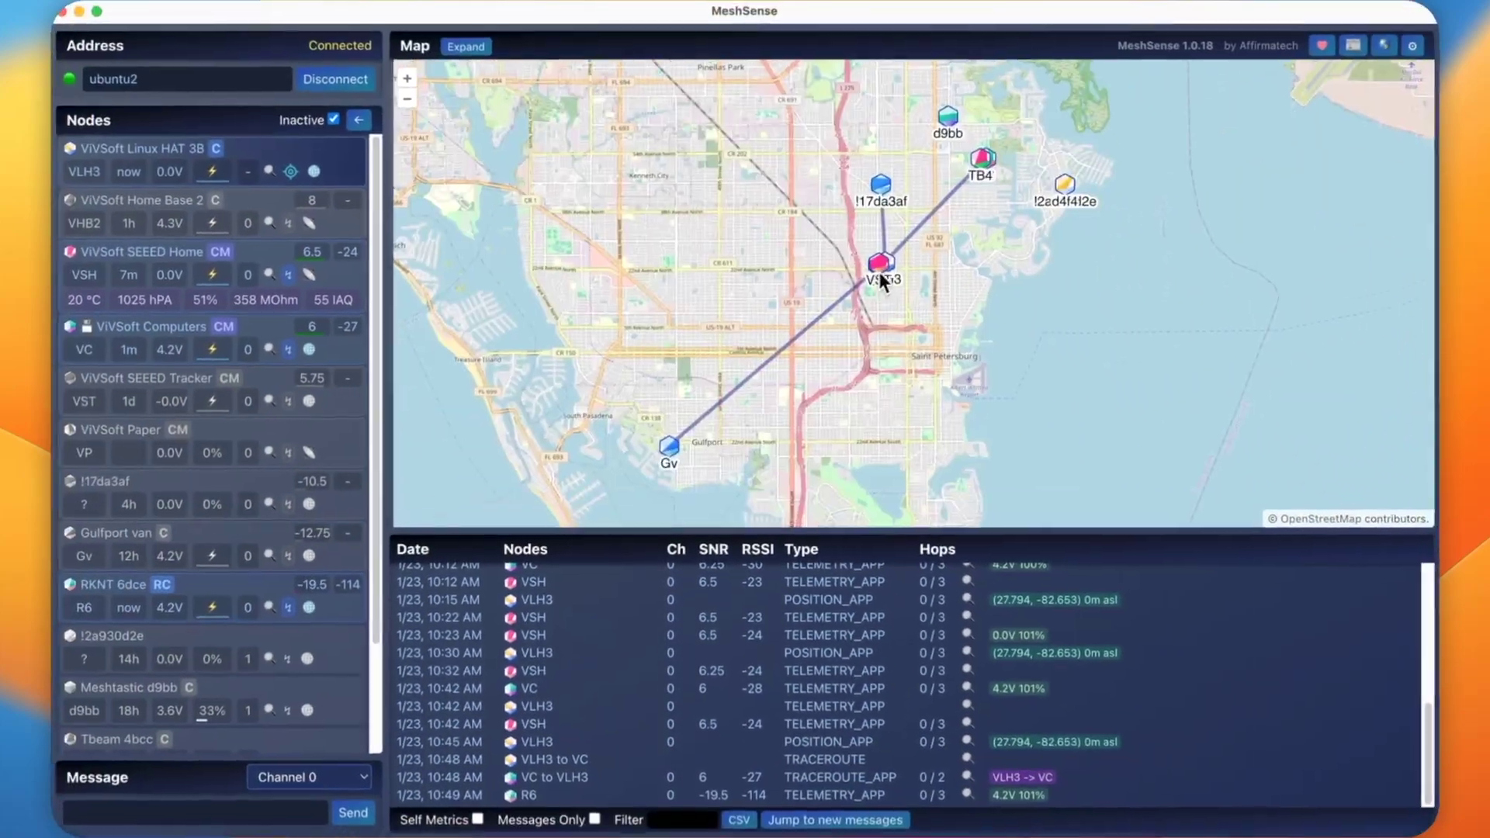
left_click_drag(905, 392, 904, 336)
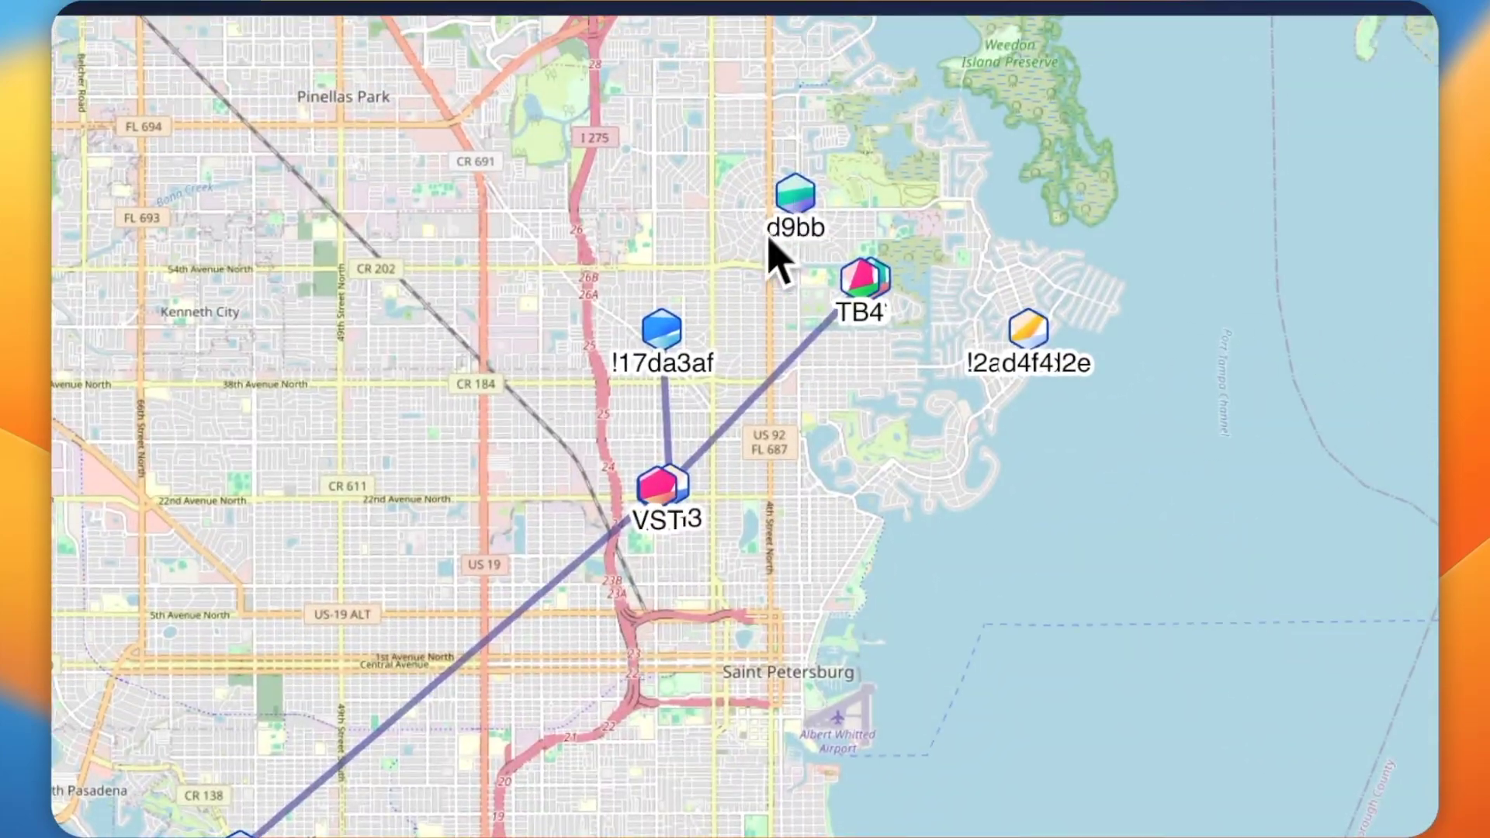
left_click_drag(810, 582, 838, 561)
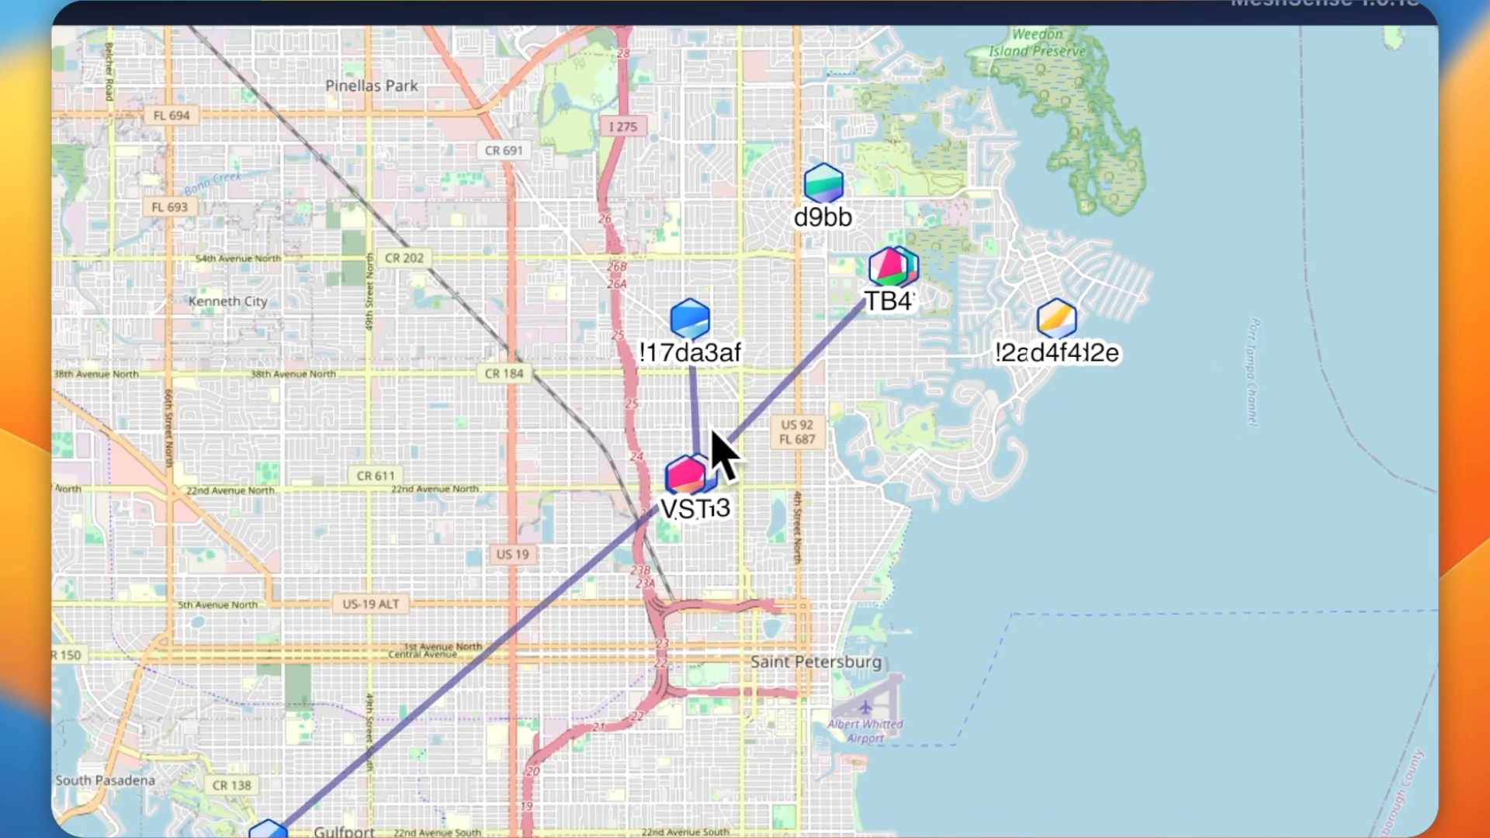
scroll(715, 446, "up", 5)
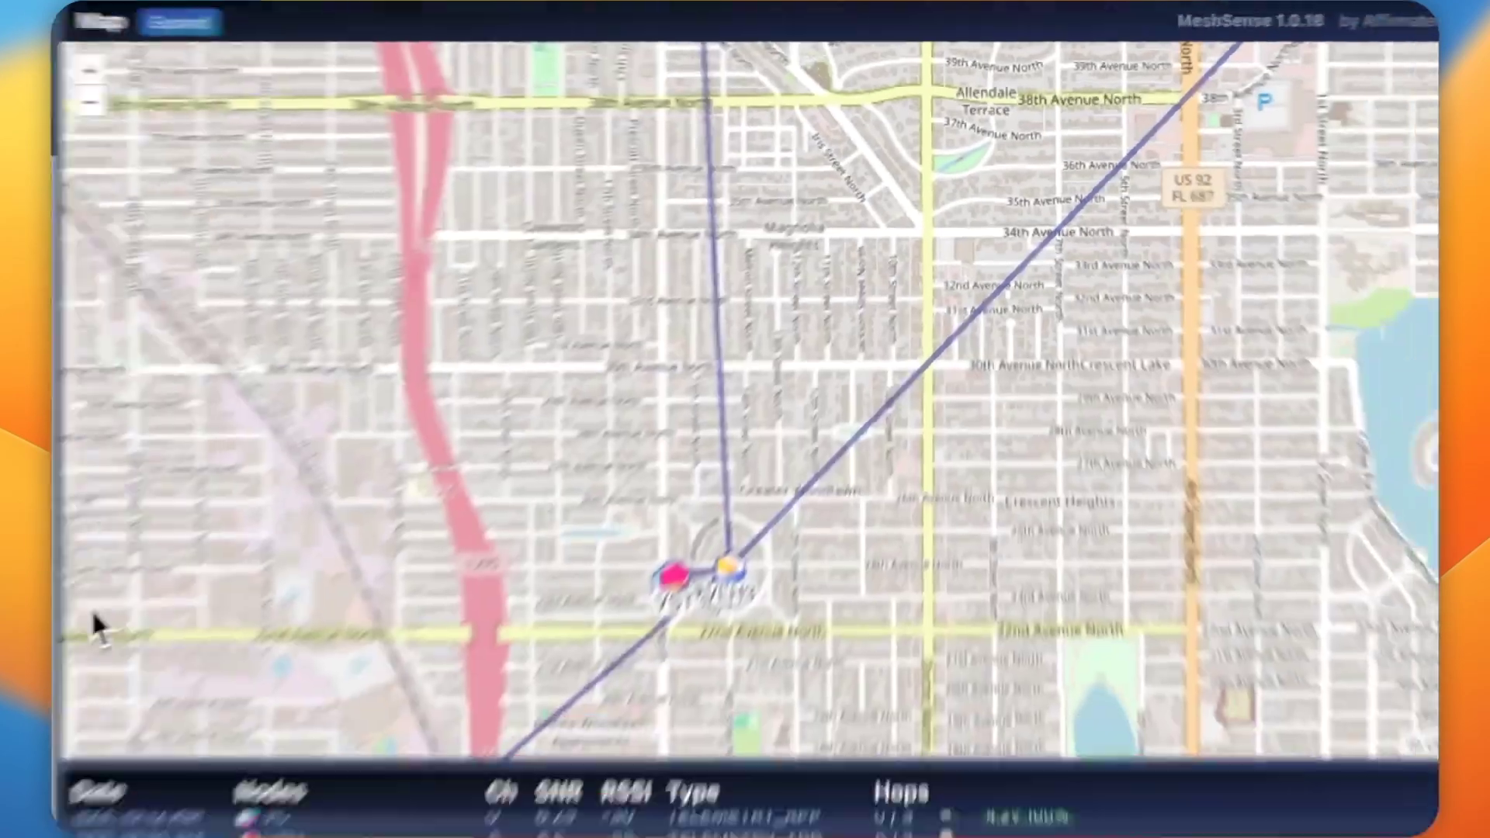
left_click(337, 118)
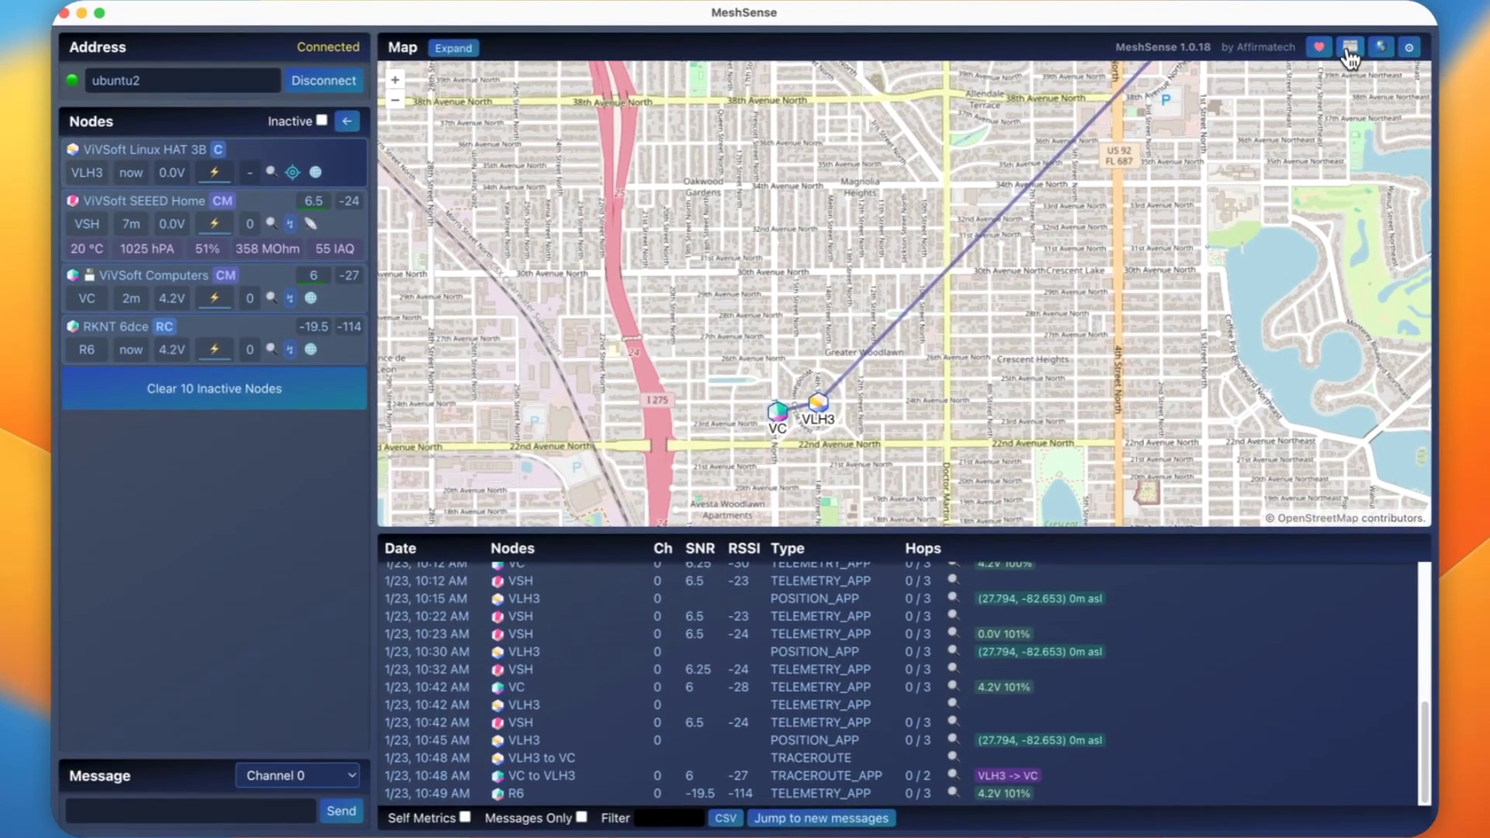
left_click(1349, 53)
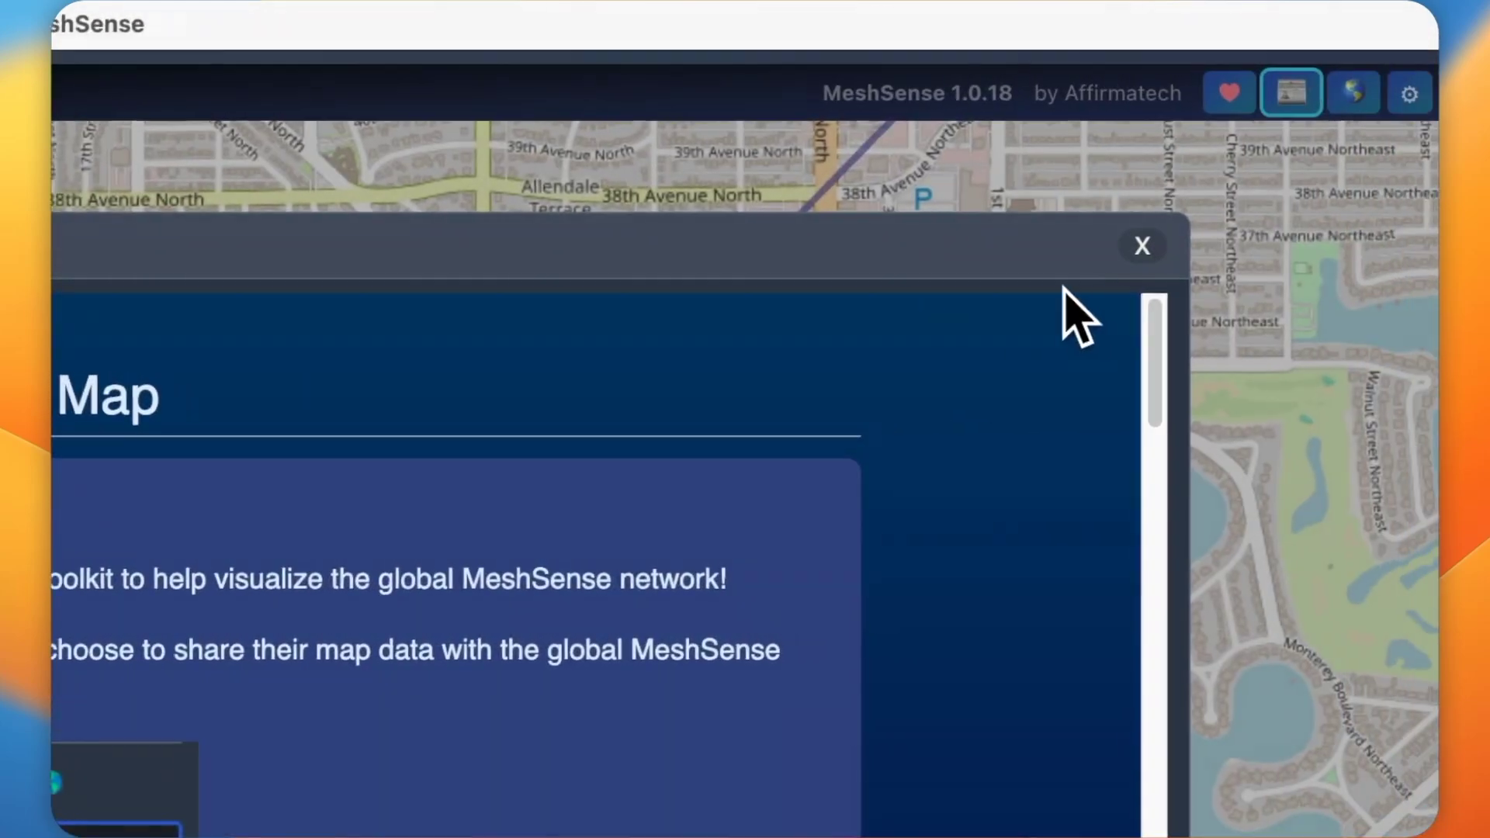
left_click(1142, 245)
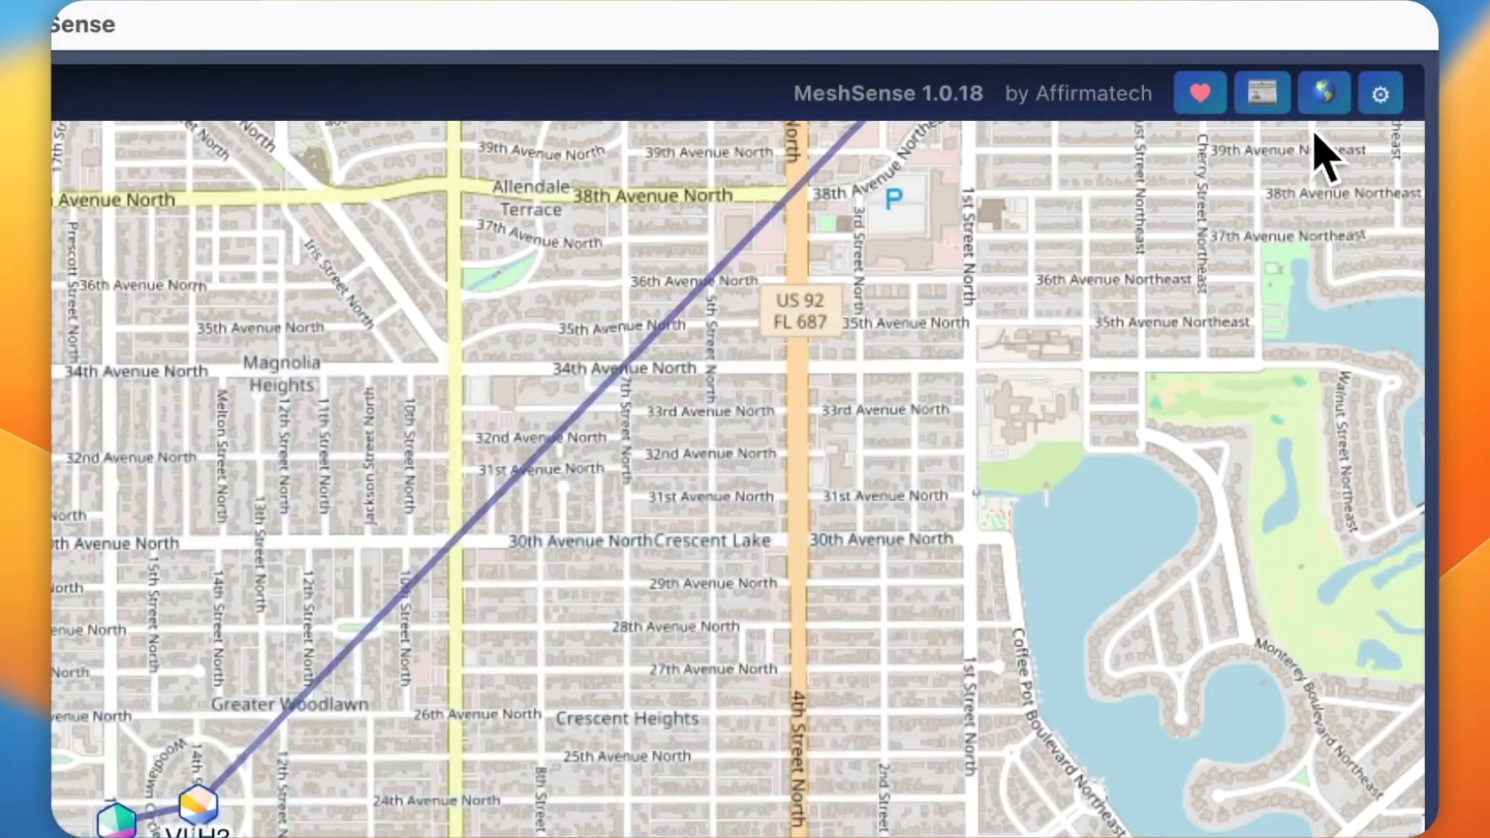
- Open the settings panel and close it again
left_click(1409, 94)
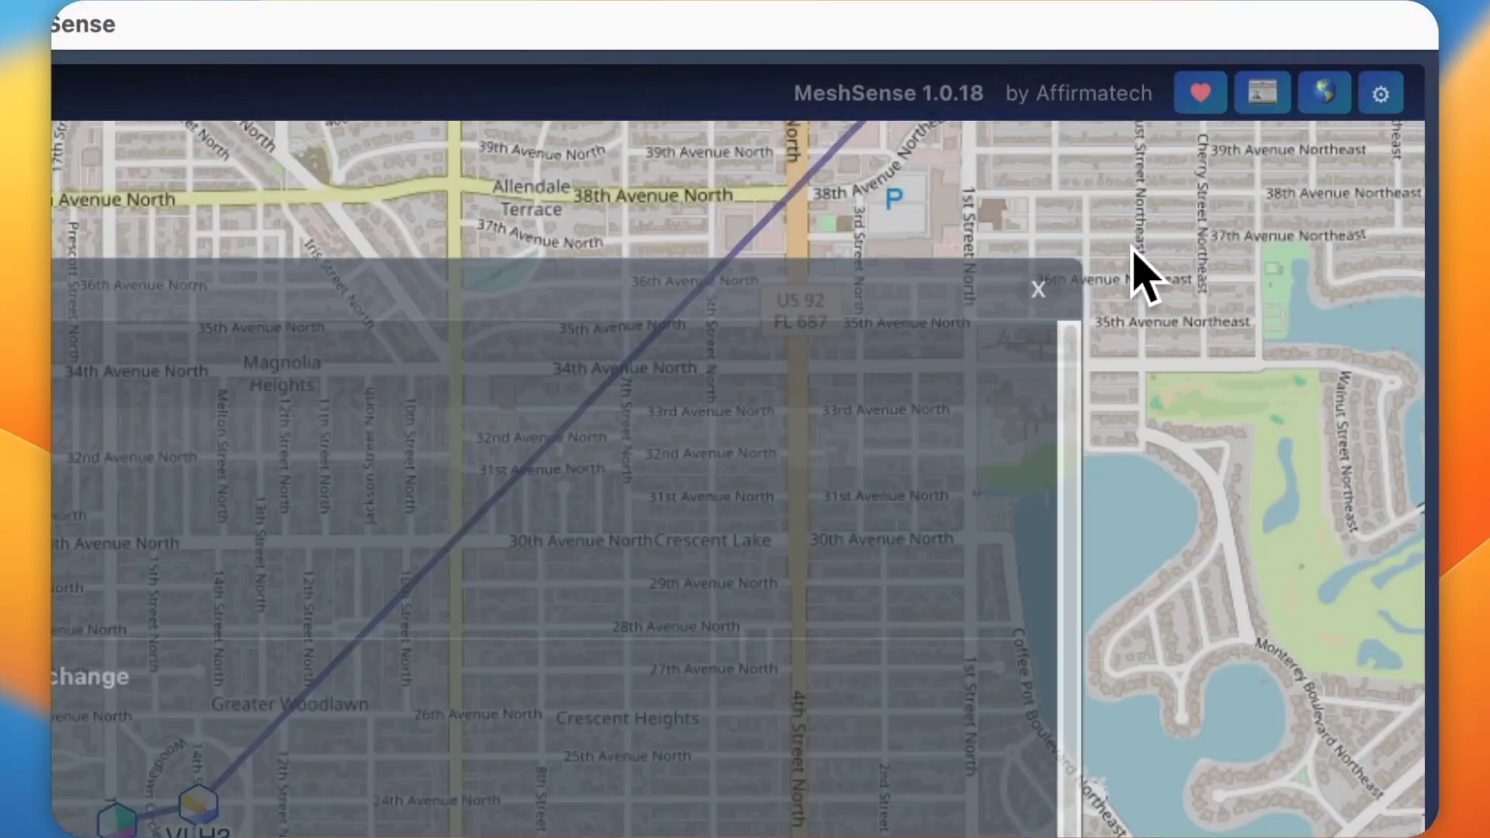
left_click(1134, 251)
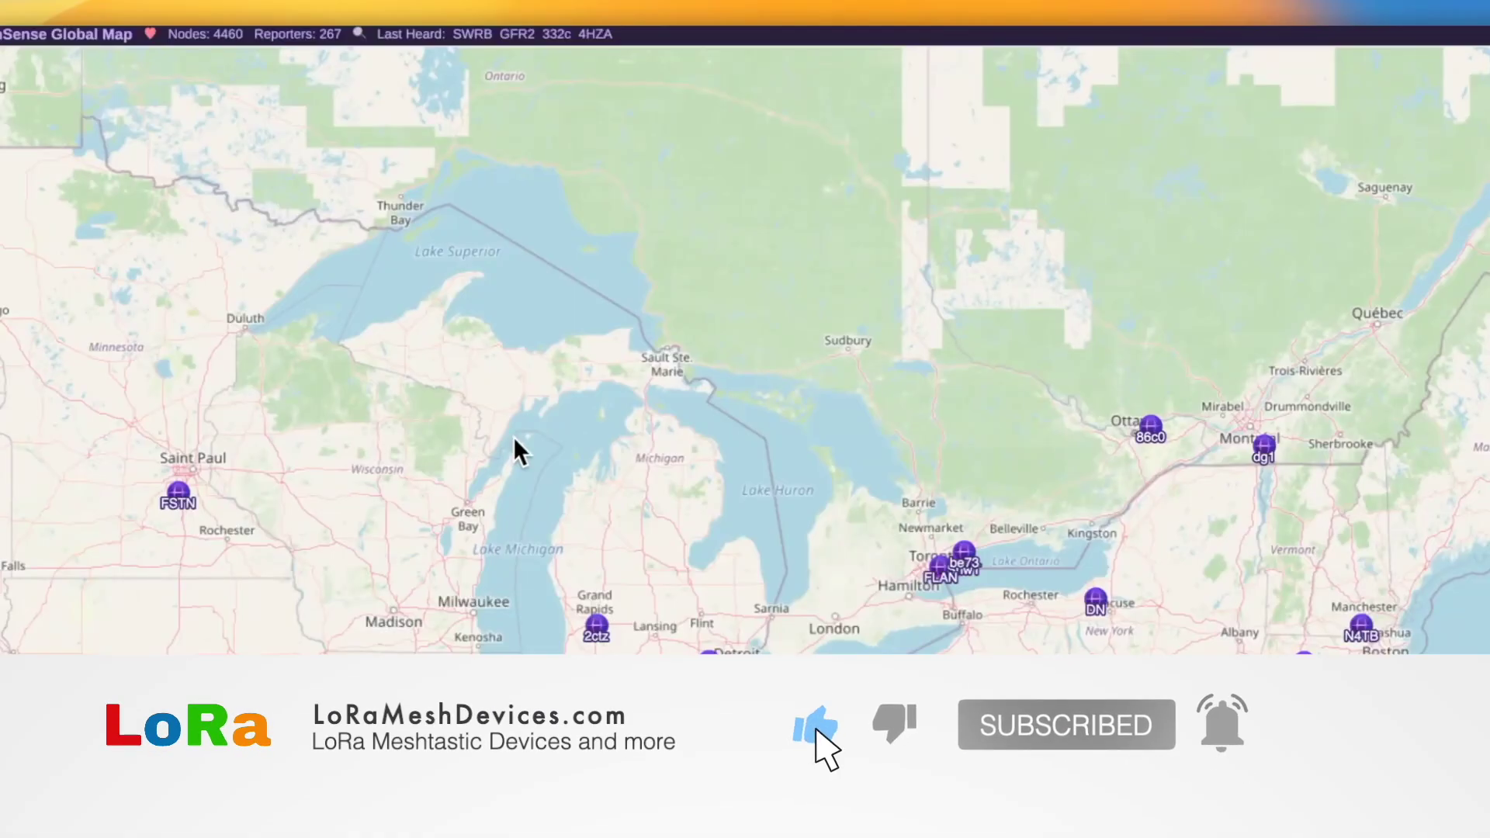
- Zoom the global map out to the whole world, pan it, then zoom back toward Florida
scroll(641, 347, "down", 3)
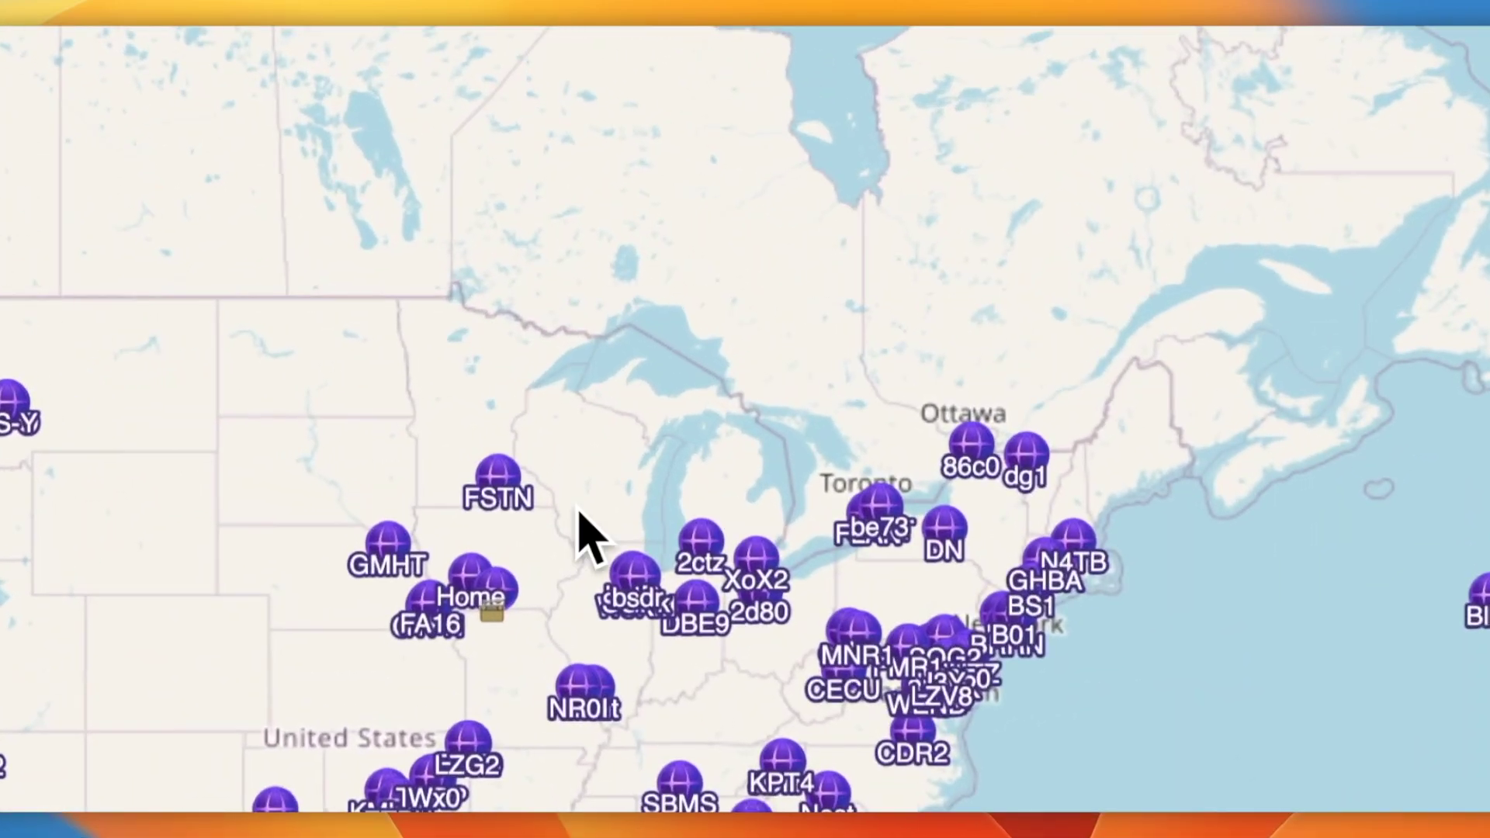
right_click(452, 579)
left_click(549, 456)
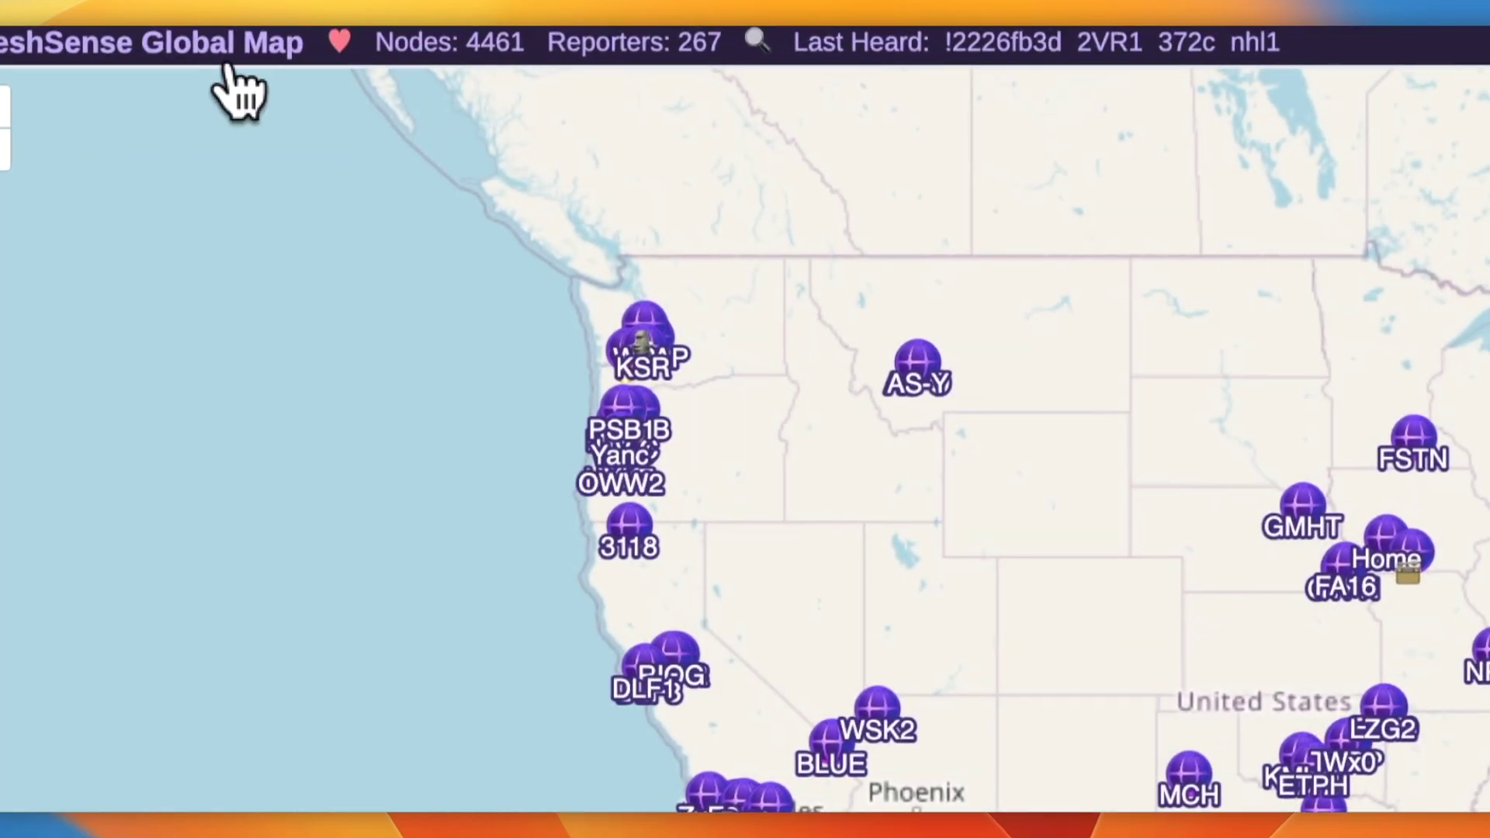
scroll(1374, 326, "down", 5)
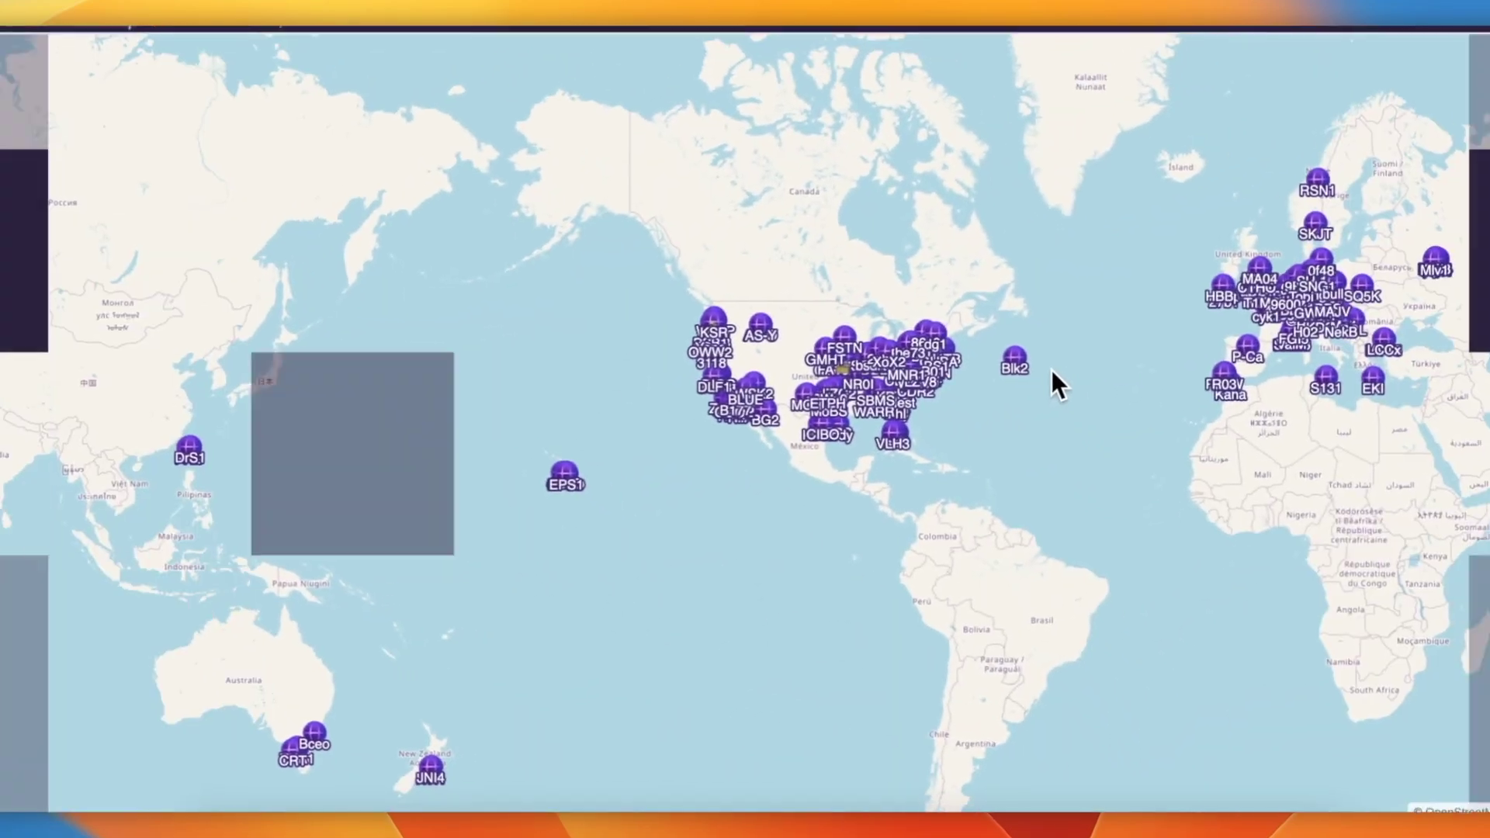
left_click_drag(1051, 369, 916, 380)
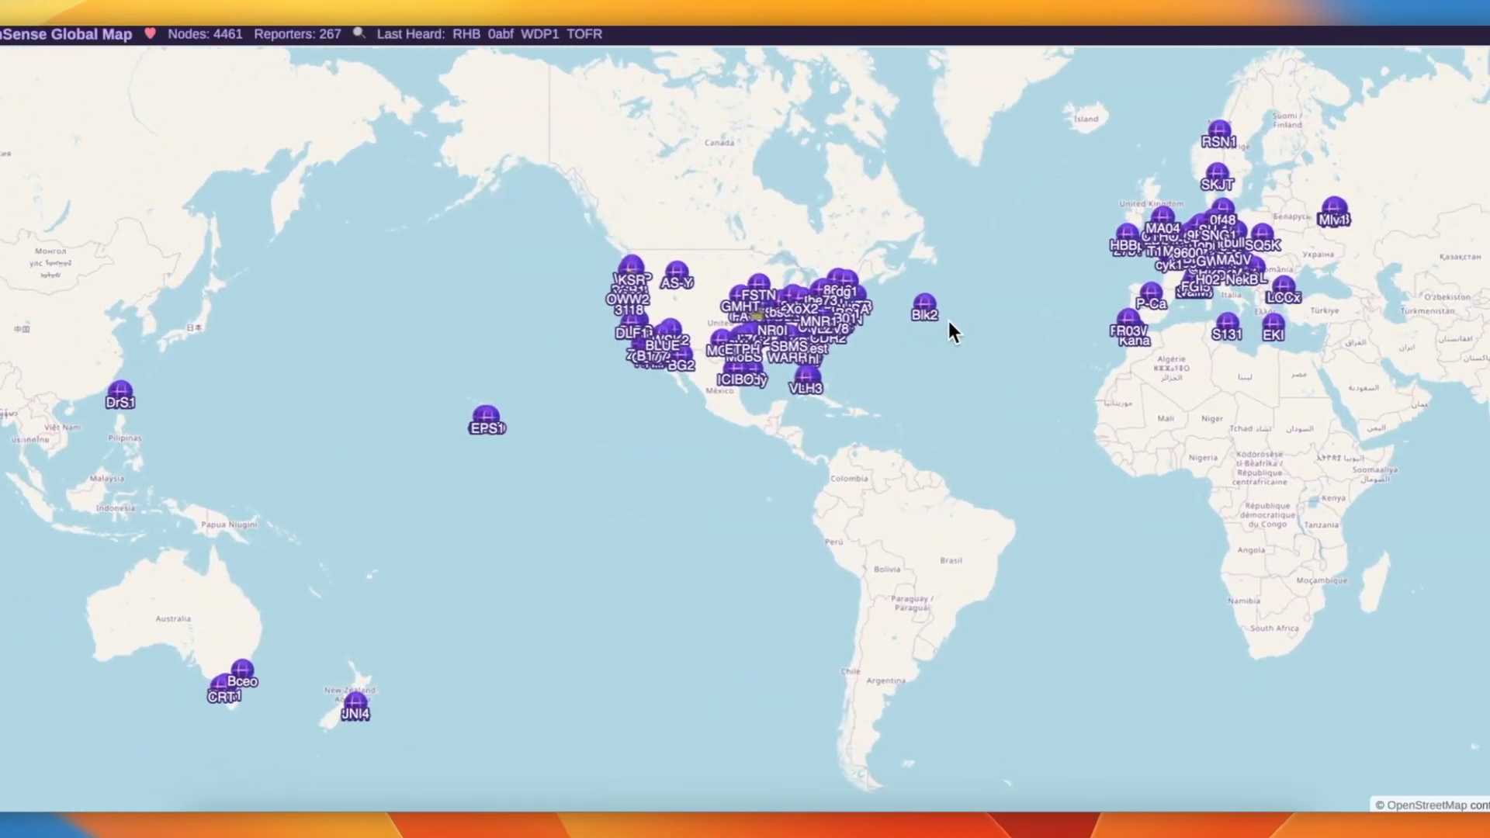
scroll(800, 372, "up", 2)
scroll(528, 676, "up", 3)
- Pan and zoom onto Tampa Bay and Saint Petersburg, following the link between R6 and VLH3
left_click_drag(1031, 682, 406, 499)
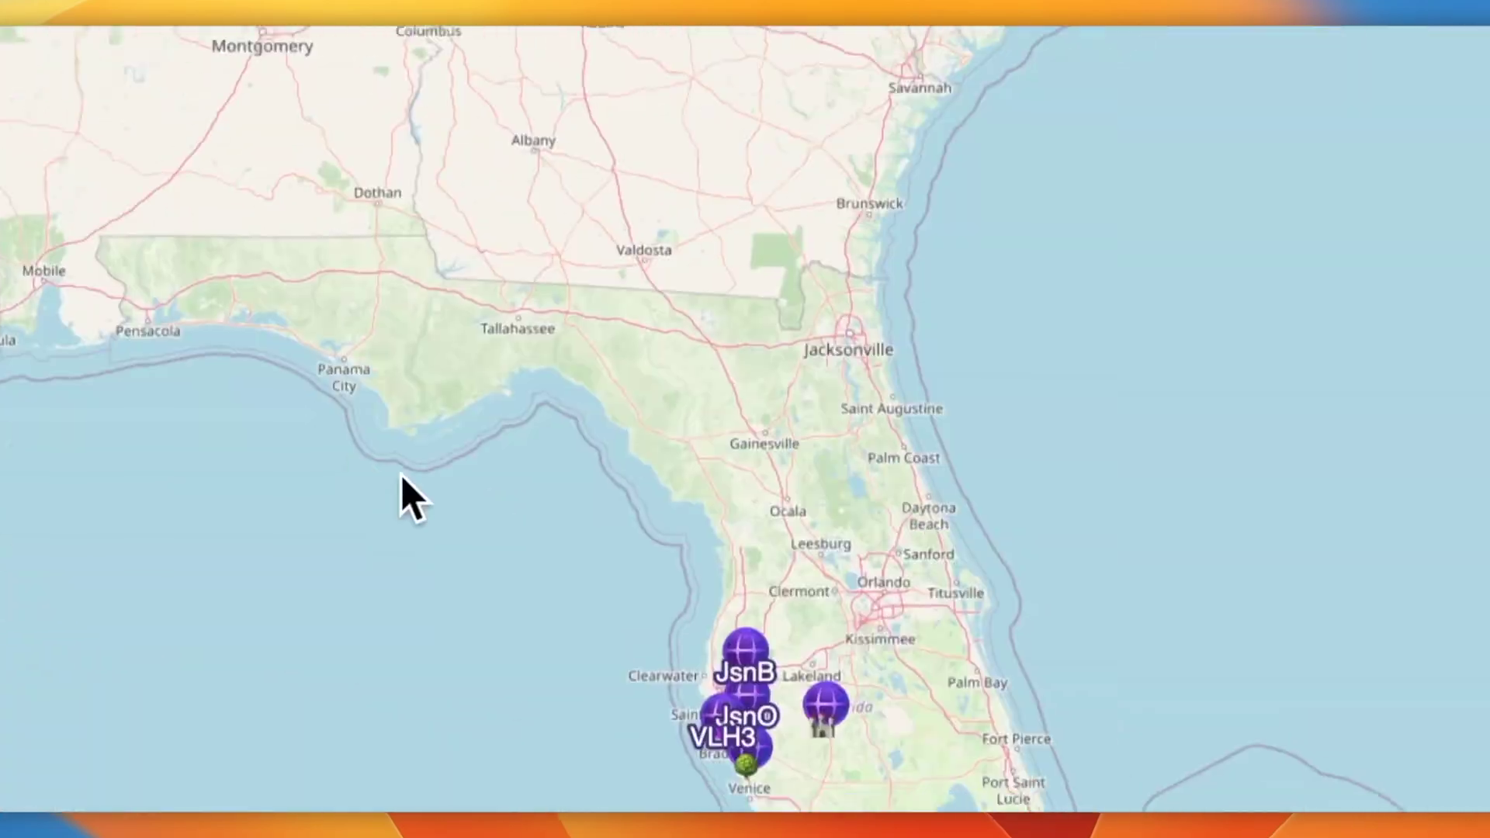
scroll(683, 716, "up", 3)
scroll(597, 769, "up", 3)
left_click_drag(432, 791, 908, 738)
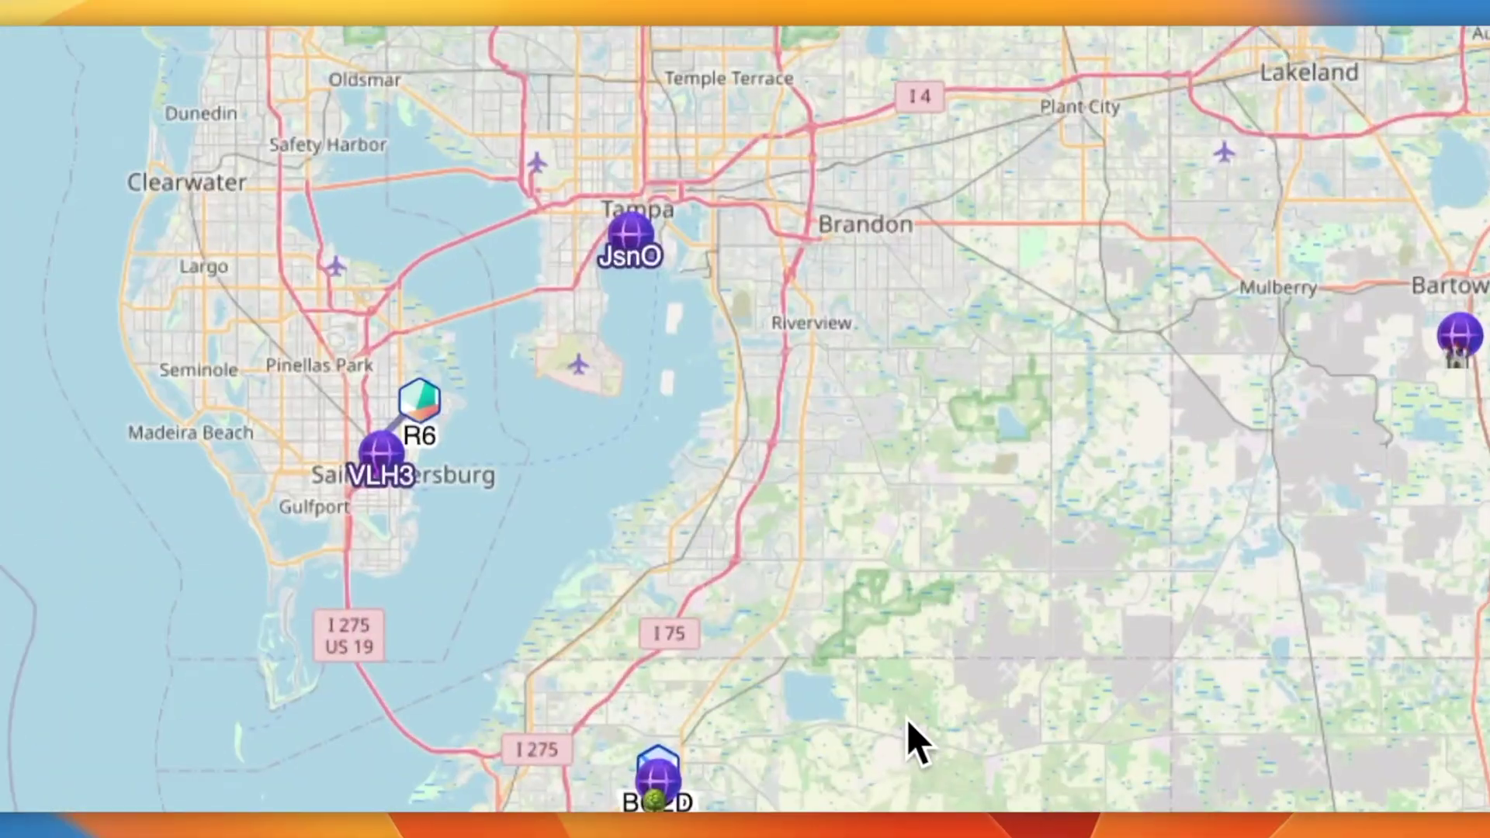
scroll(466, 454, "up", 3)
scroll(419, 449, "up", 3)
left_click_drag(417, 449, 776, 481)
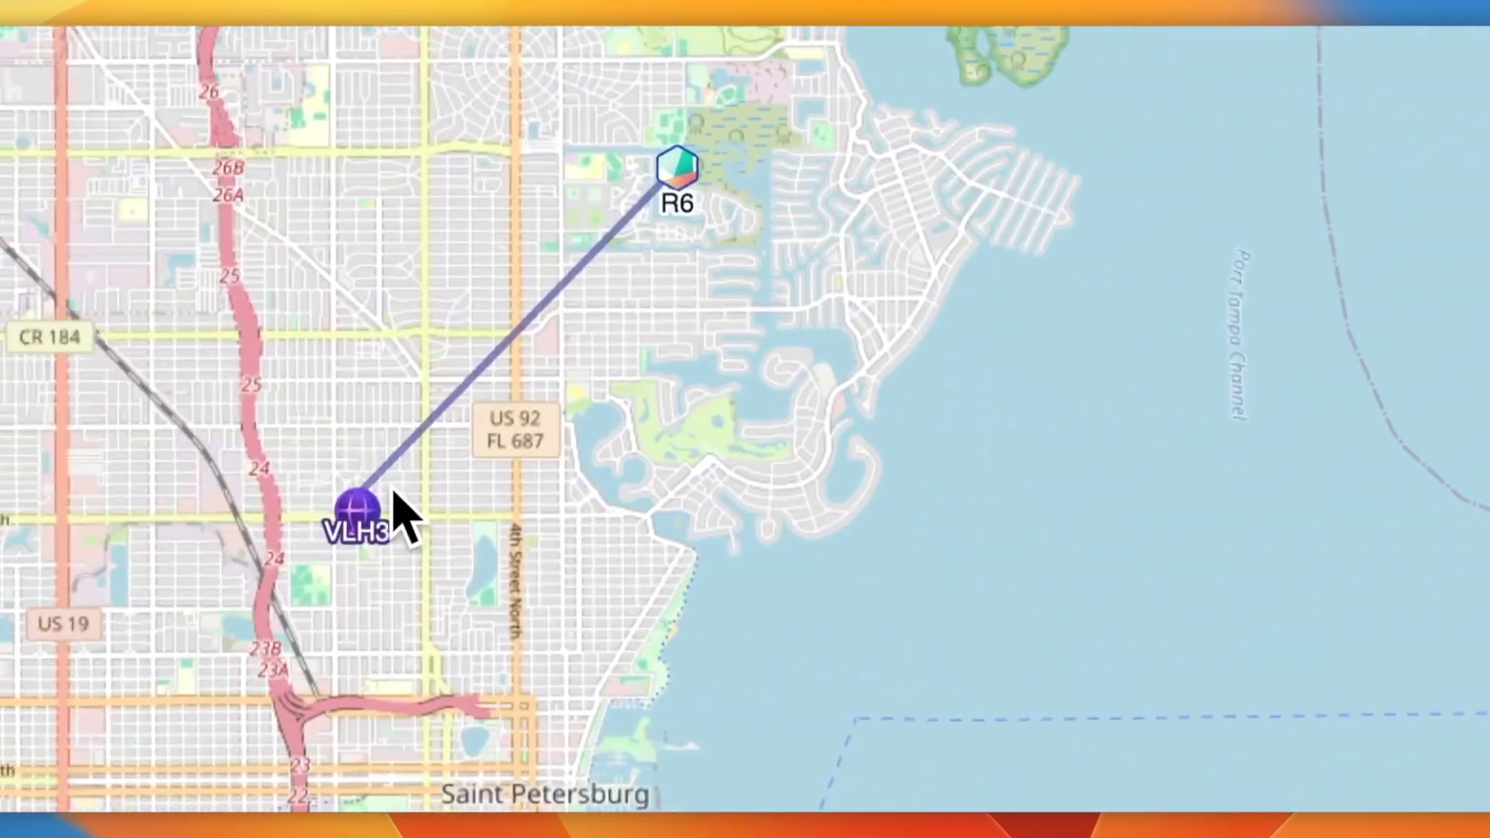
left_click_drag(399, 515, 542, 516)
scroll(496, 512, "up", 3)
left_click_drag(792, 522, 730, 644)
left_click_drag(945, 101, 945, 197)
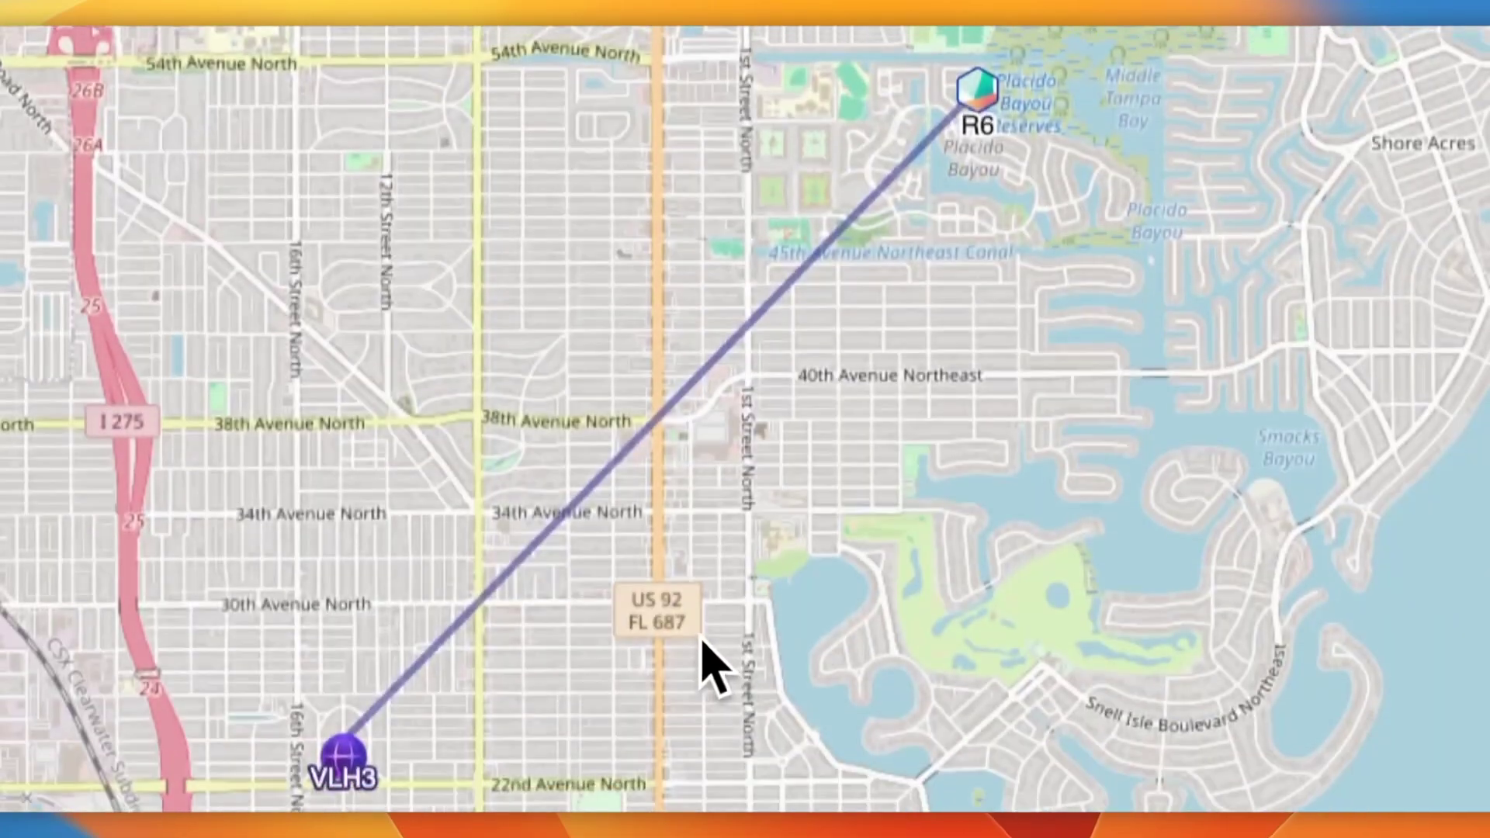
left_click_drag(709, 662, 709, 632)
- Survey Sarasota, Tampa, Brandon, Lakeland and Bartow, then frame the Gulf coast west of Clearwater
scroll(777, 590, "down", 1)
scroll(807, 555, "down", 1)
left_click_drag(803, 573, 687, 458)
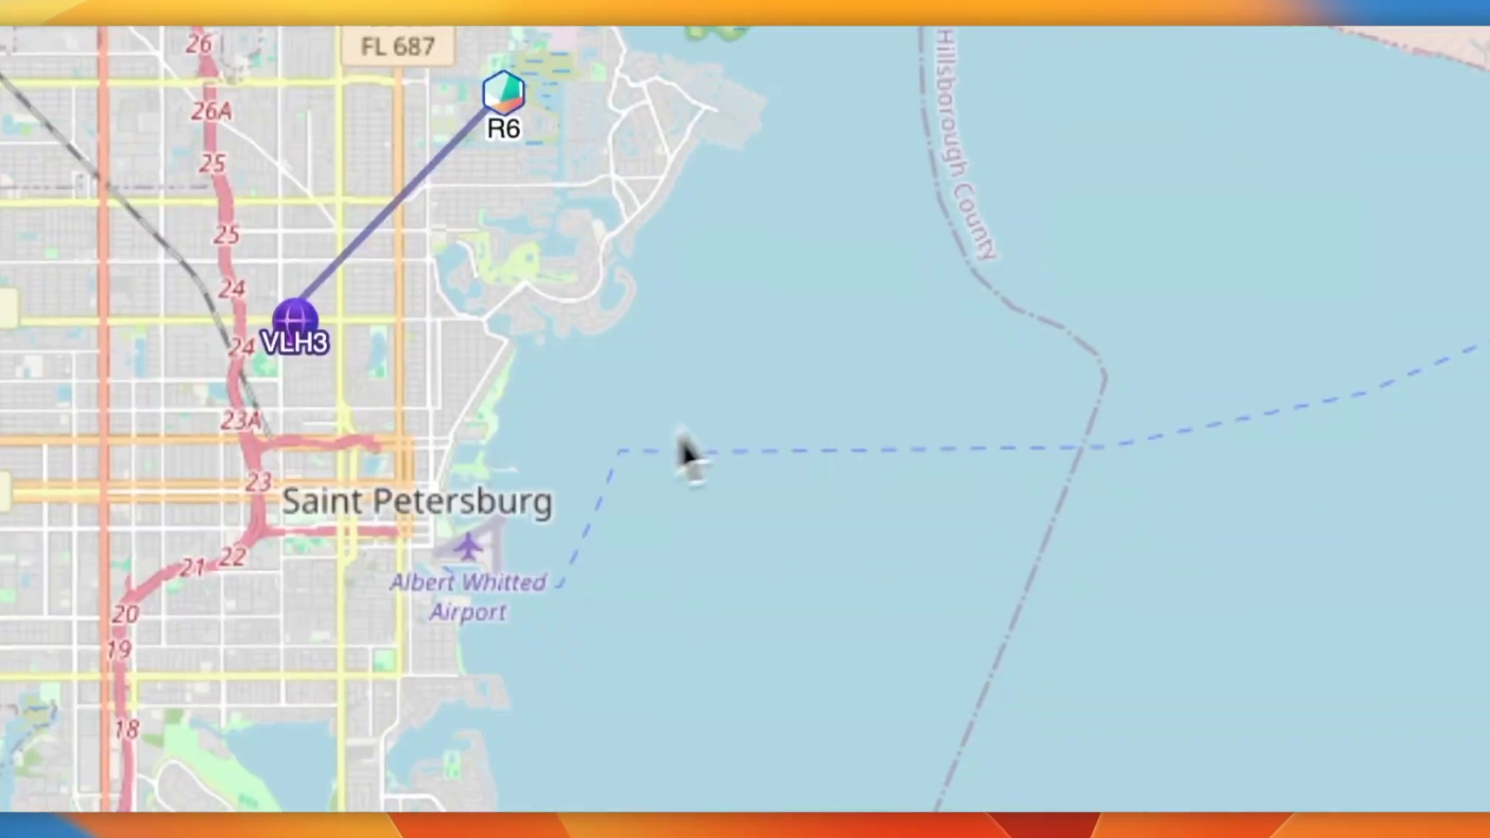
scroll(512, 450, "down", 3)
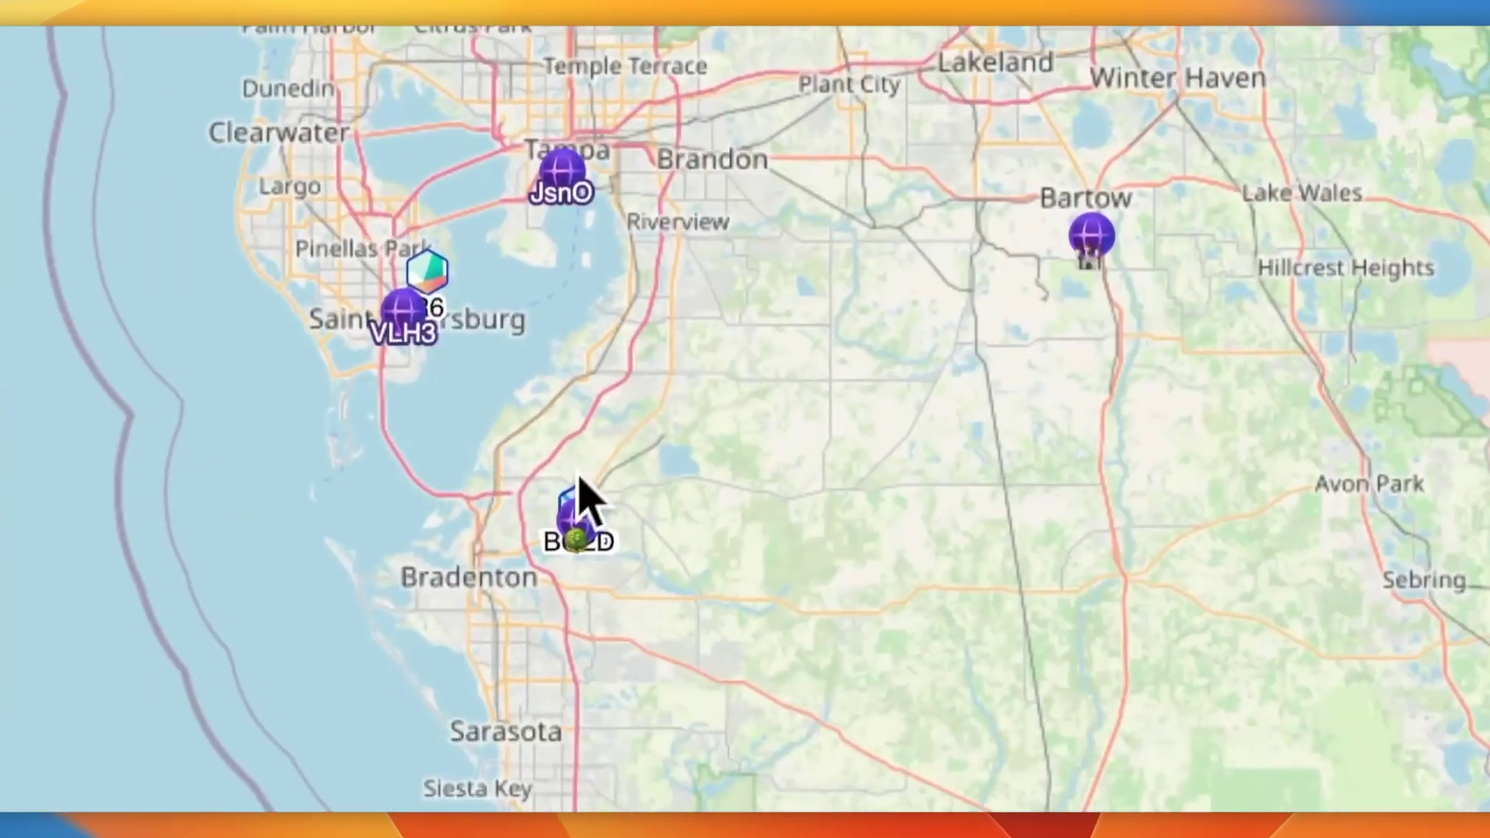
mouse_move(733, 660)
left_mouse_down()
mouse_move(709, 306)
mouse_move(719, 416)
left_mouse_up()
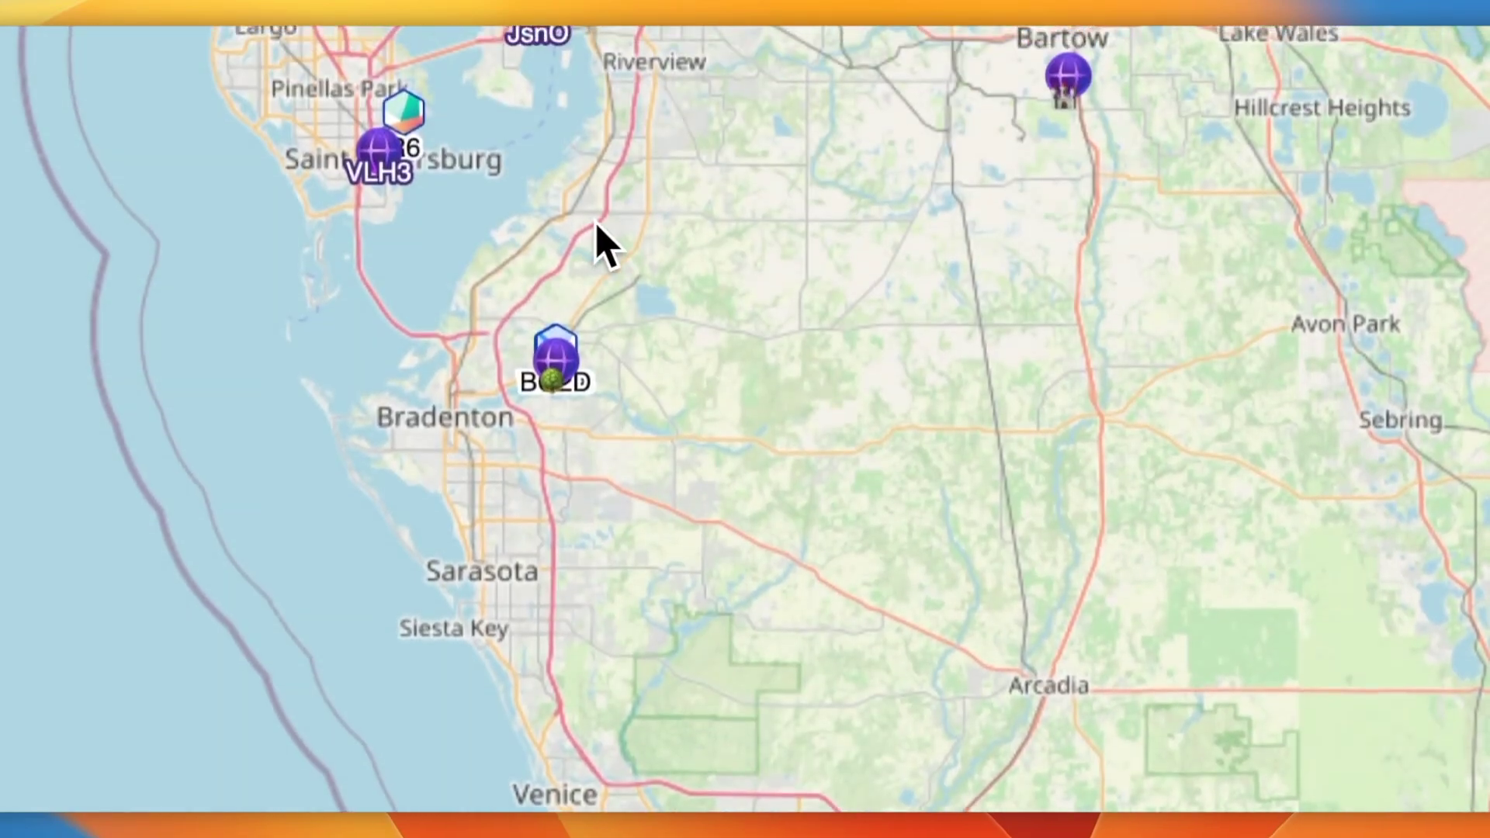
left_click_drag(602, 240, 632, 479)
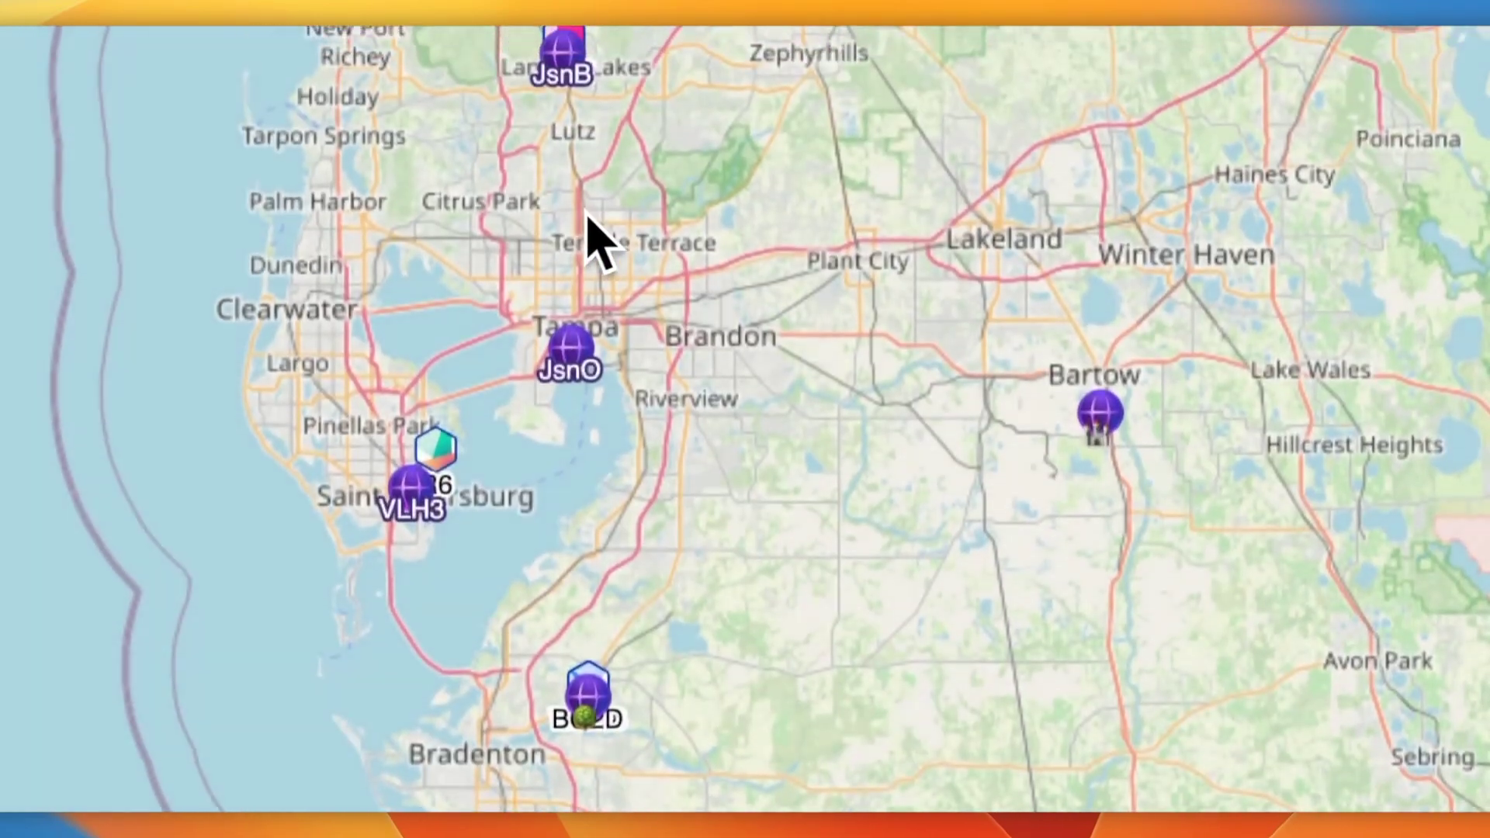
scroll(587, 233, "up", 1)
scroll(588, 227, "up", 1)
left_click_drag(587, 229, 672, 426)
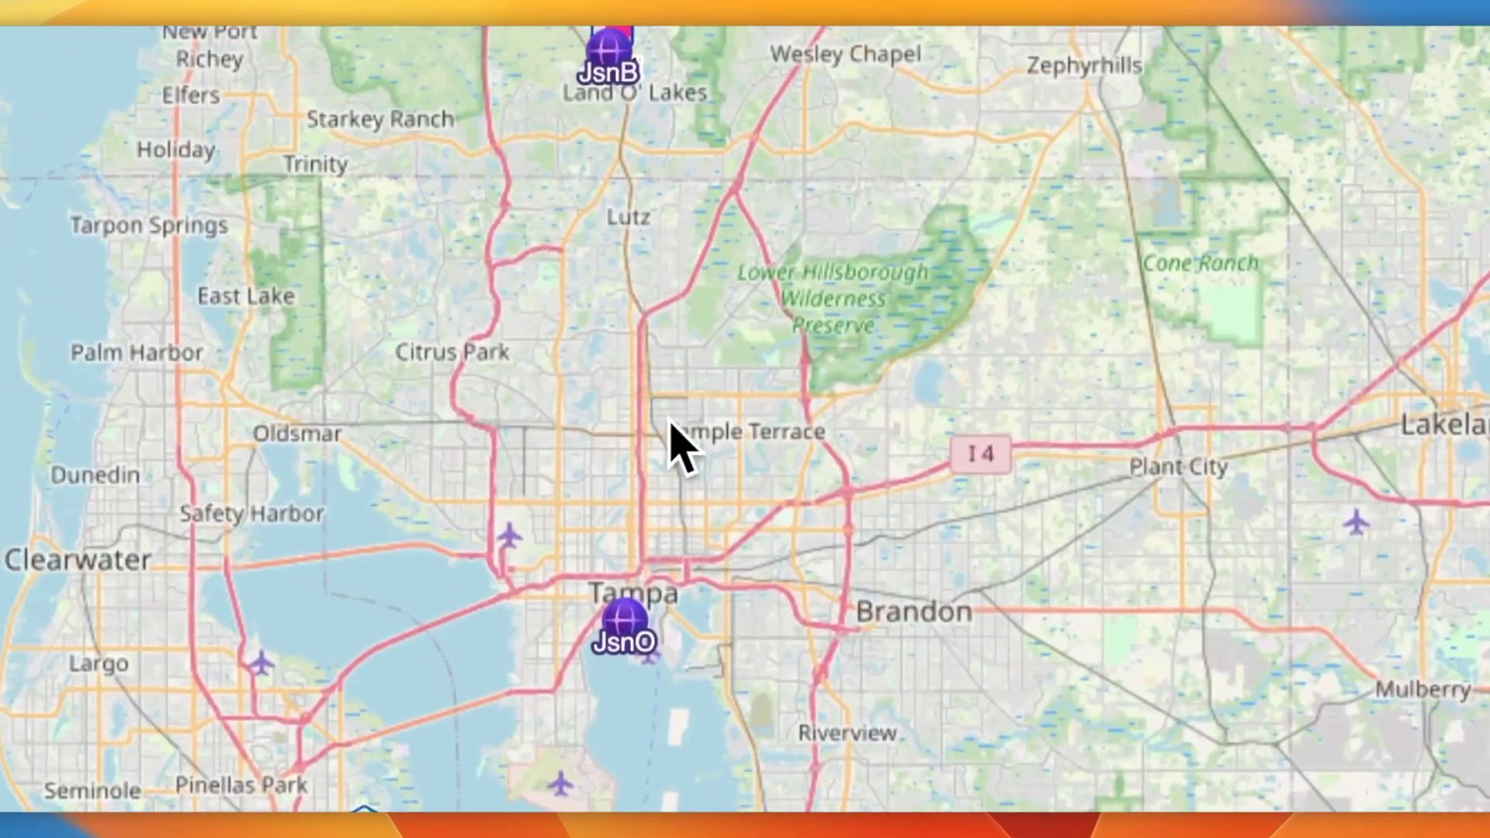
scroll(646, 447, "down", 2)
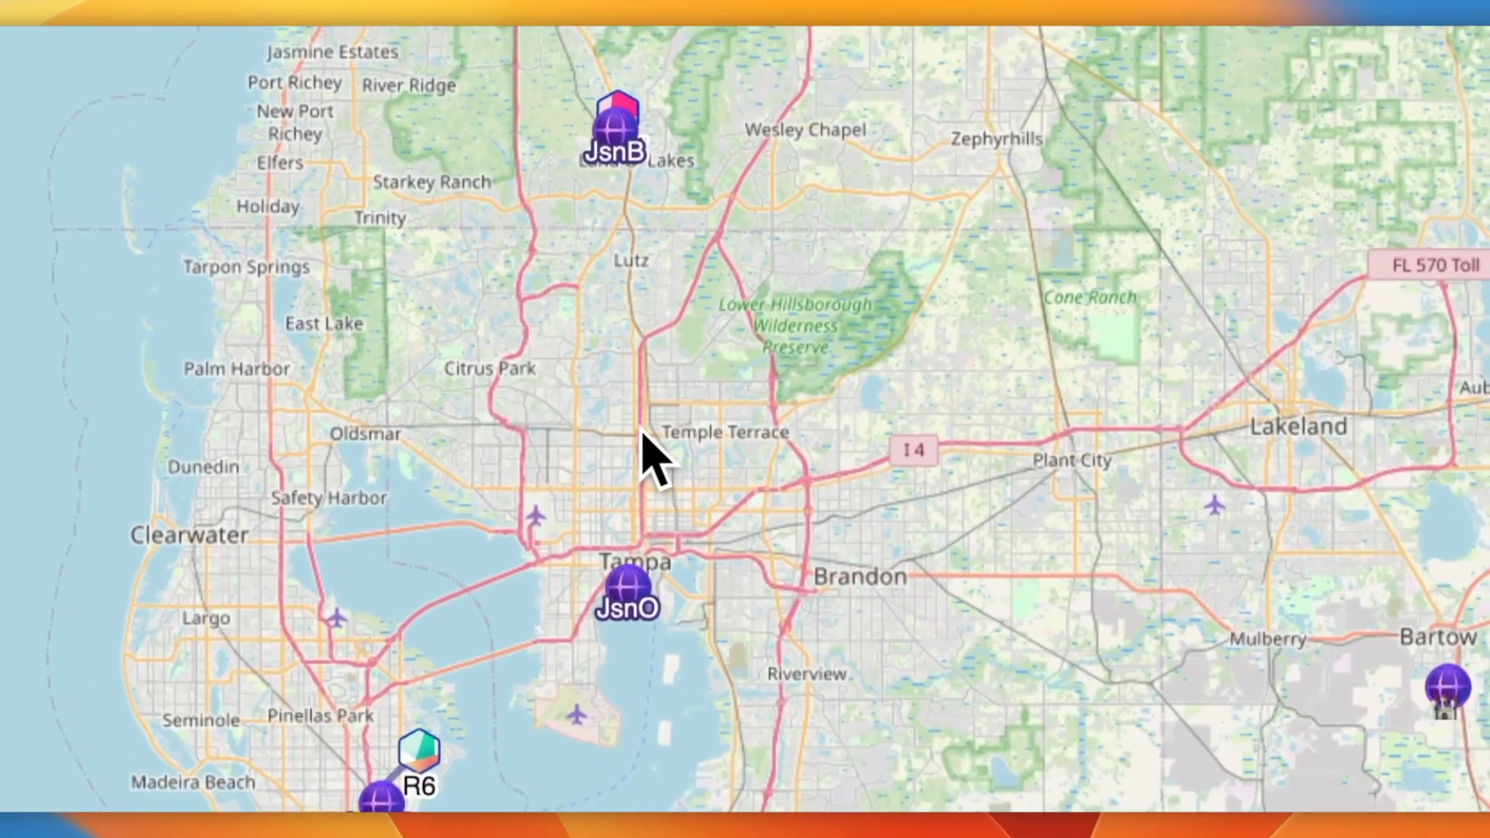
left_click_drag(1035, 704, 893, 466)
left_click_drag(117, 438, 267, 443)
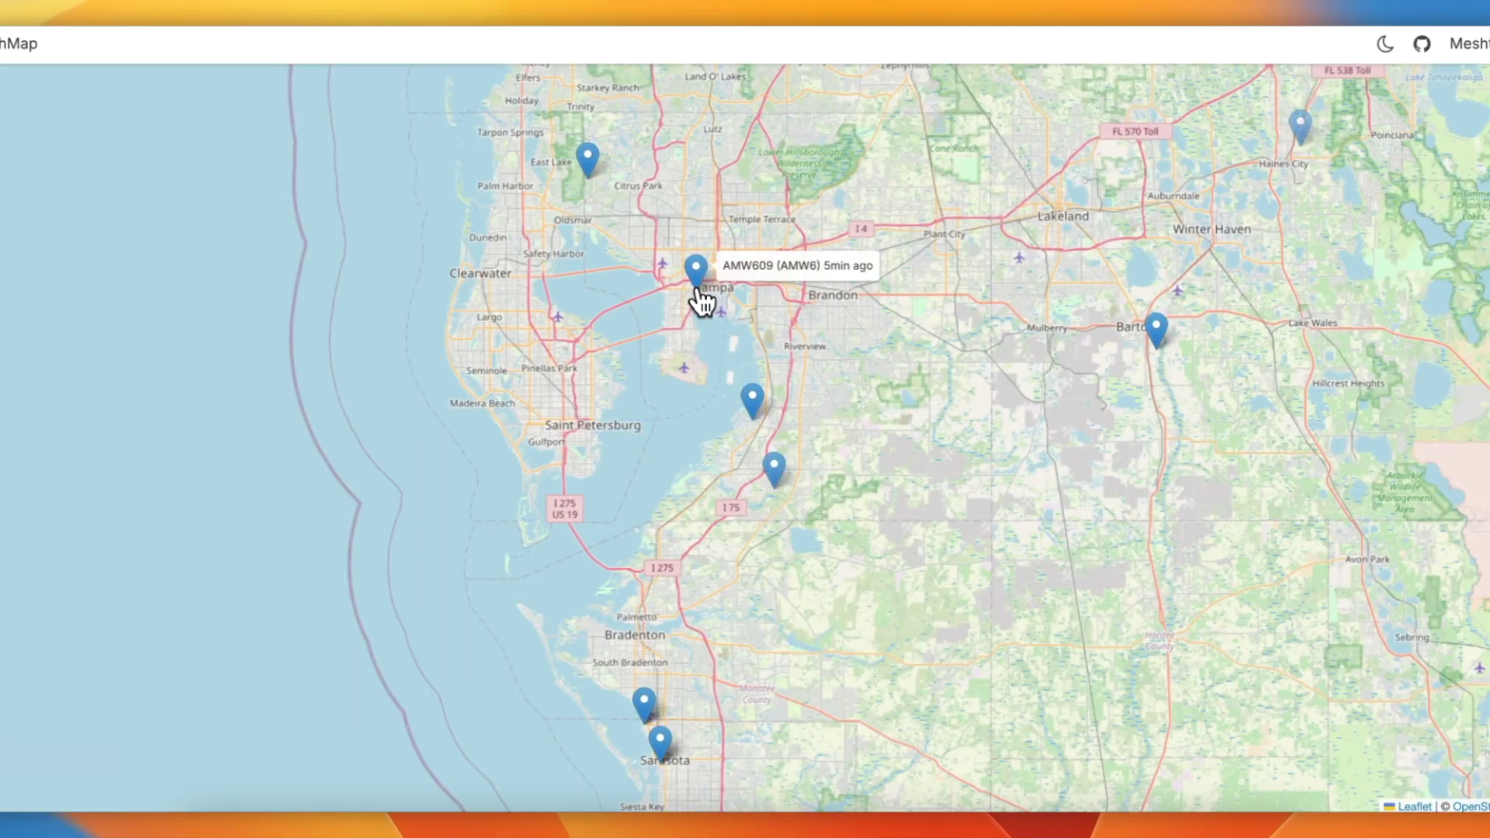
- Zoom the MeshMap in and out repeatedly over Florida to survey the Tampa Bay node markers
scroll(669, 347, "down", 1)
scroll(669, 347, "up", 1)
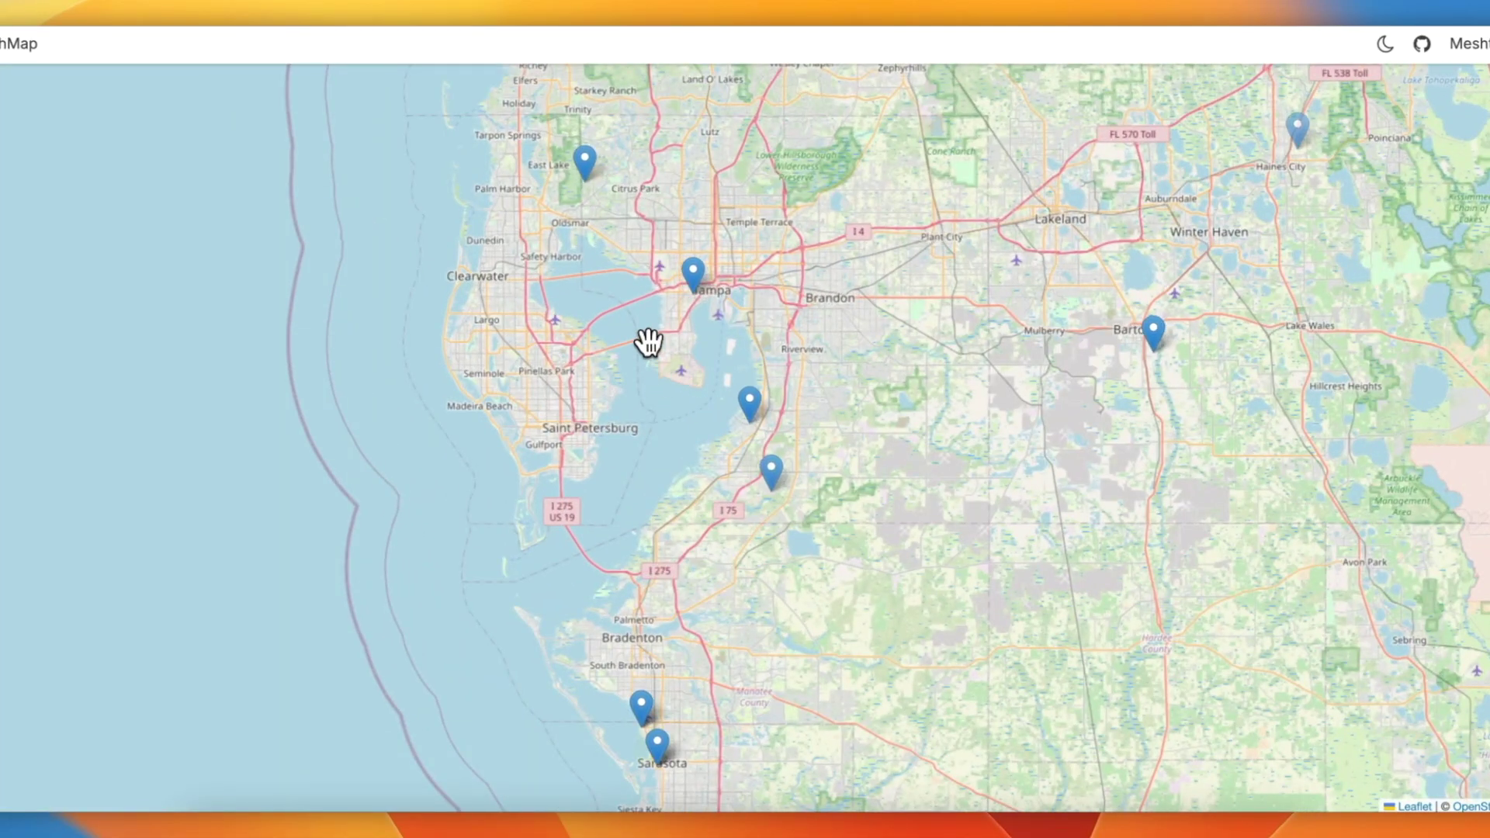
scroll(649, 344, "down", 1)
scroll(633, 346, "up", 1)
scroll(632, 347, "down", 1)
scroll(590, 311, "up", 1)
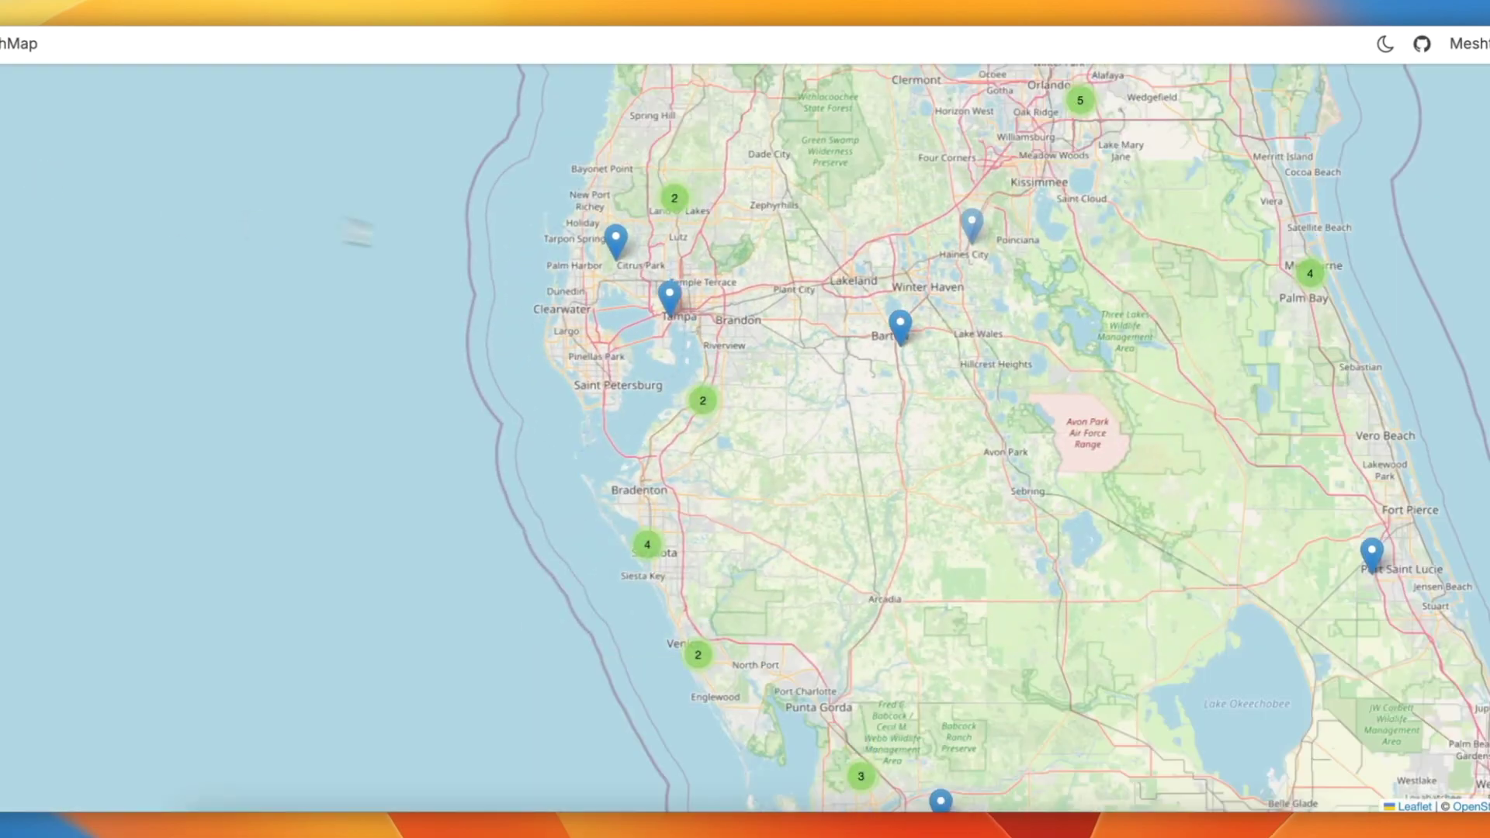
scroll(536, 248, "down", 1)
scroll(536, 248, "up", 4)
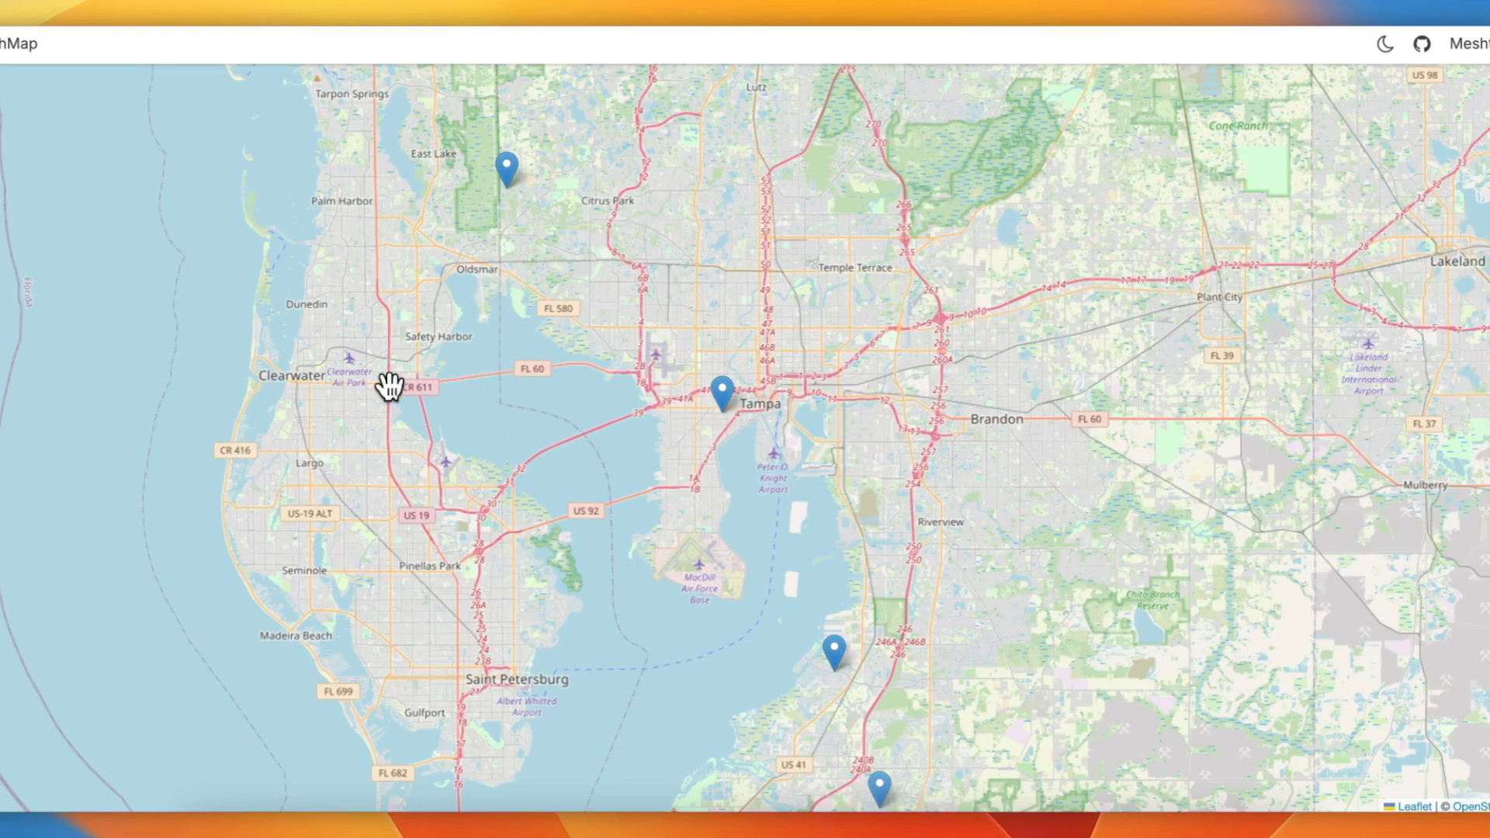
scroll(581, 443, "down", 2)
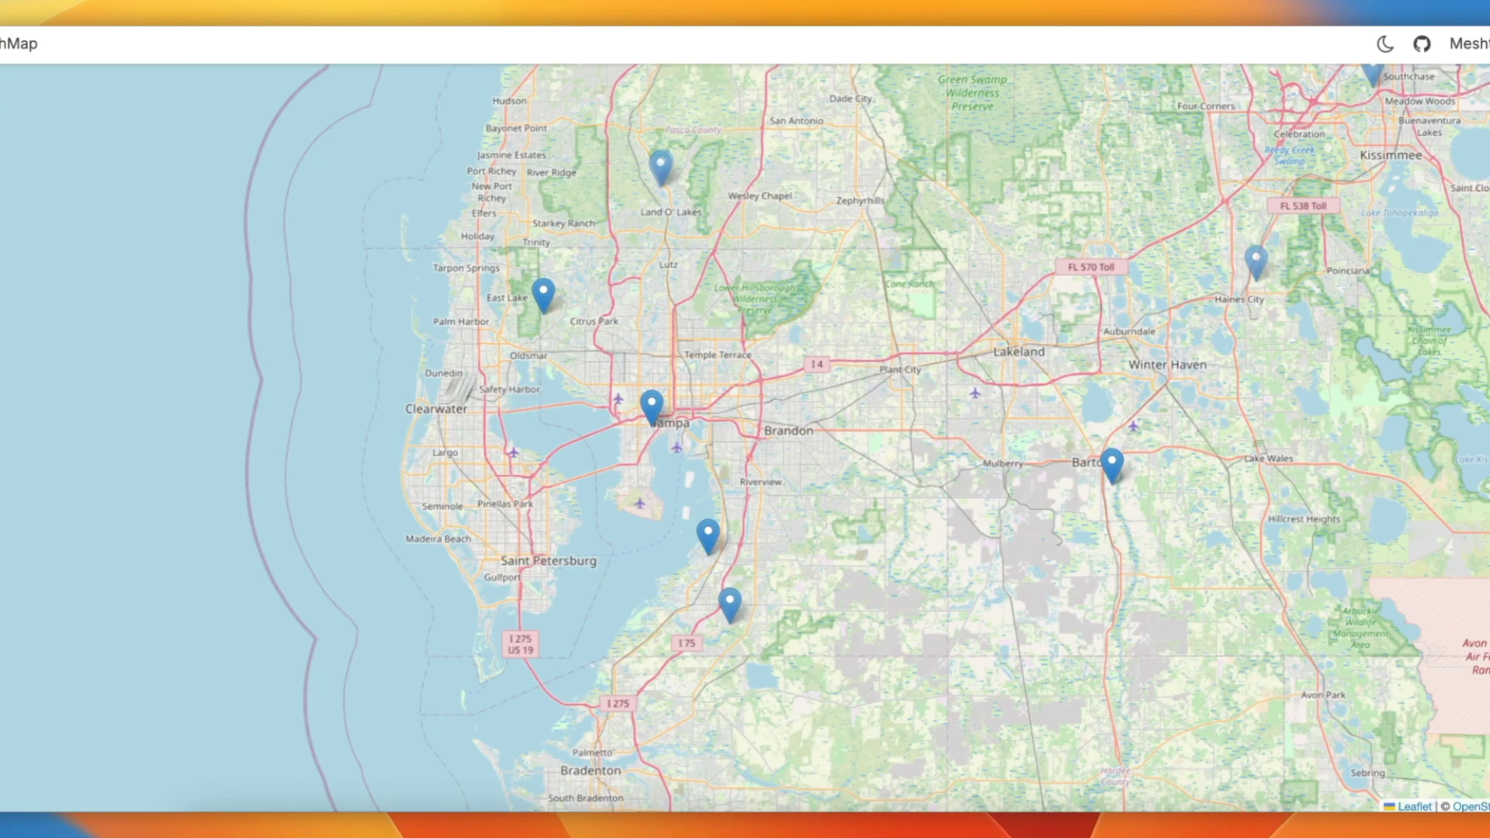
scroll(698, 487, "down", 2)
scroll(705, 502, "up", 4)
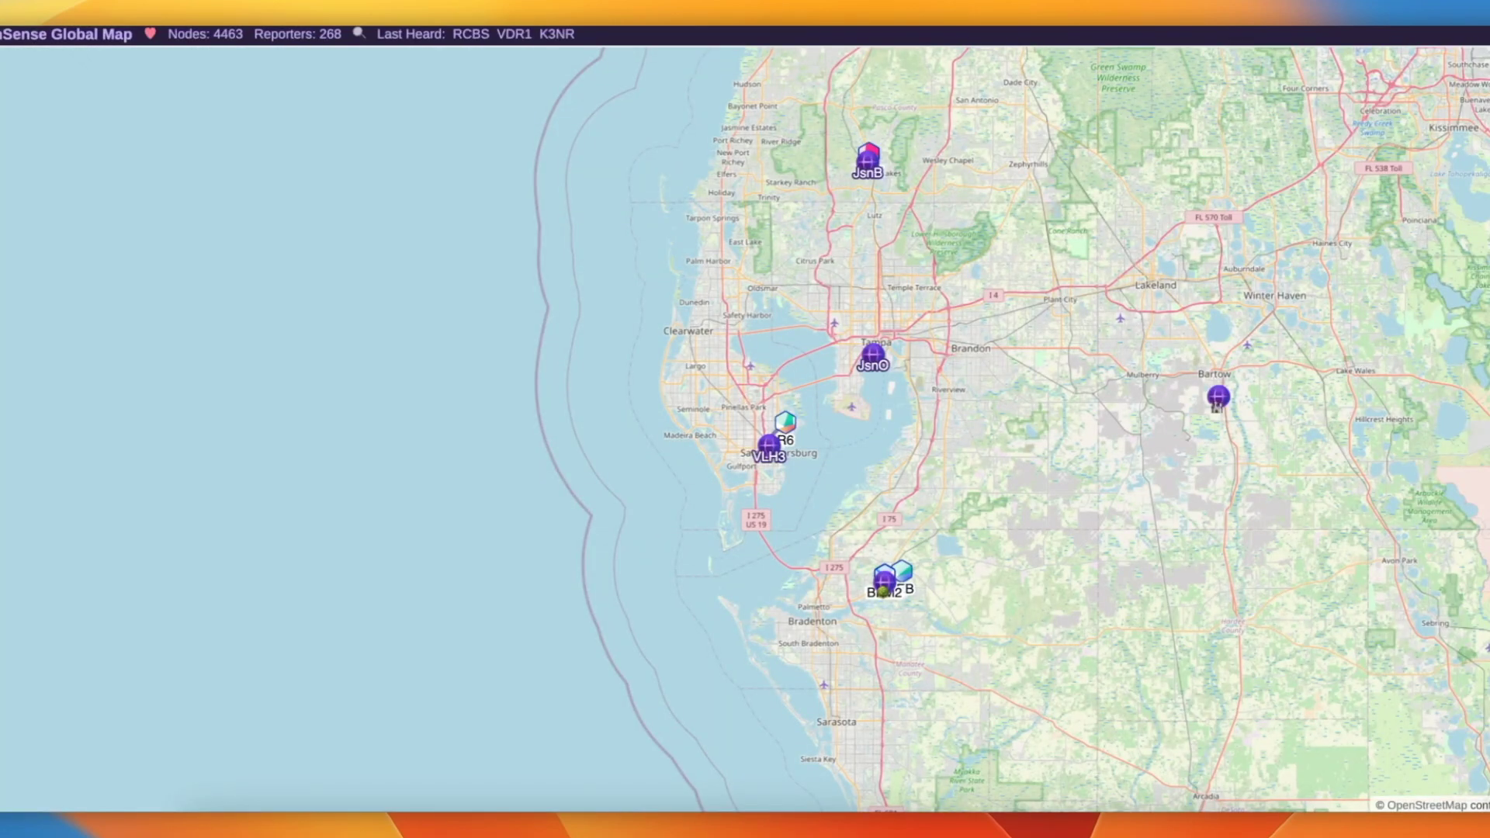
- Zoom in over Saint Petersburg to street level, showing the VLH3–R6 link line
scroll(764, 430, "up", 4)
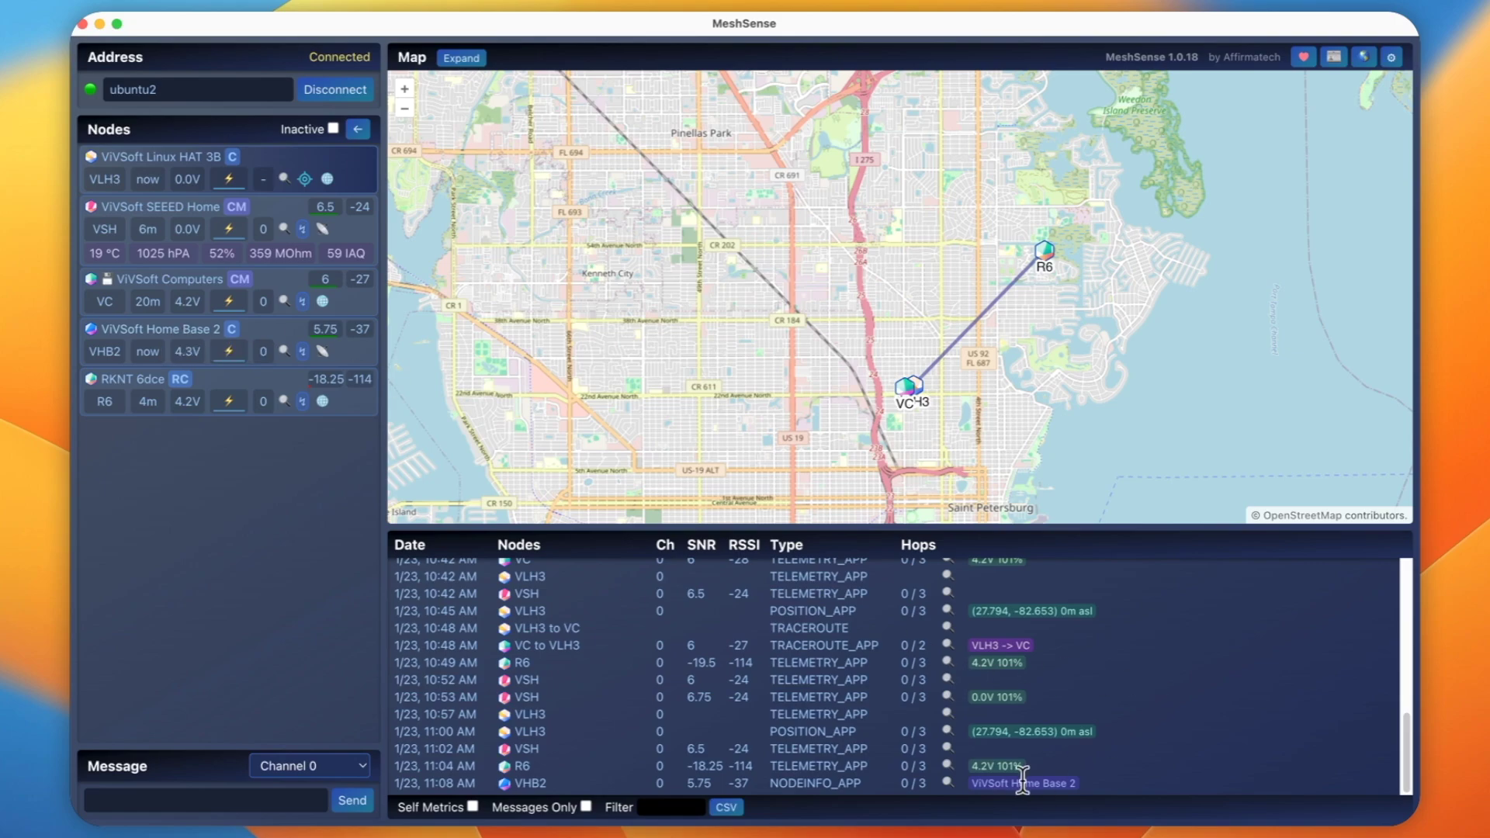
- Inspect VHB2's NODEINFO_APP packet JSON, highlighting hwModel HELTEC_VISION_MASTER_T190, then close it
left_click(948, 782)
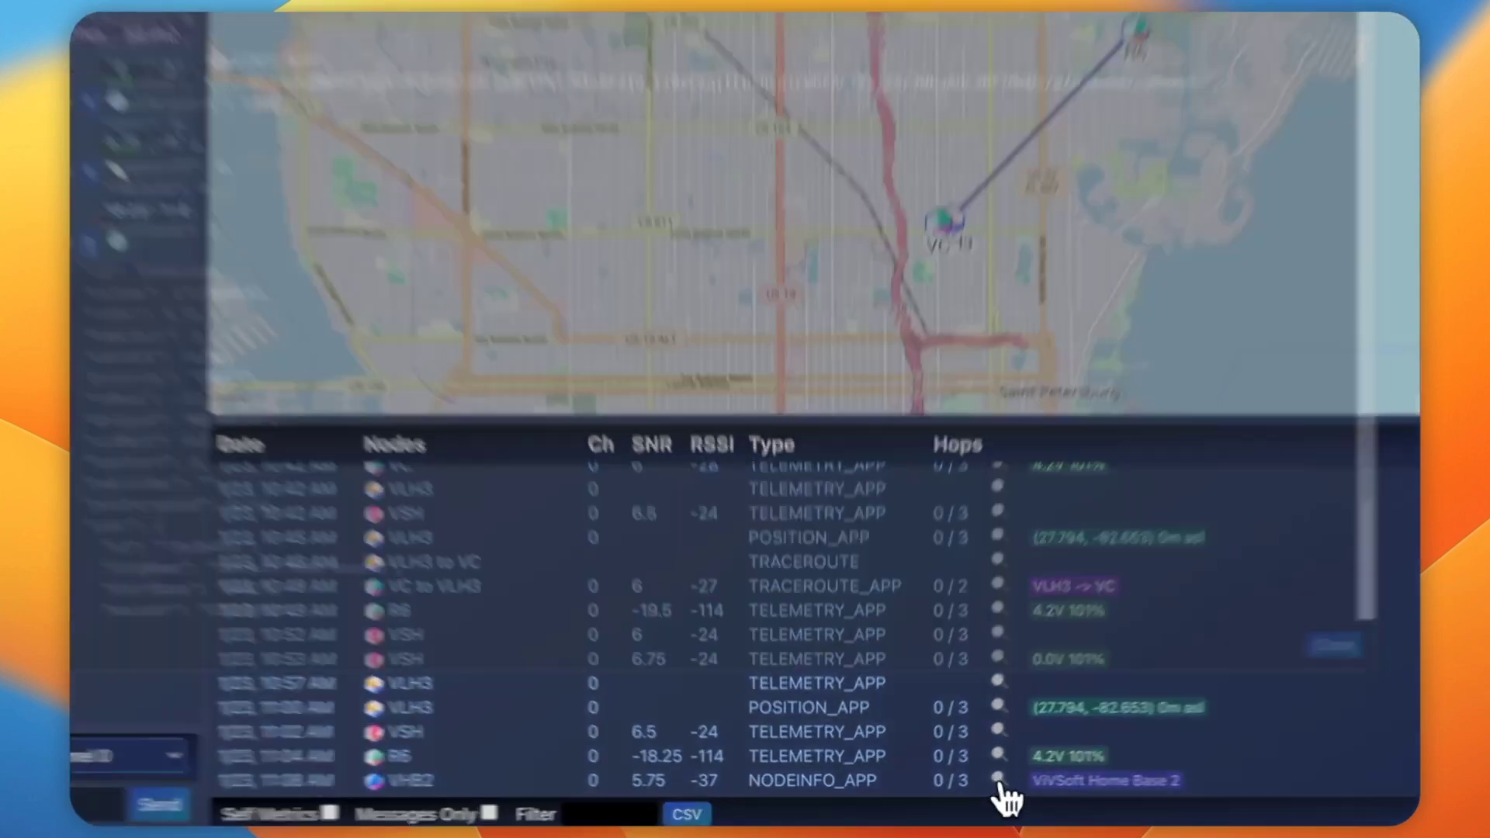
scroll(482, 296, "down", 3)
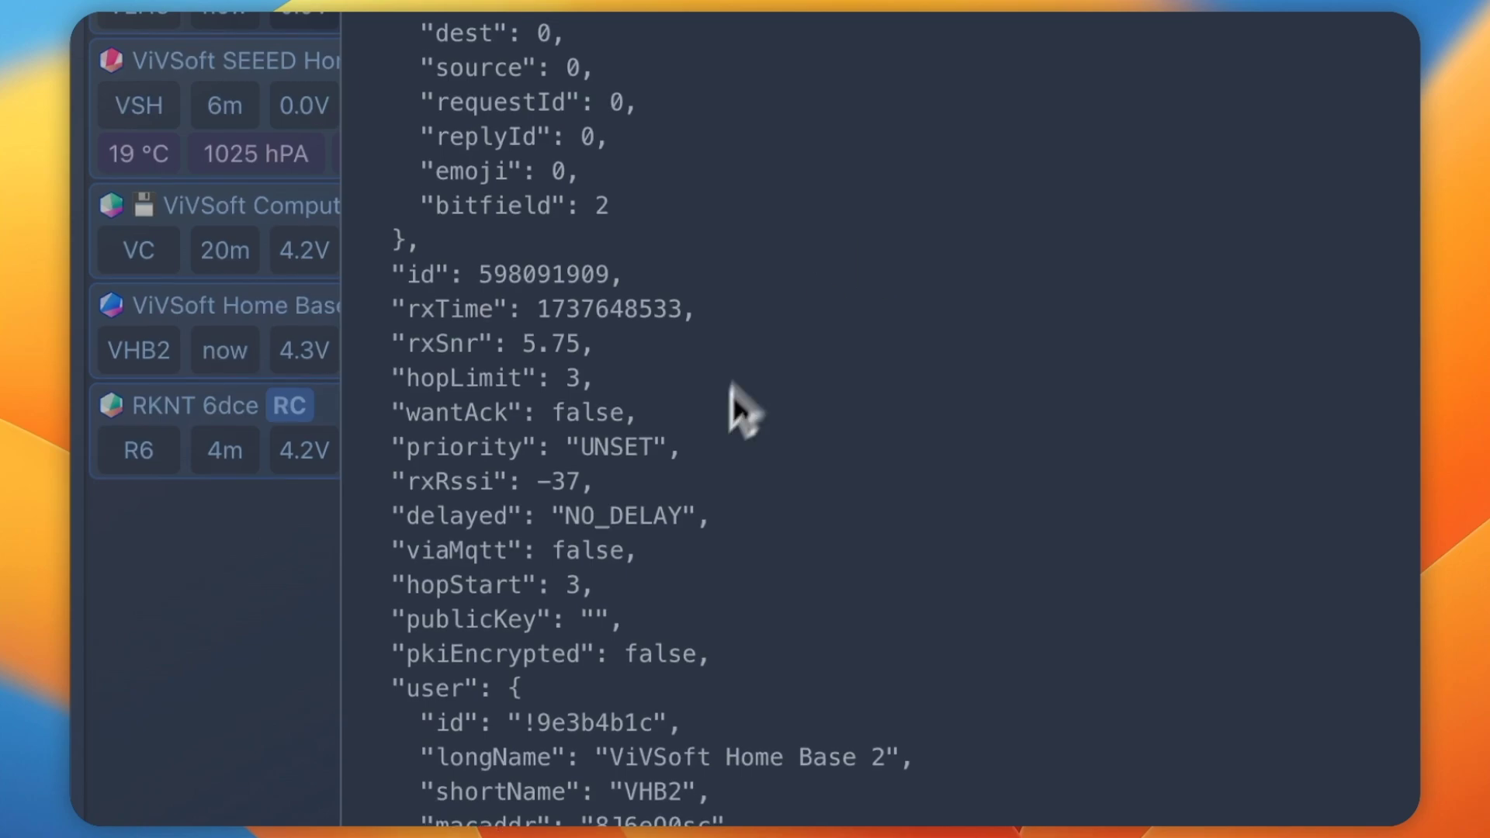
scroll(609, 637, "down", 5)
left_click_drag(610, 607, 871, 608)
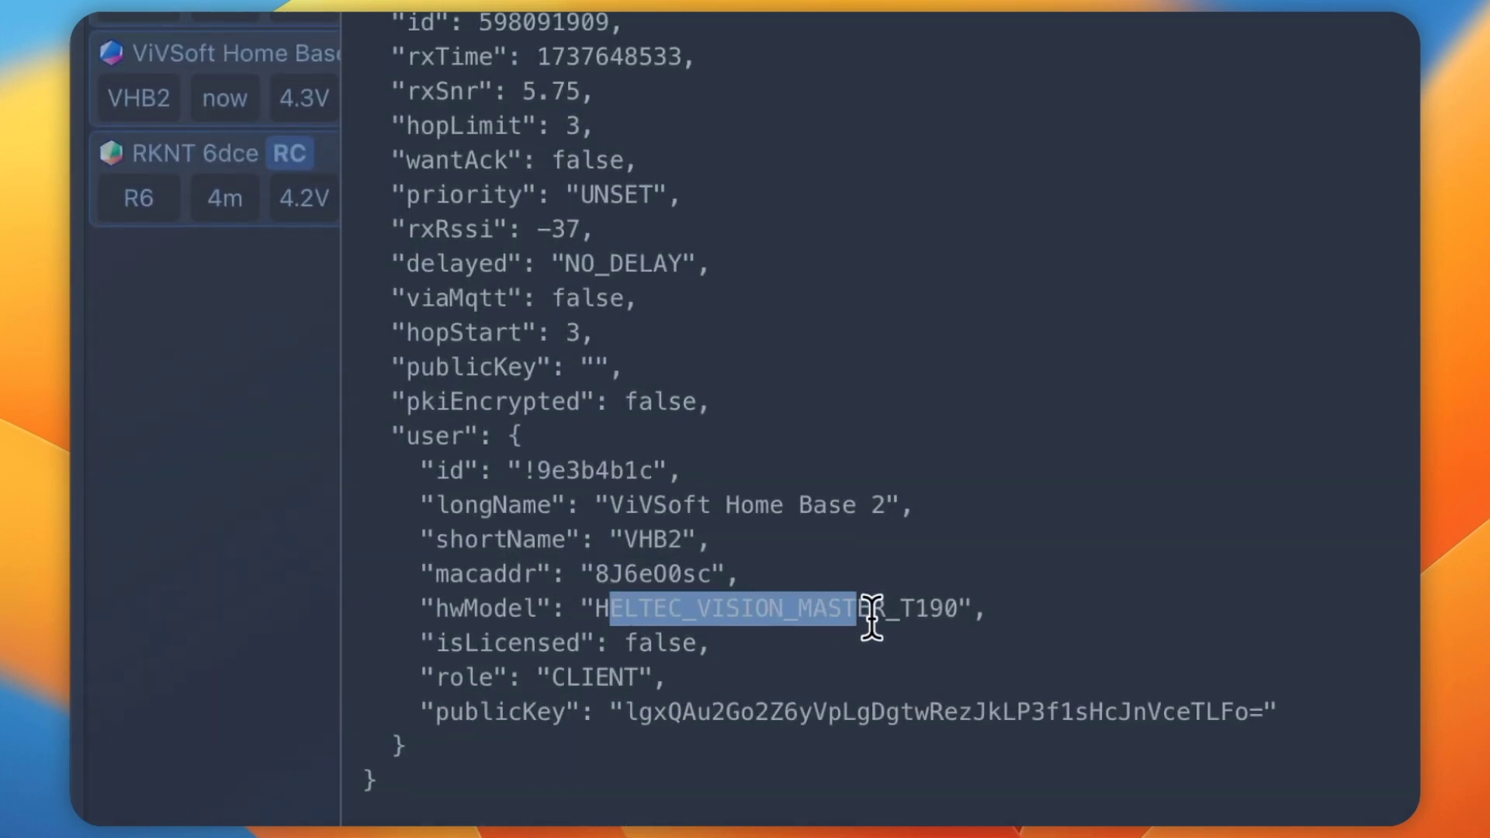
left_click(988, 575)
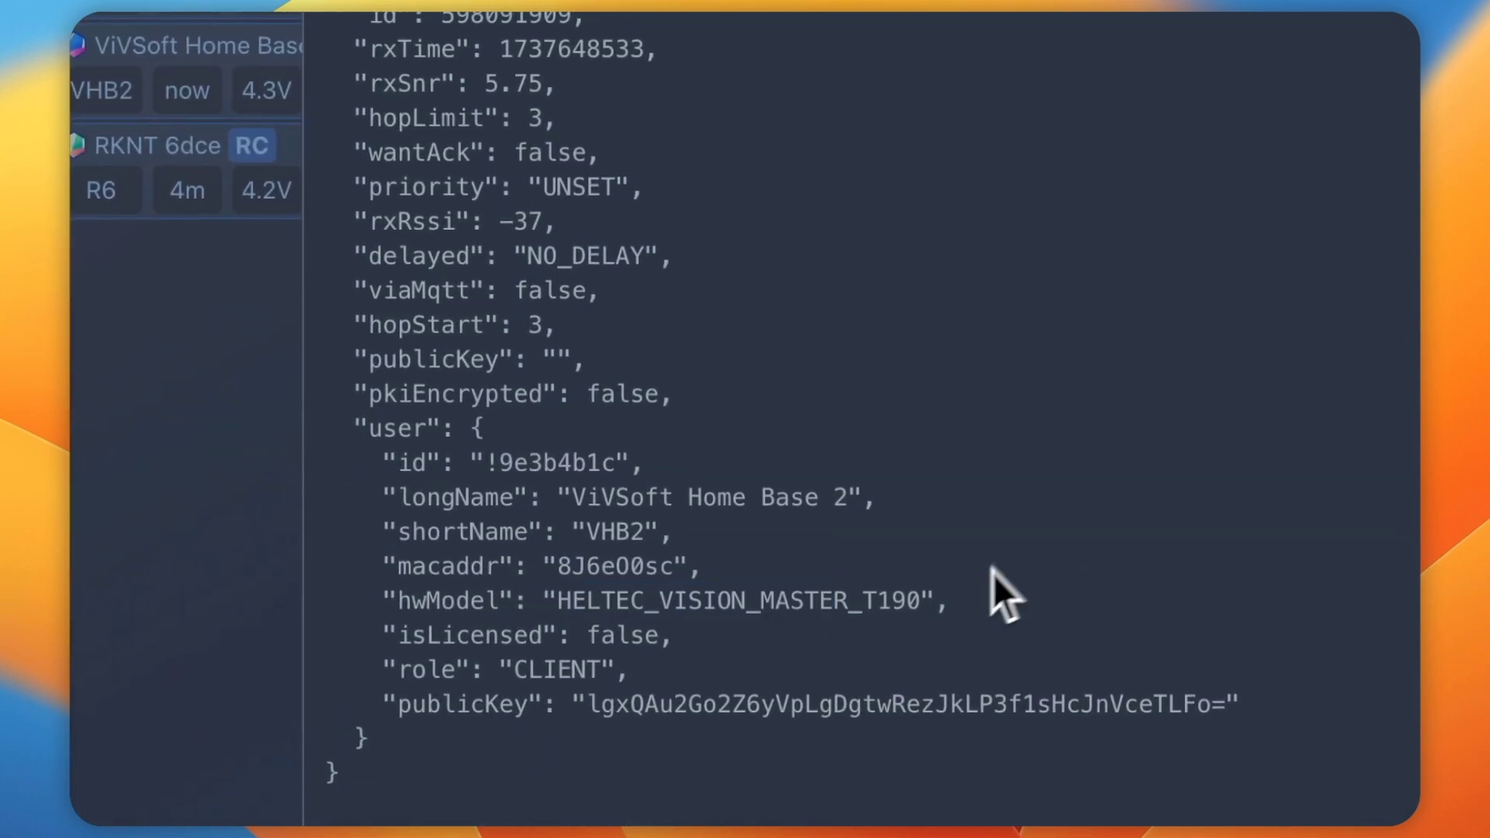
scroll(994, 233, "up", 2)
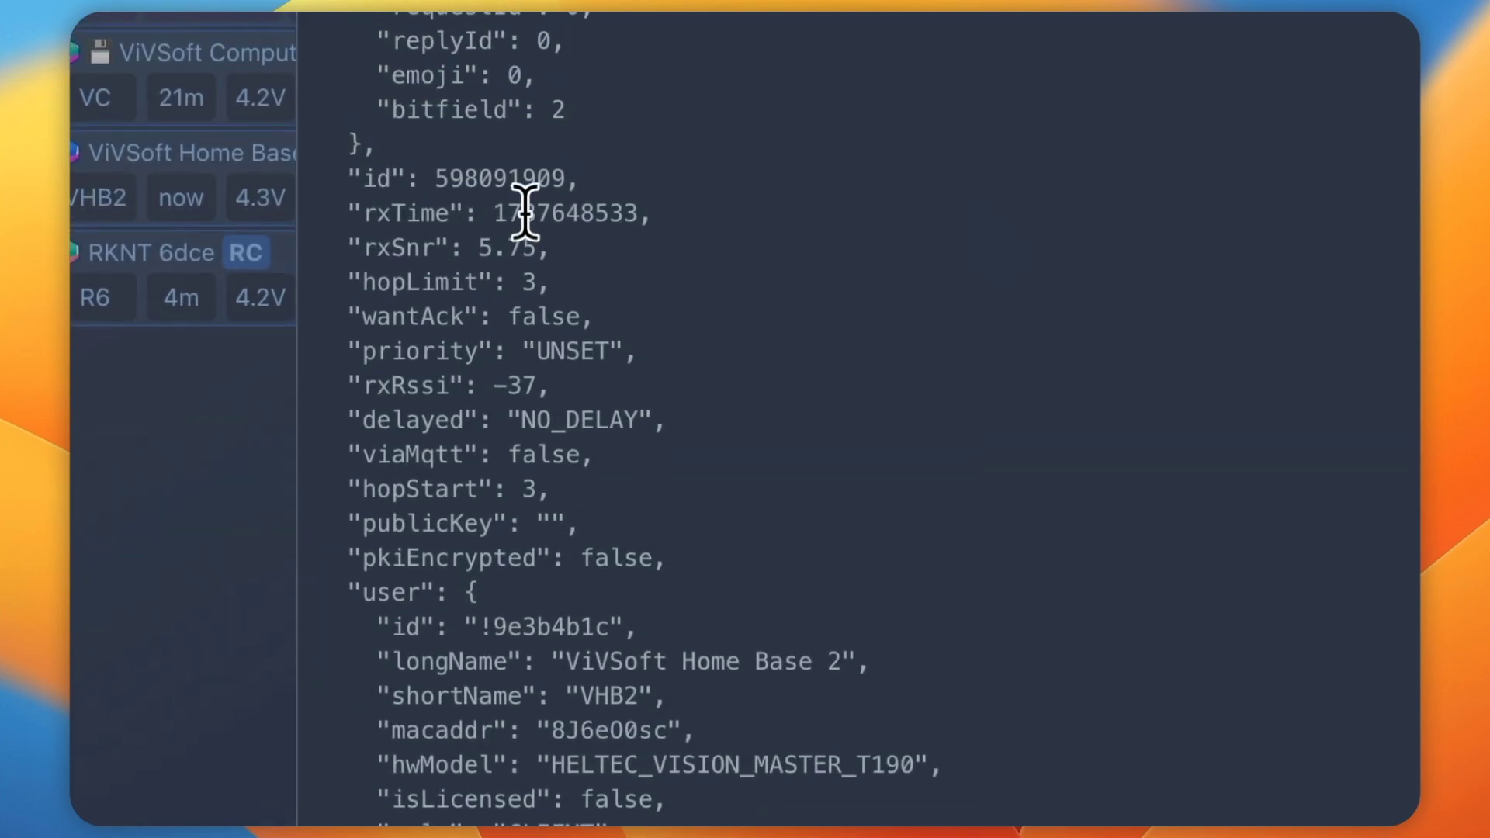
scroll(505, 214, "up", 1)
scroll(711, 447, "up", 3)
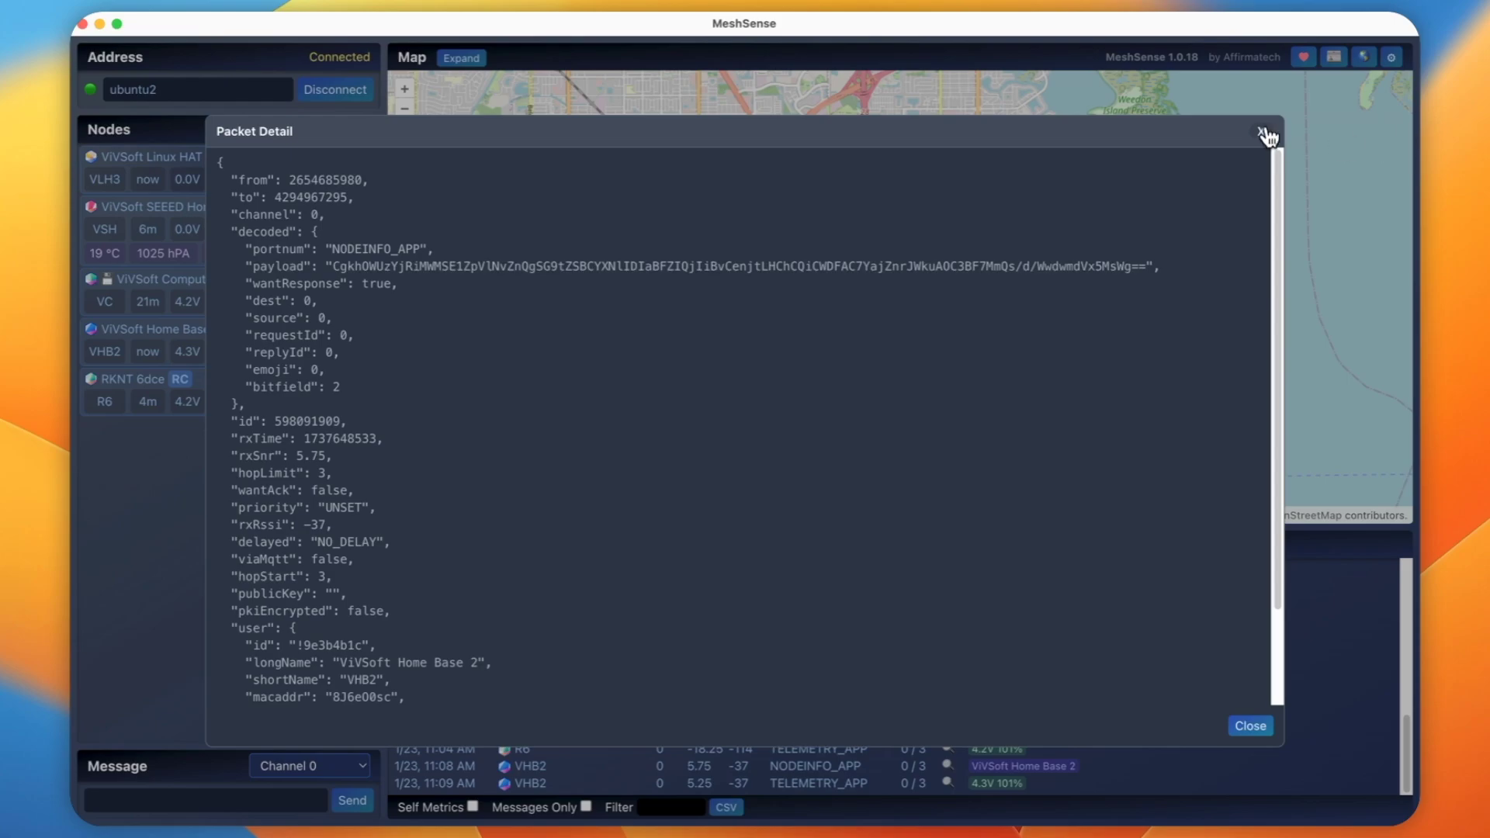
left_click(1261, 131)
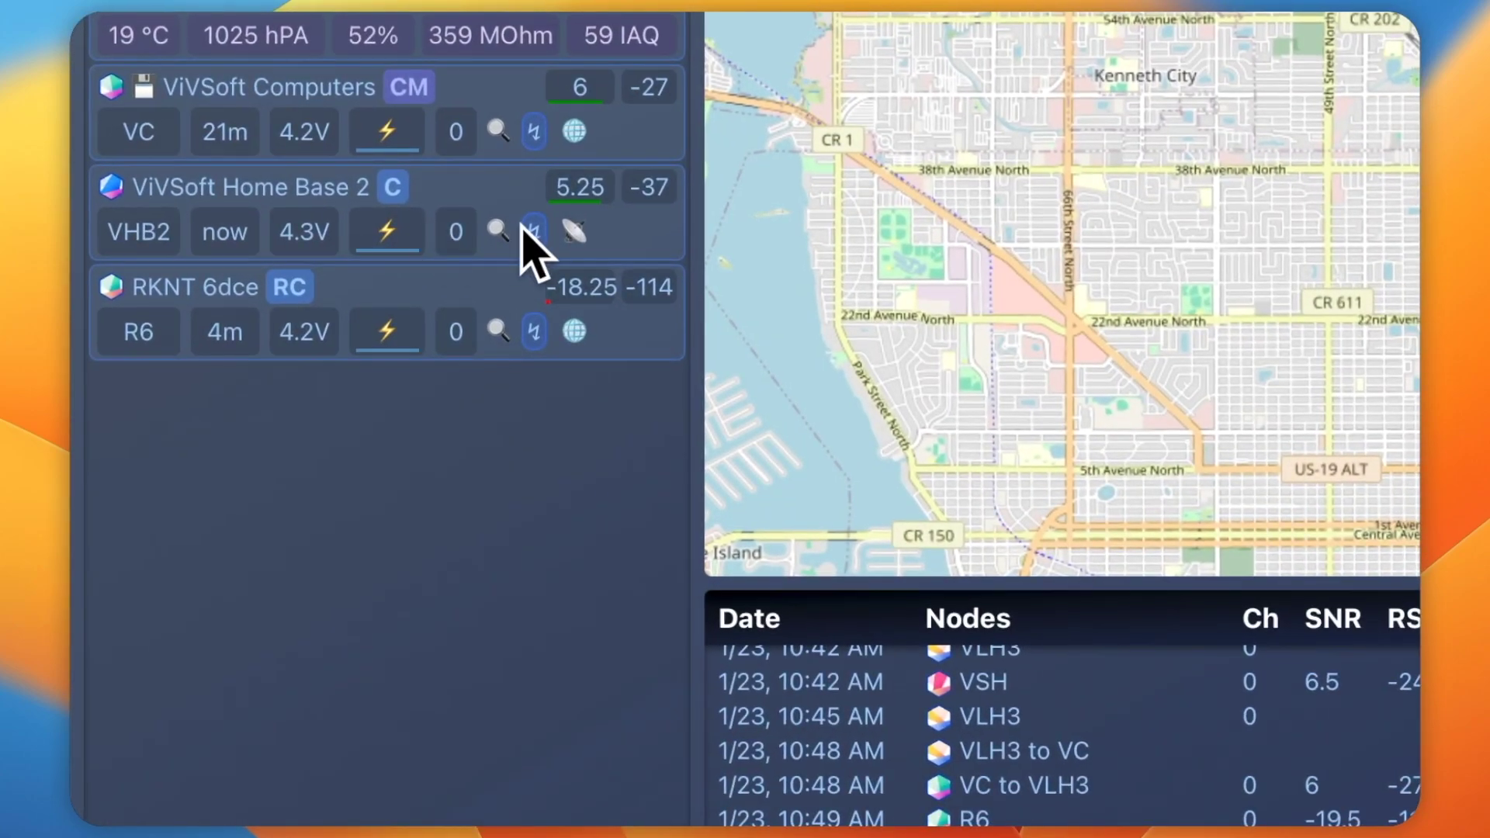
- View ViVSoft Home Base 2's node details, dismiss them, and start a traceroute to it
left_click(499, 232)
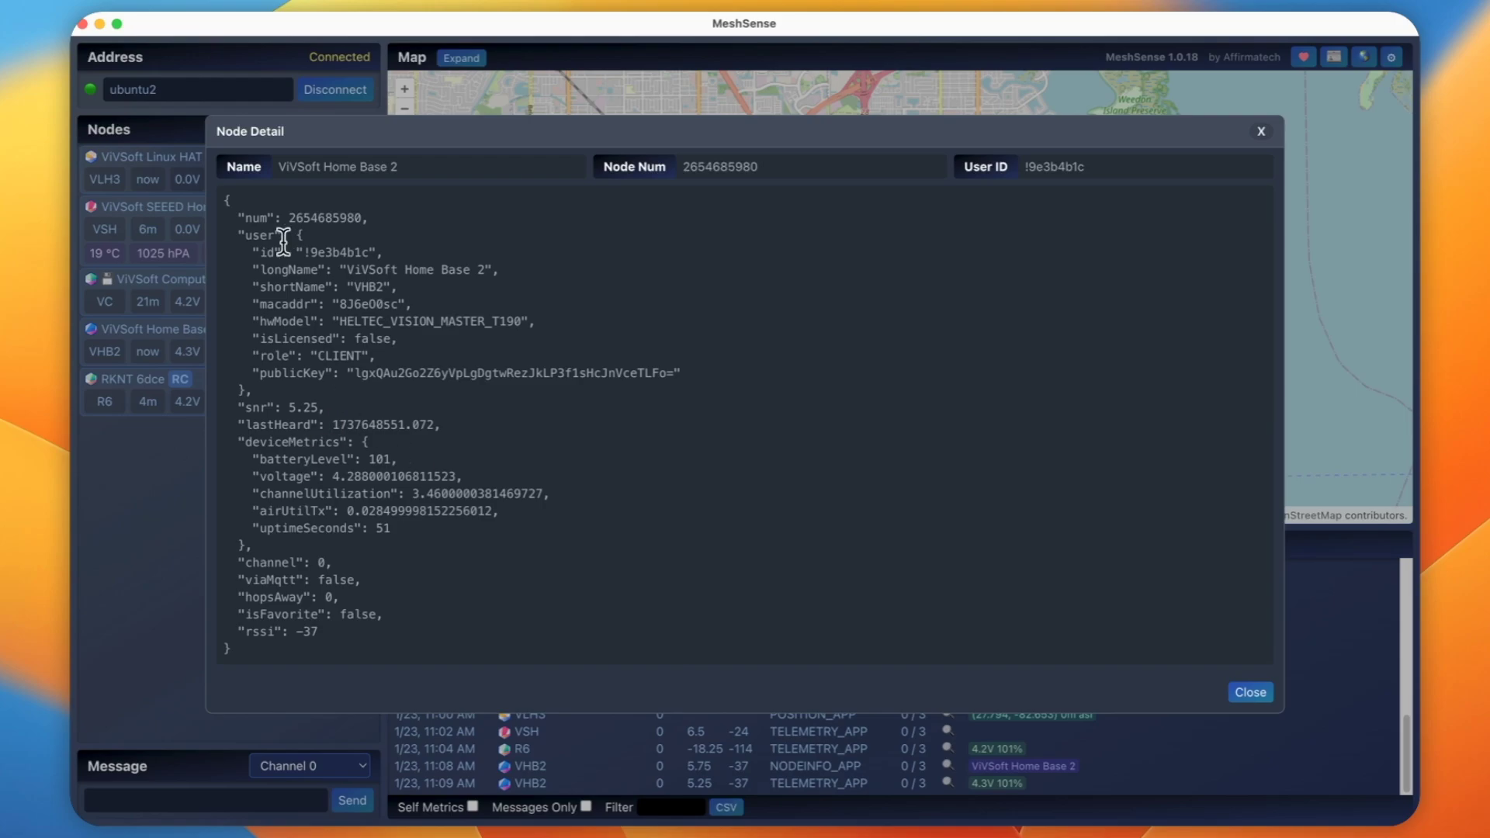
left_click(1268, 133)
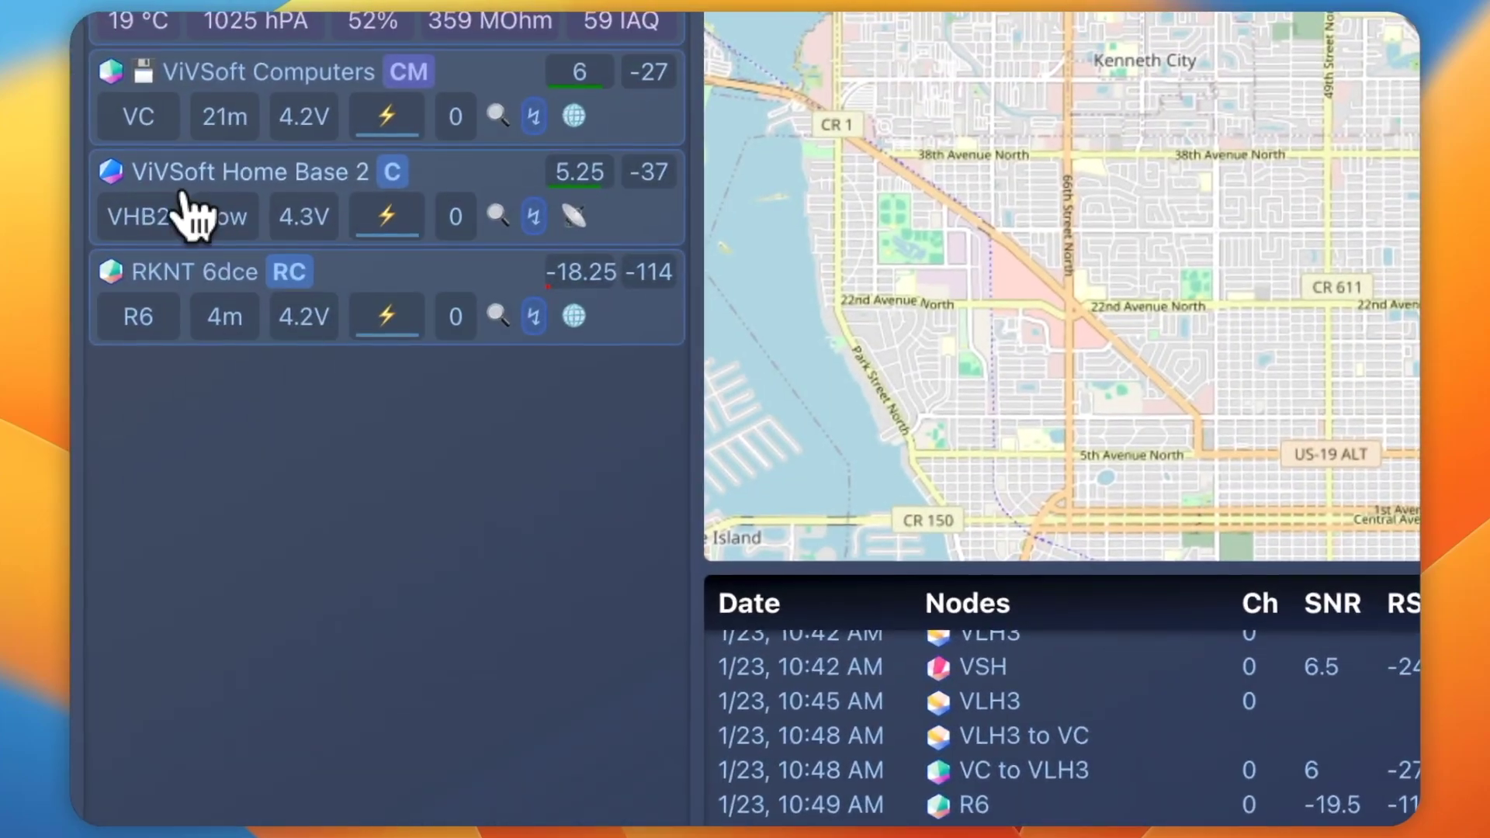
left_click(531, 225)
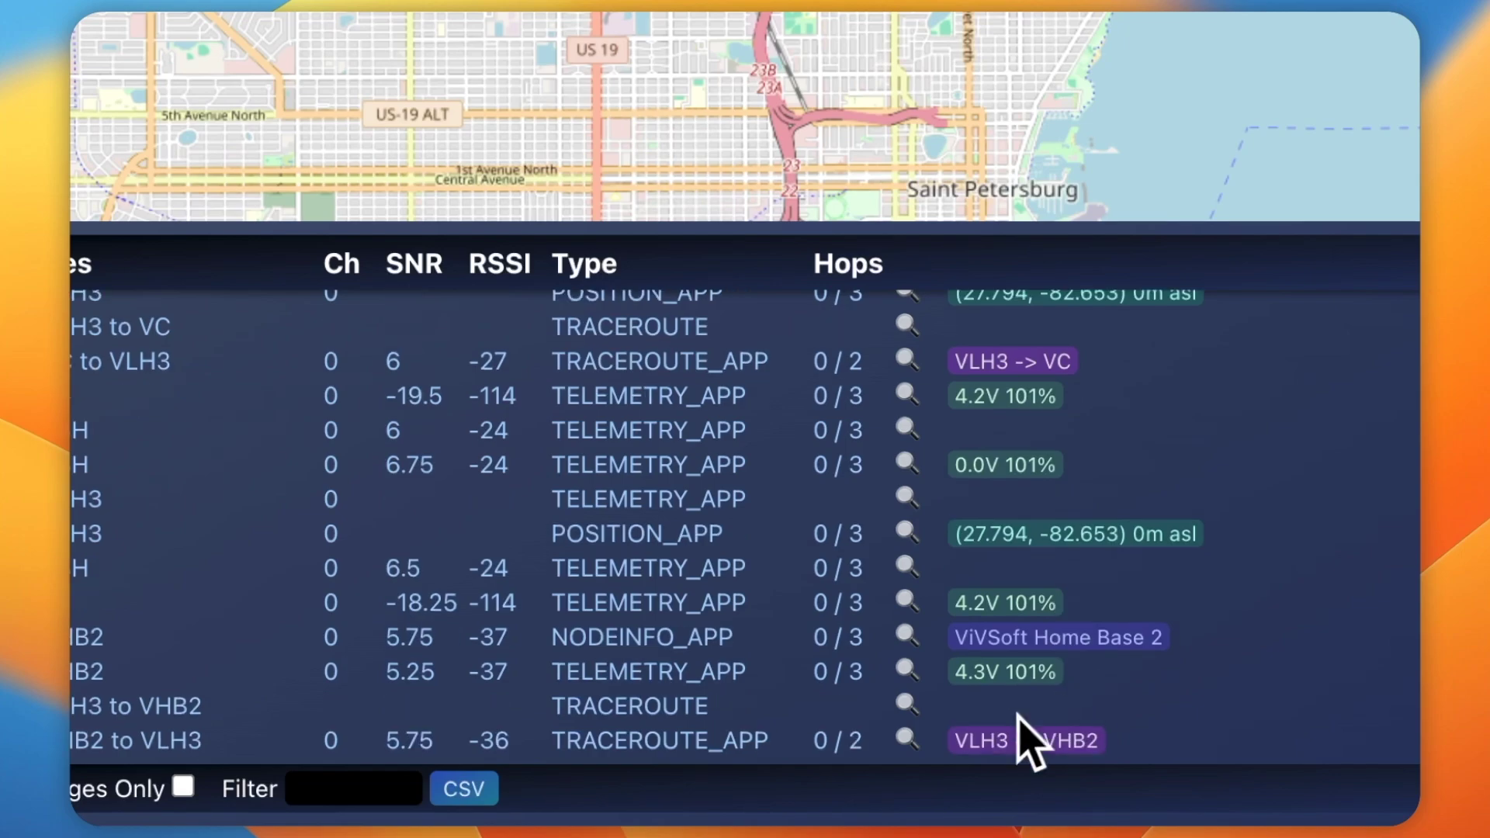
- Inspect the VHB2 traceroute reply's JSON (snrTowards 30, snrBack 23), then close it
left_click(907, 738)
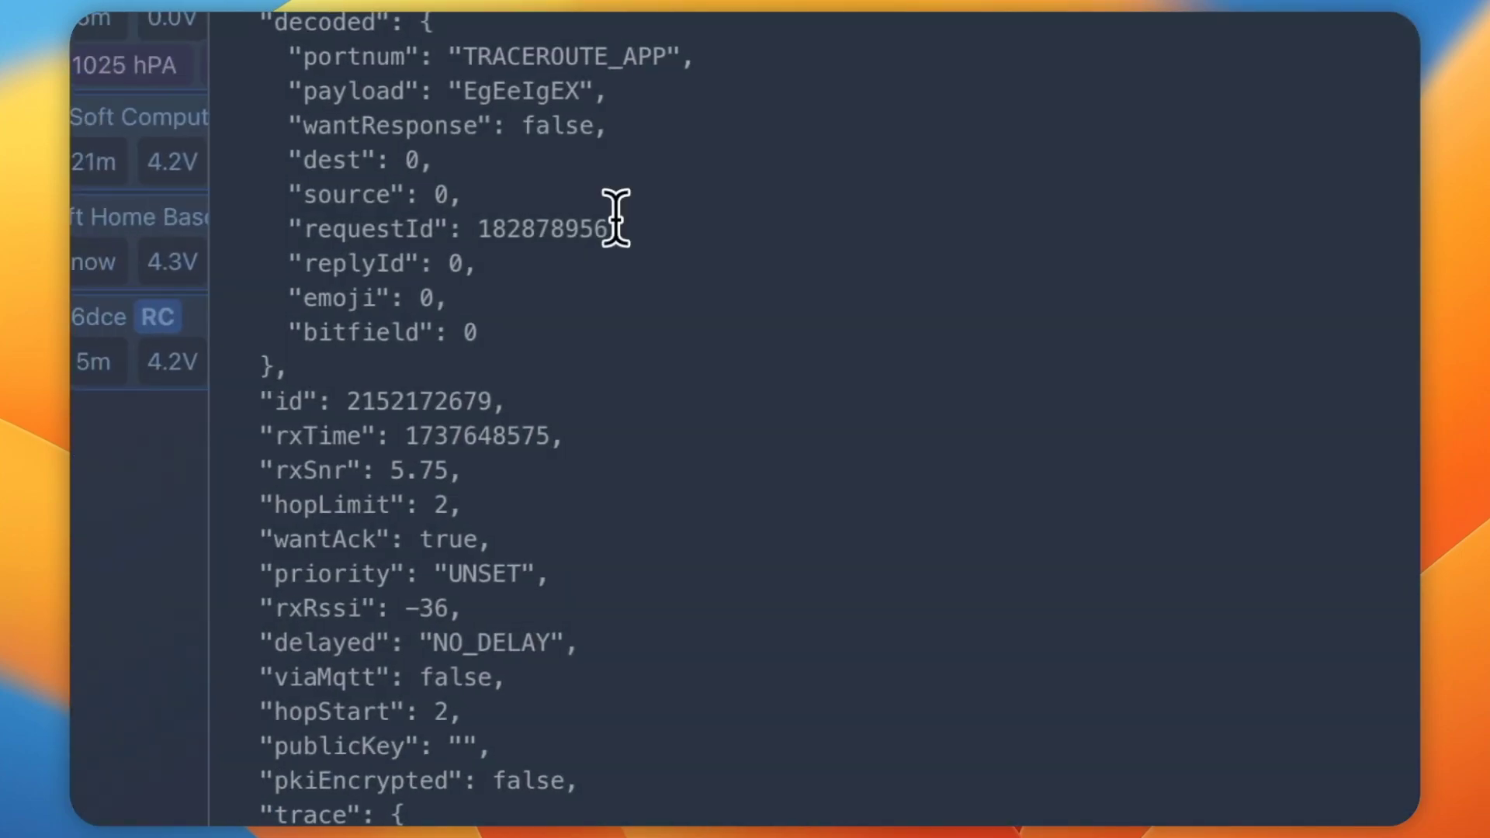
scroll(616, 216, "down", 4)
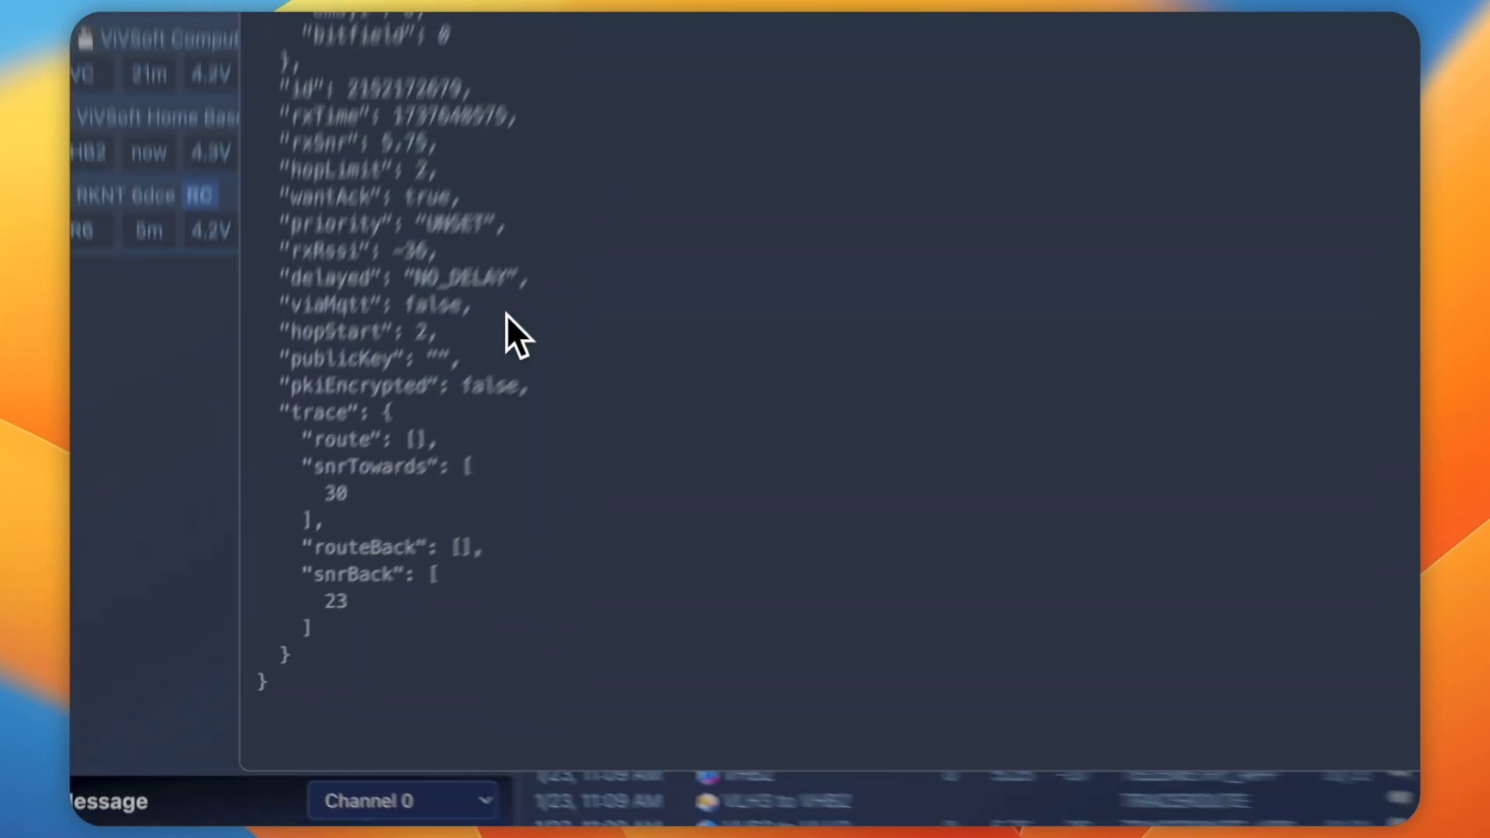
scroll(507, 314, "up", 4)
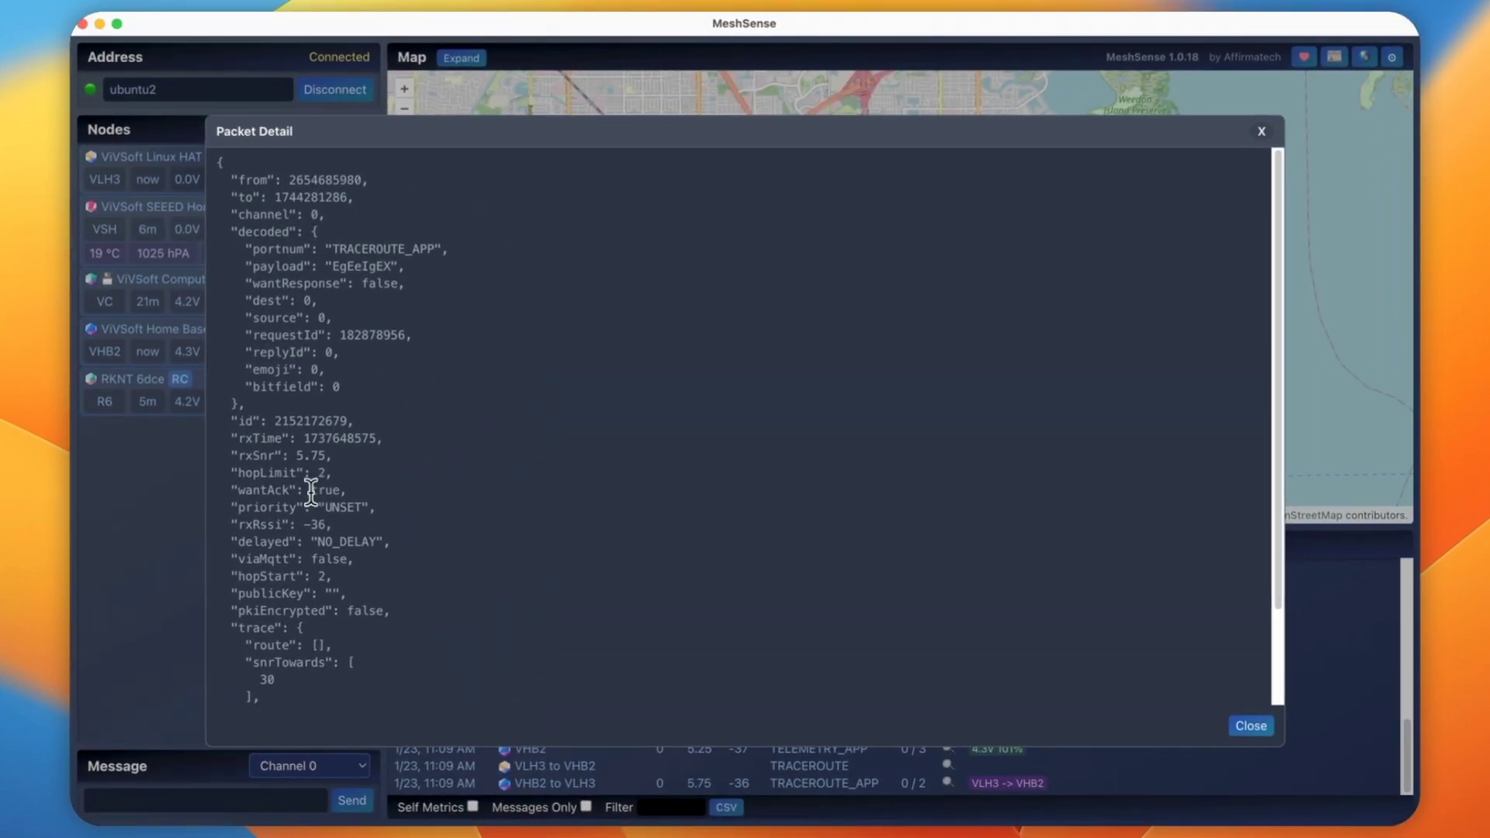
left_click(1261, 131)
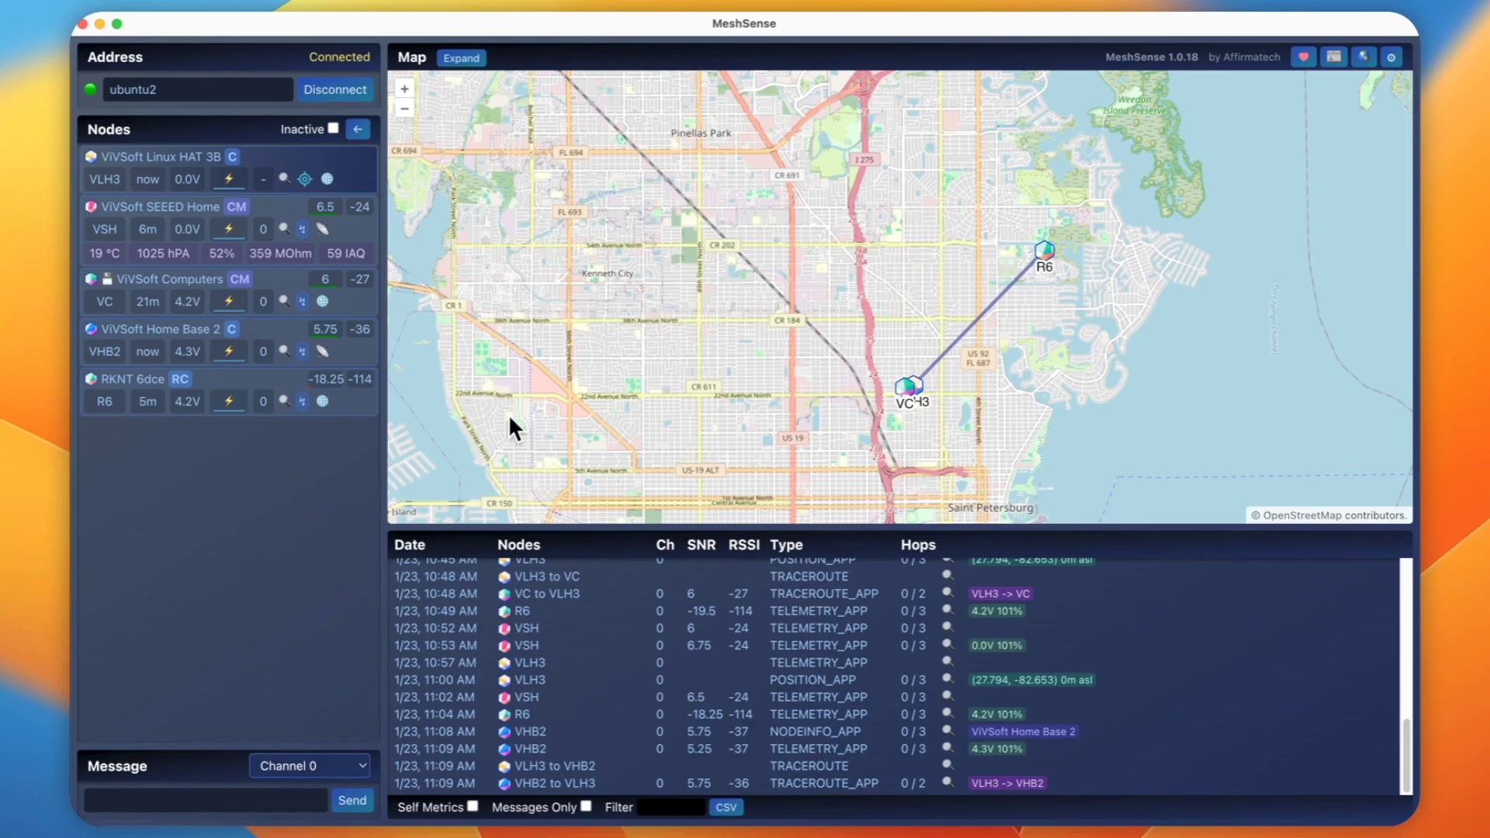
scroll(901, 373, "up", 5)
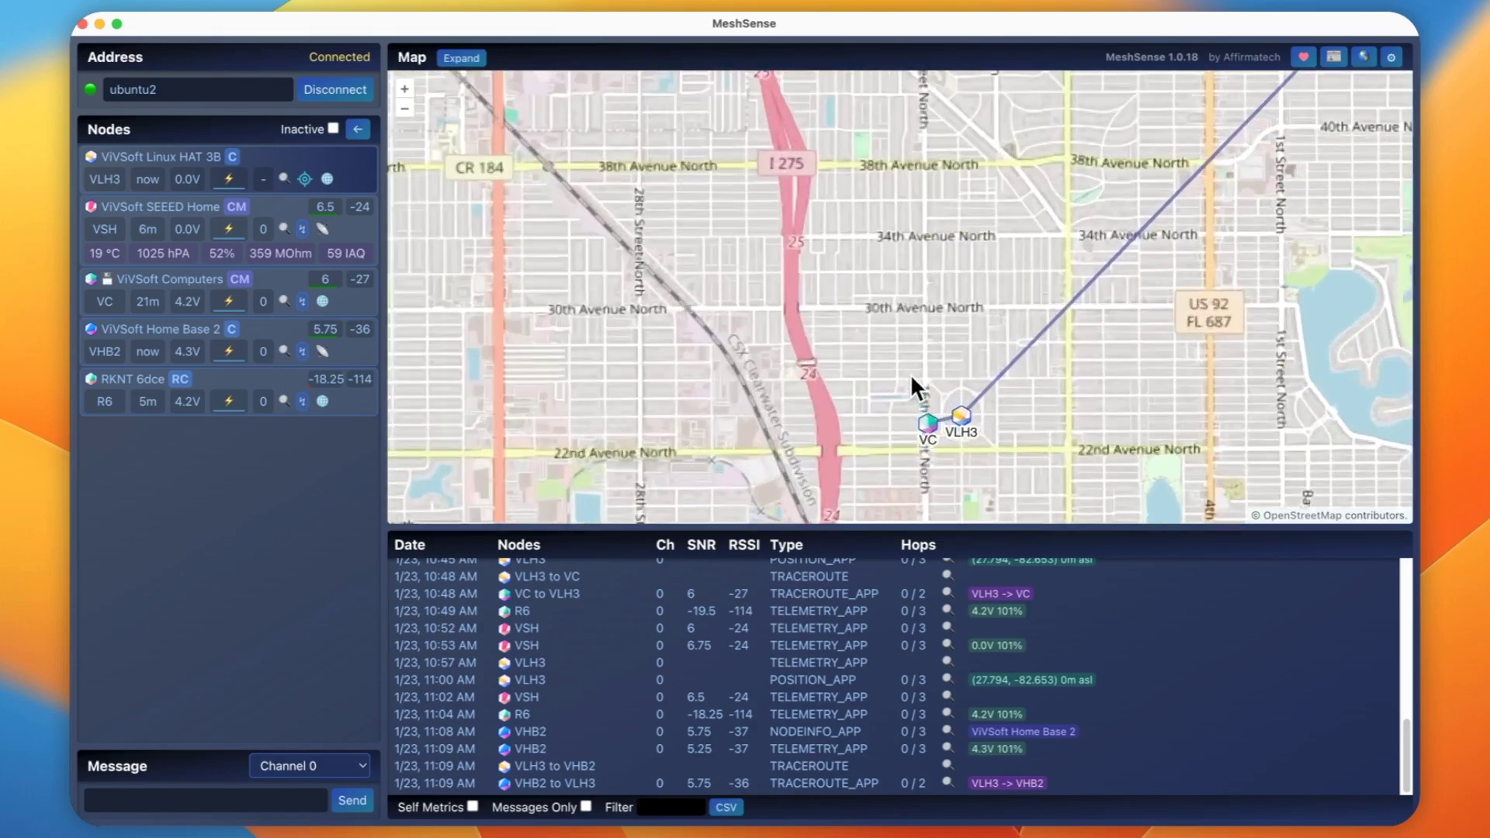
left_click_drag(939, 379, 874, 297)
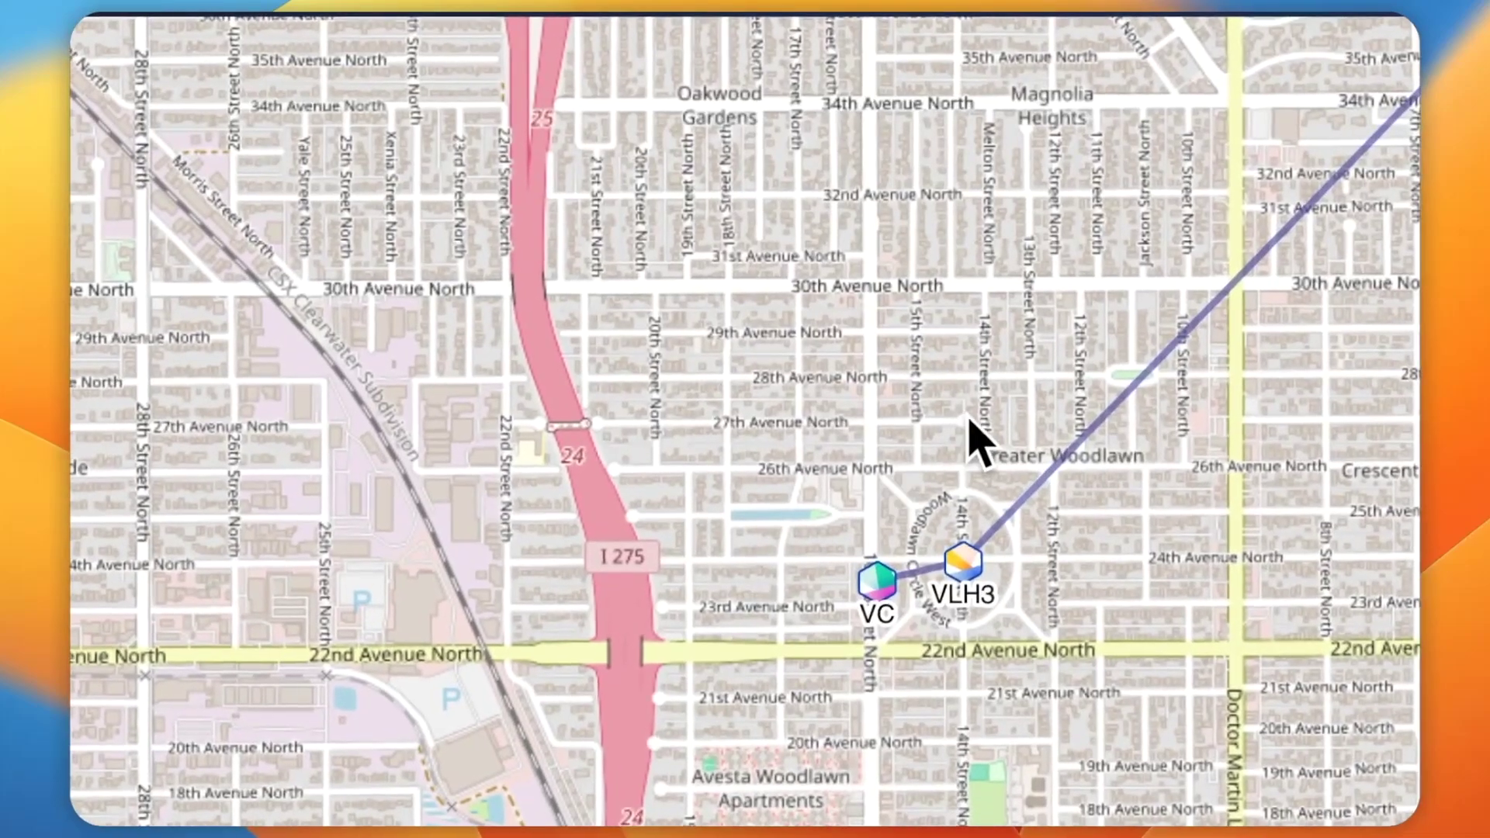
scroll(970, 433, "down", 5)
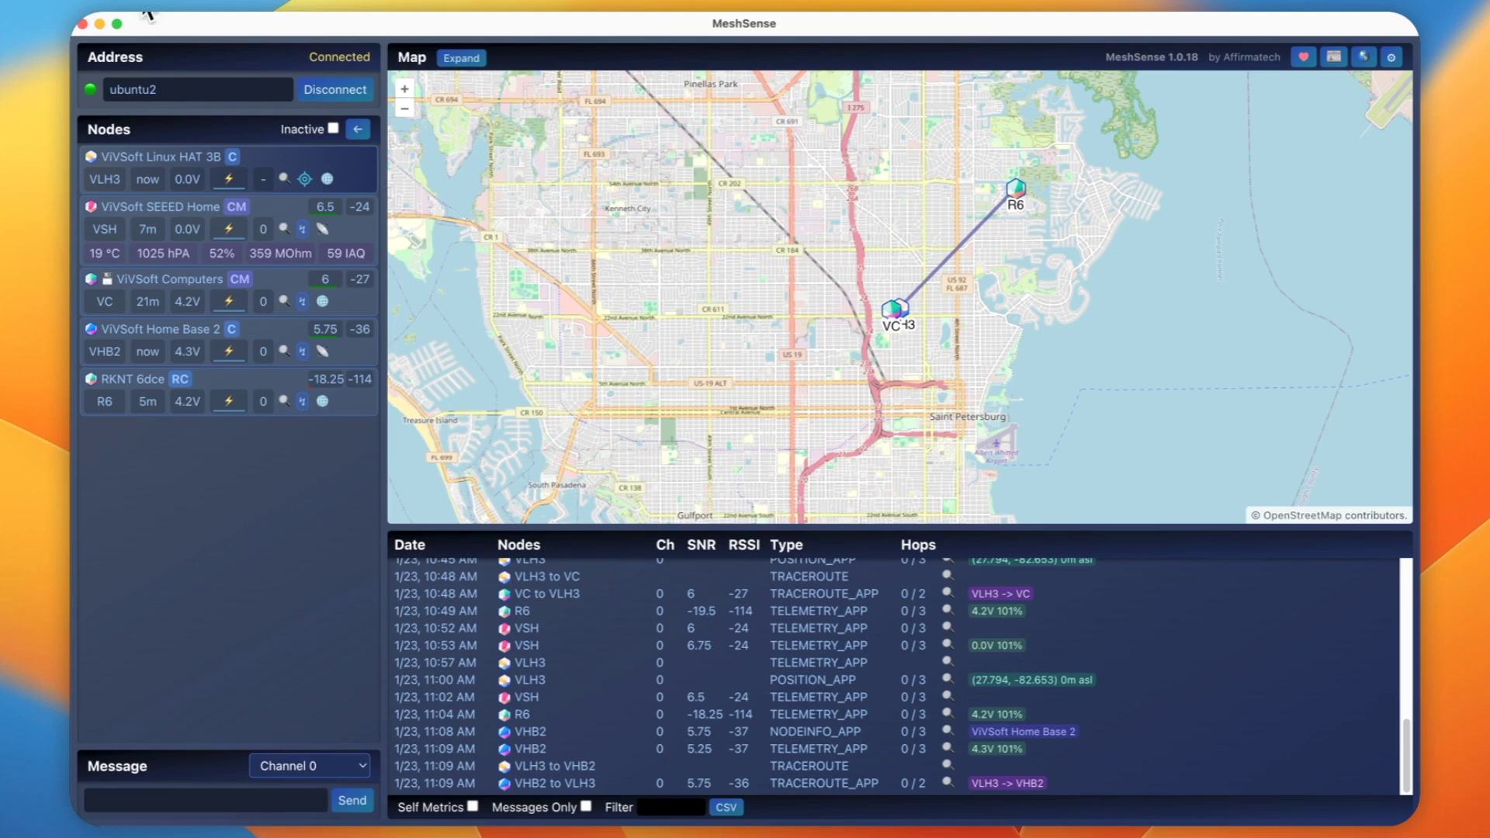
left_click(109, 6)
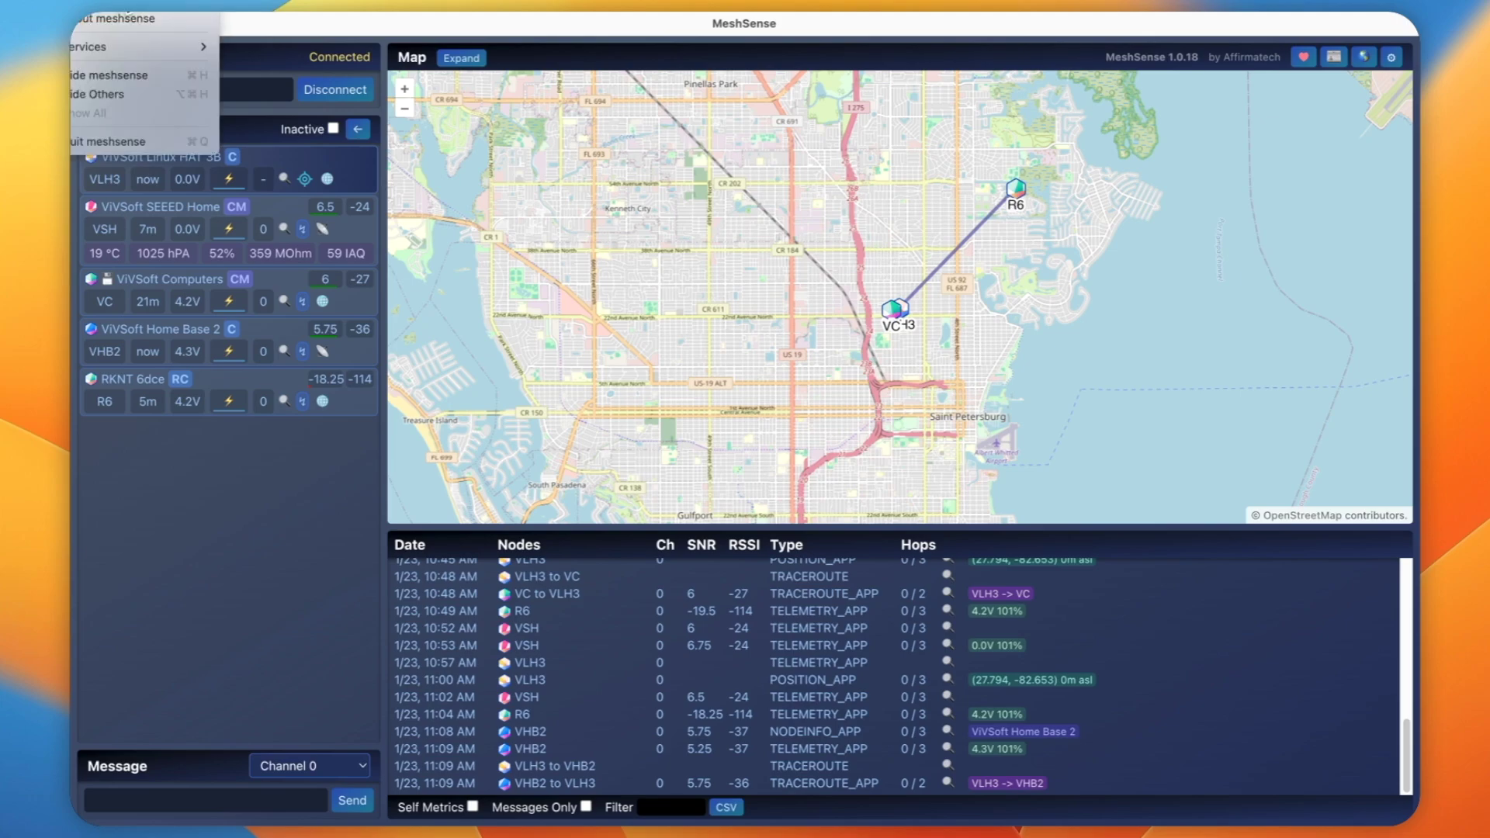
left_click(124, 17)
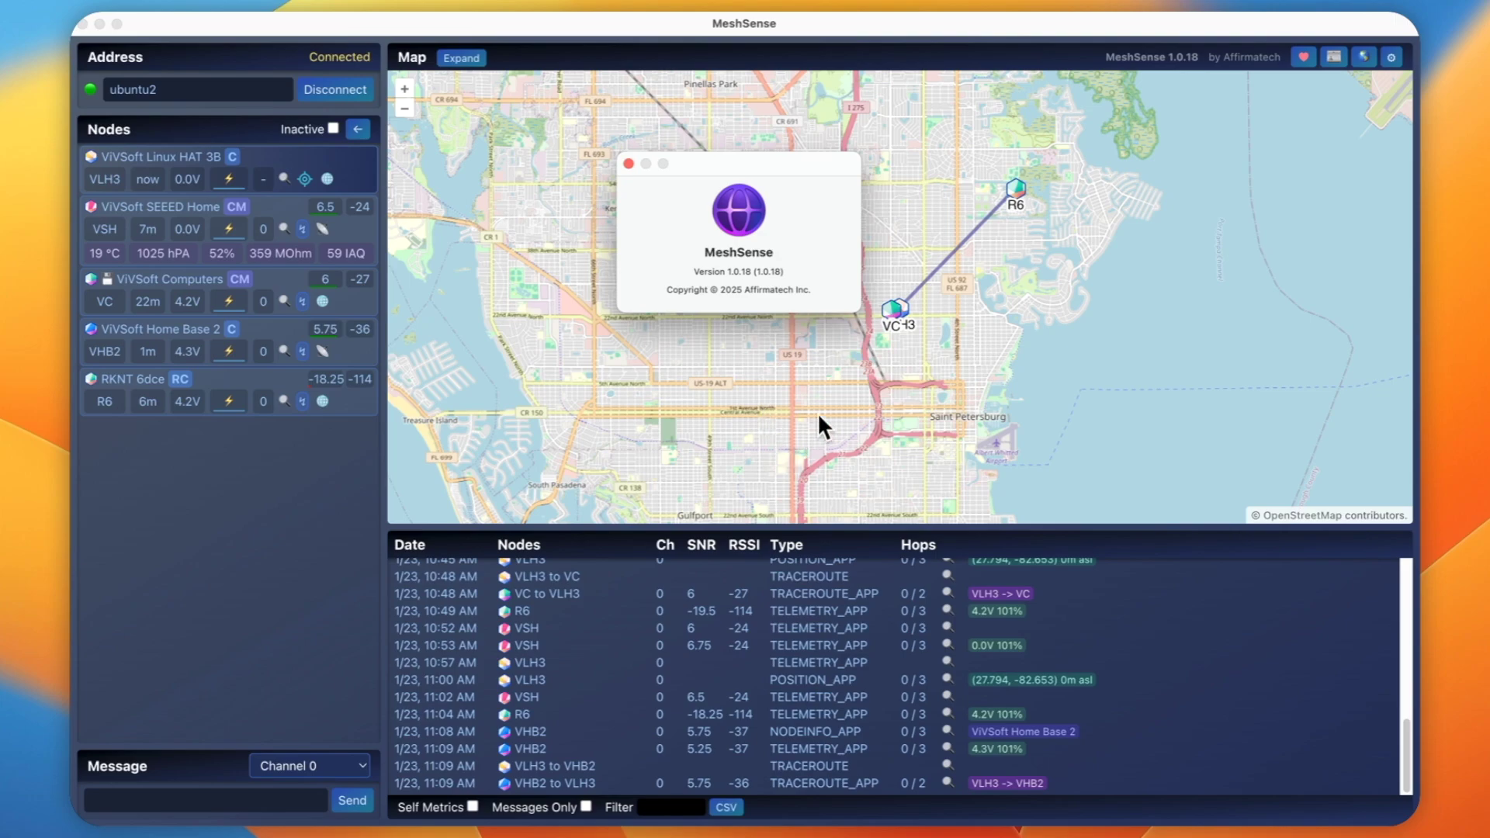
left_click(630, 164)
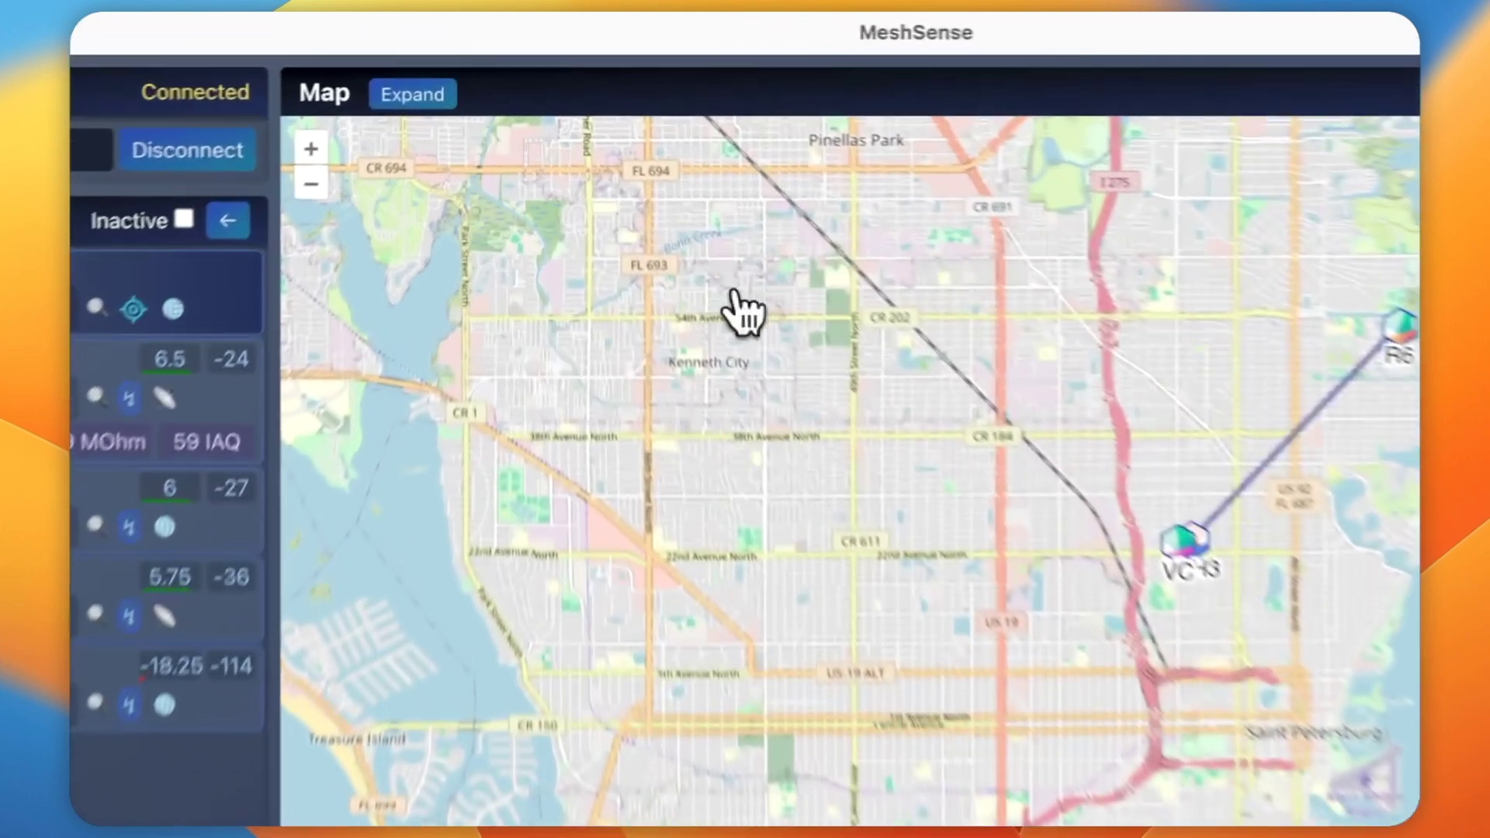